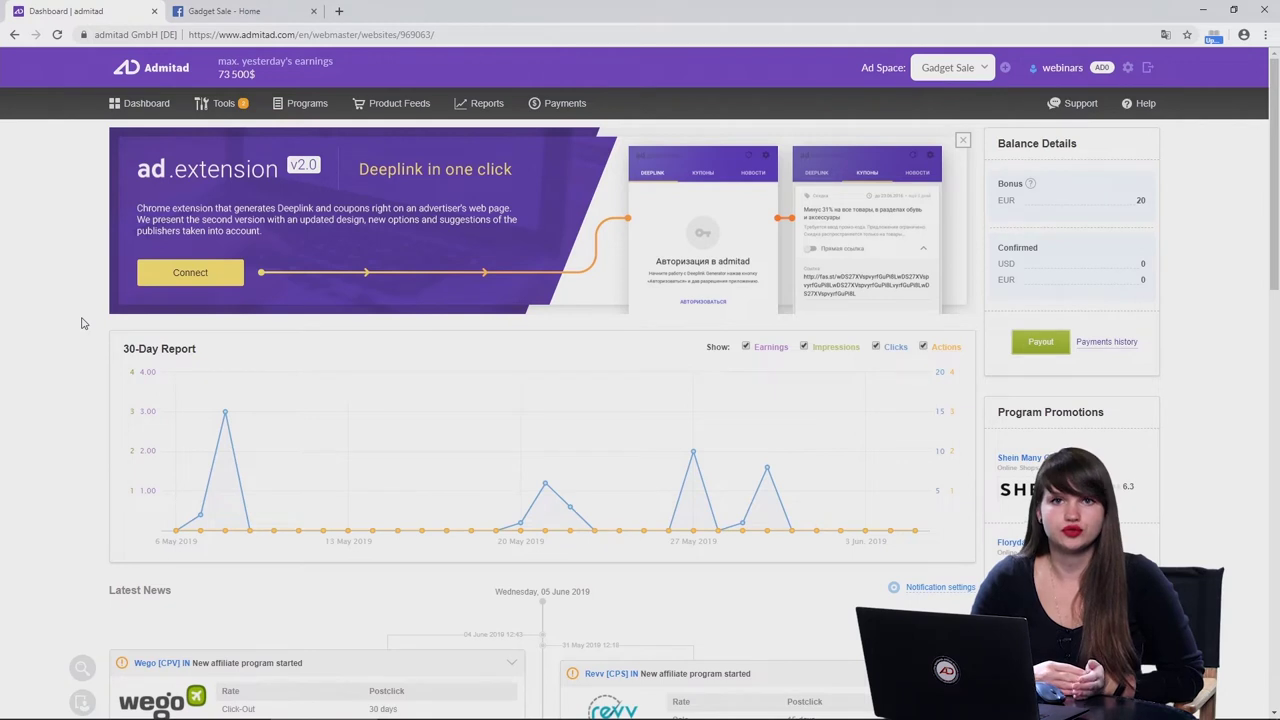
View the Gadget Sale Facebook page, return to Admitad and open the list of all affiliate programs.
left_click(218, 10)
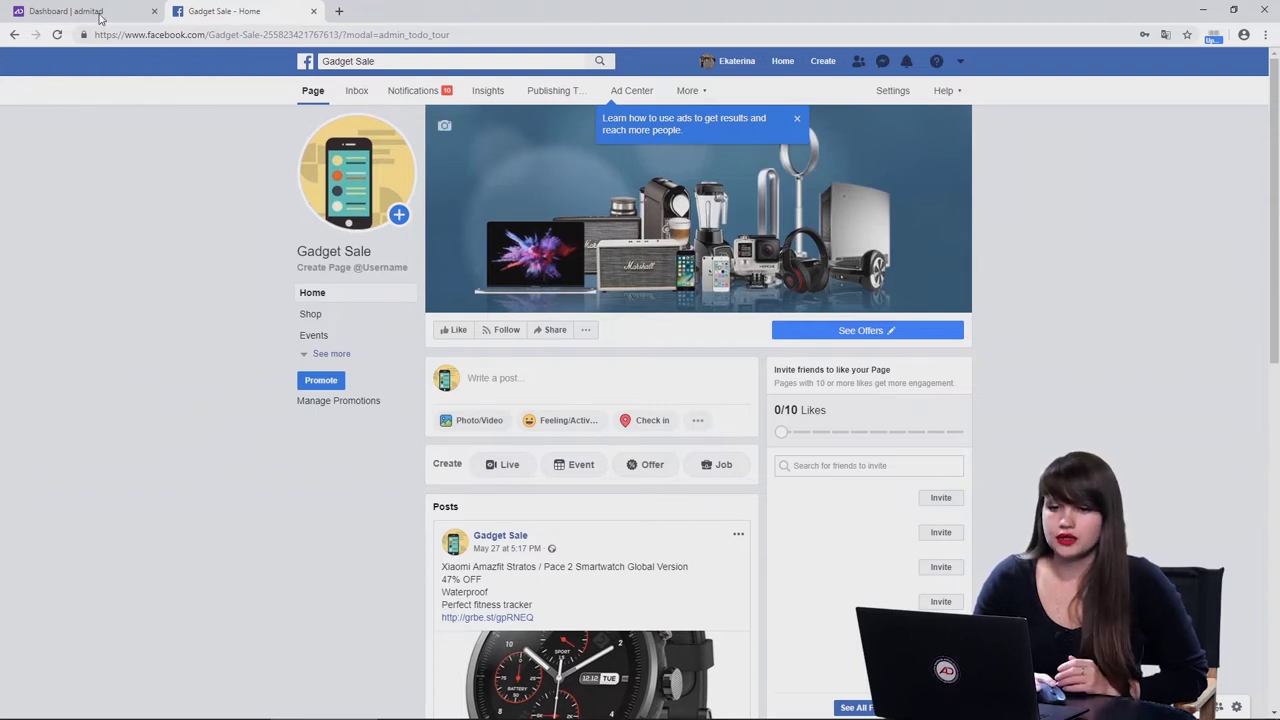
left_click(66, 11)
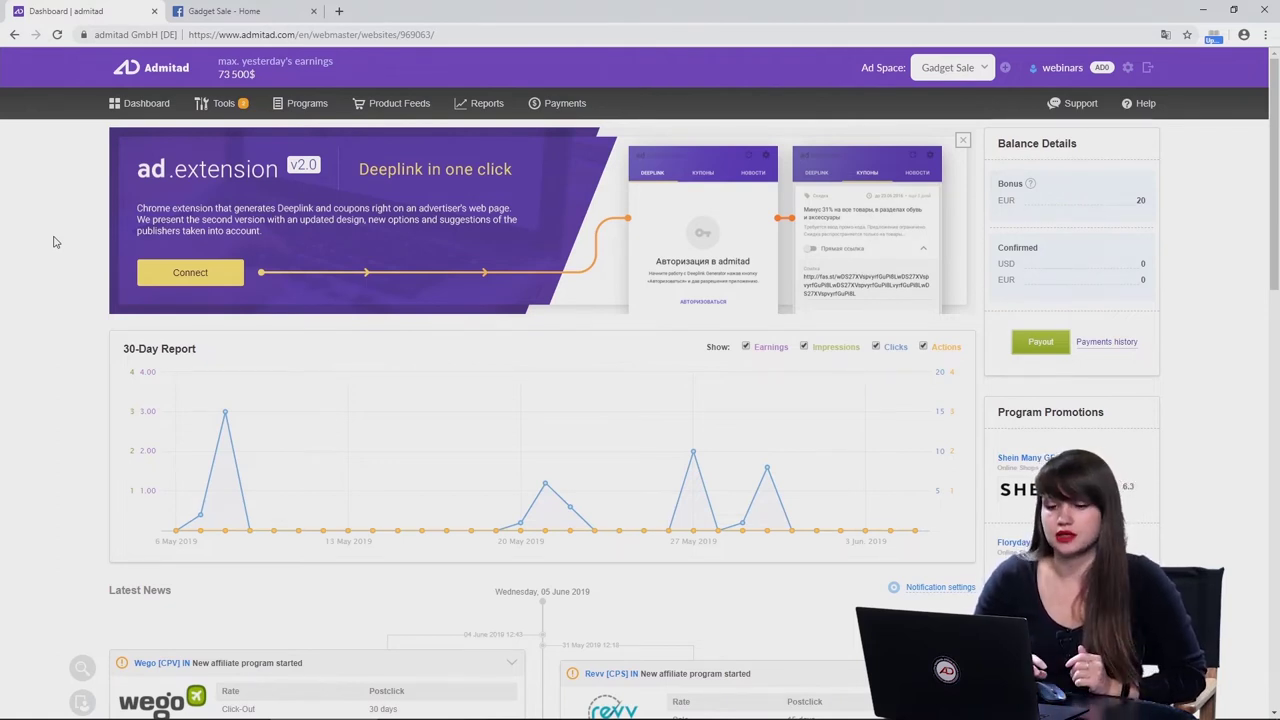
mouse_move(290, 104)
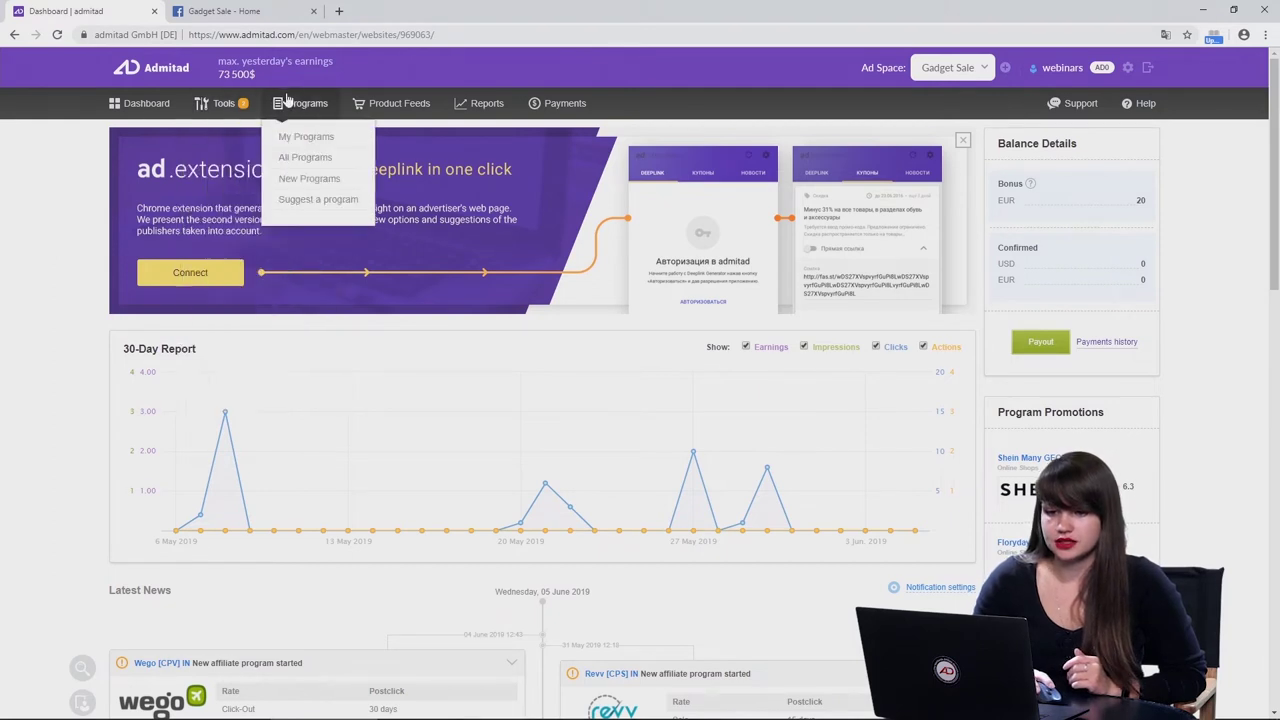
left_click(313, 167)
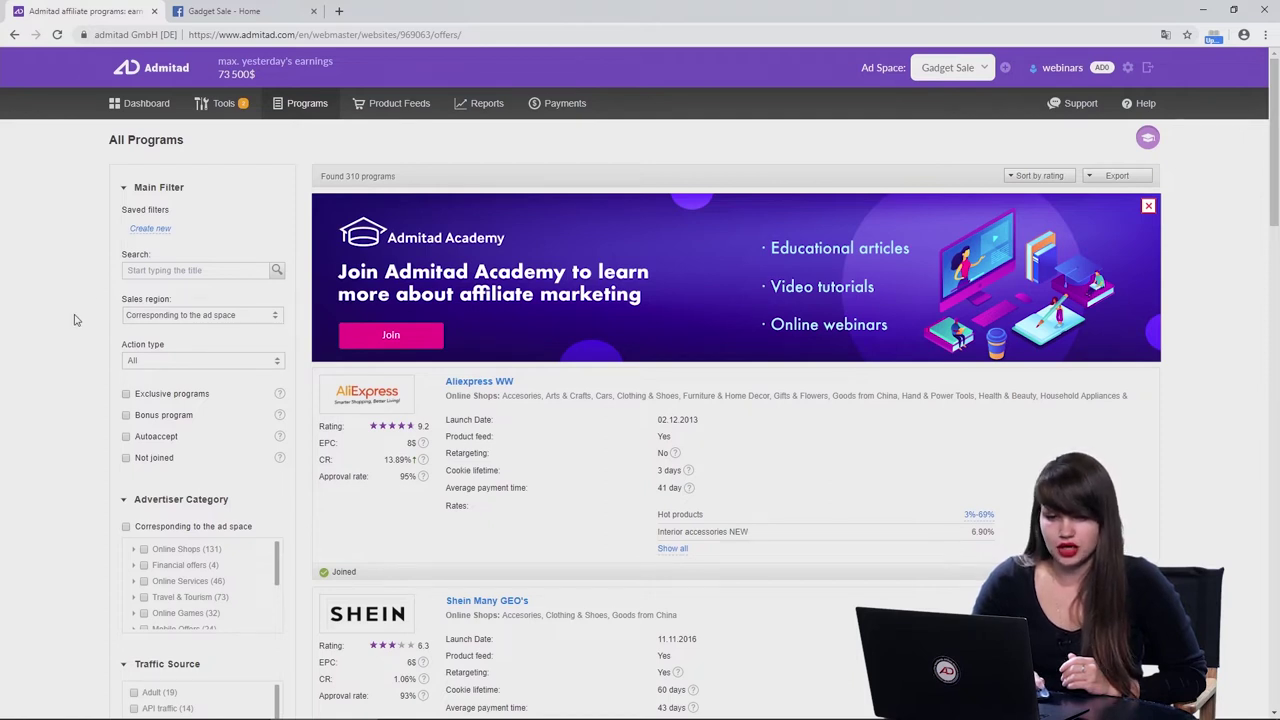
Set the sales region filter to All and open the Booking.com WW program by searching titles for "Booki".
left_click(158, 318)
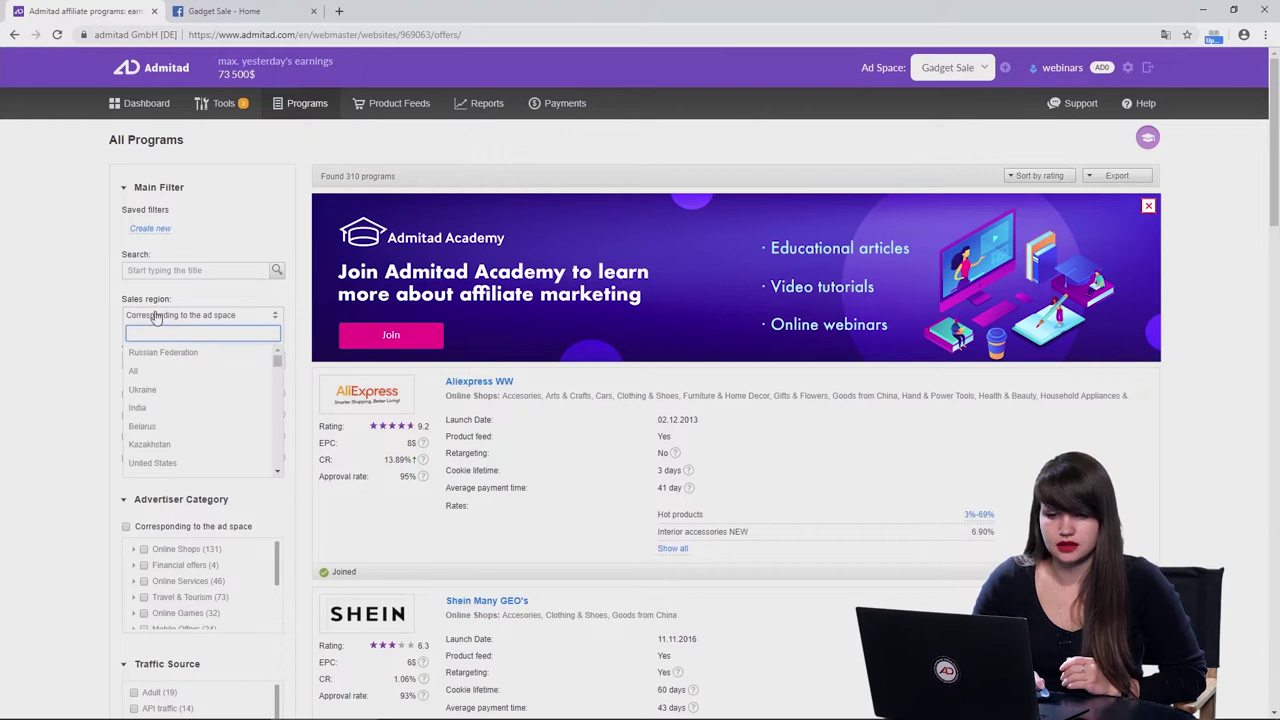
left_click(136, 371)
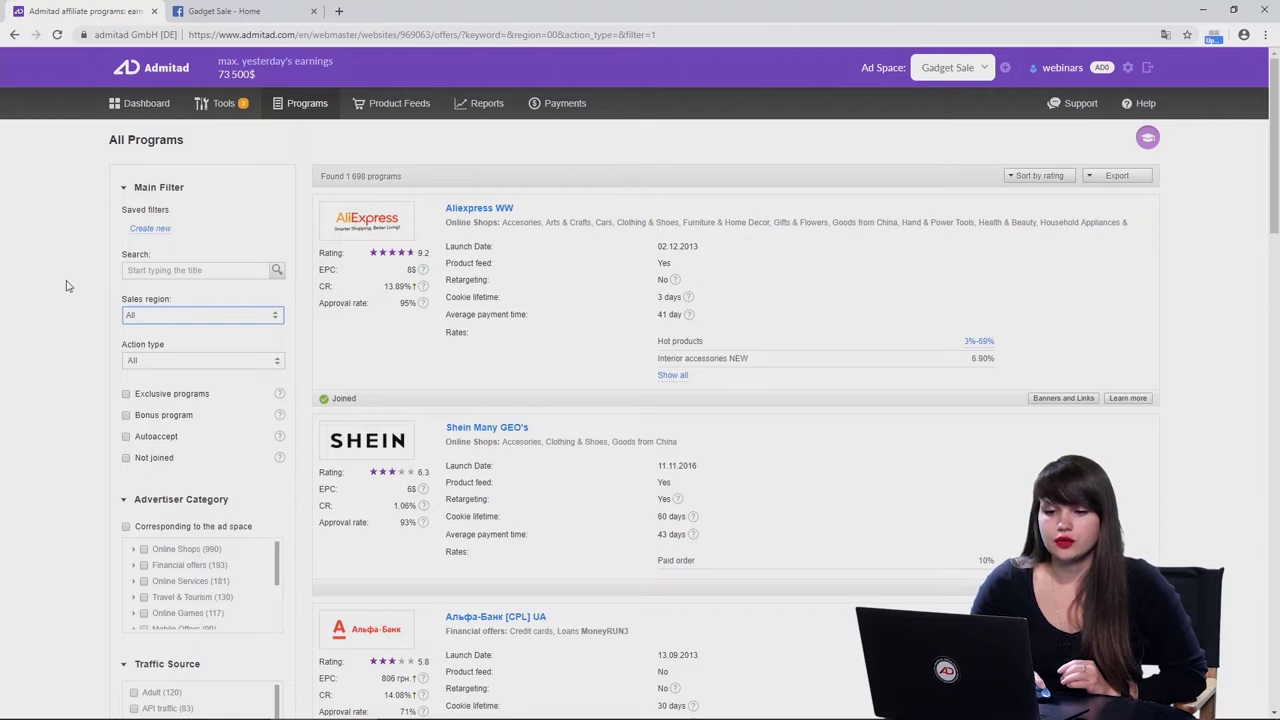
left_click(152, 270)
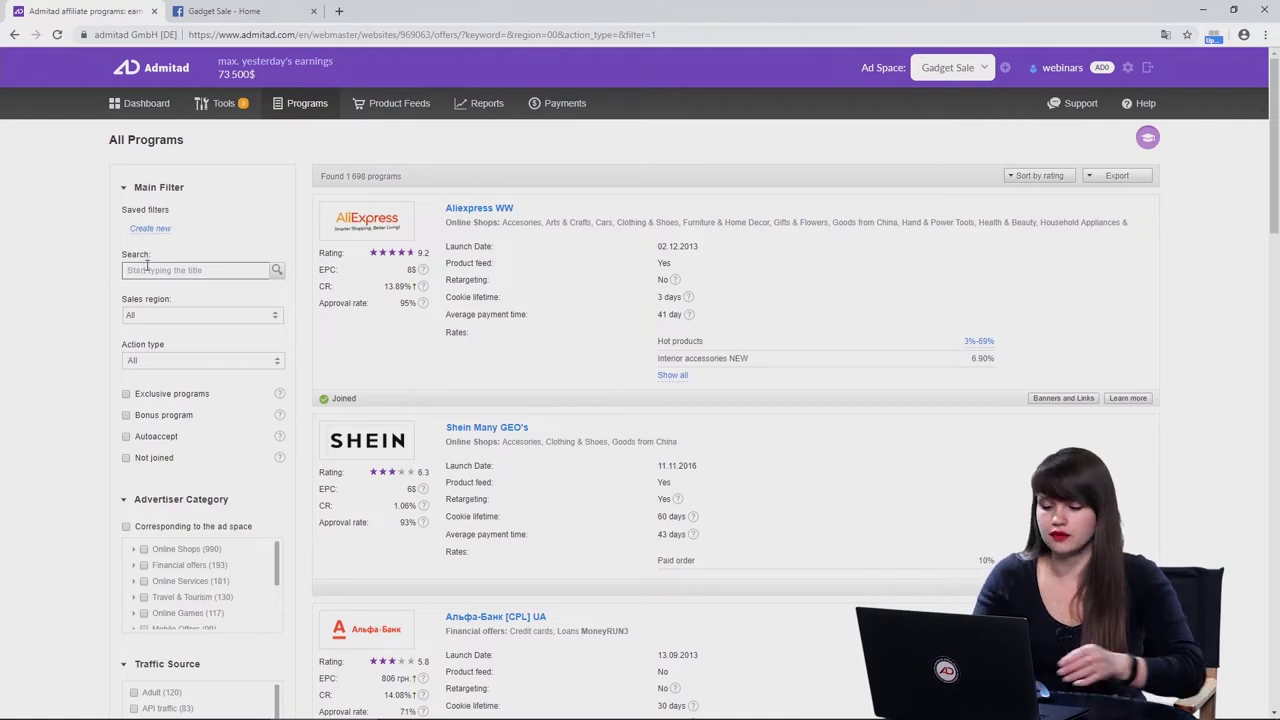
type("Booki")
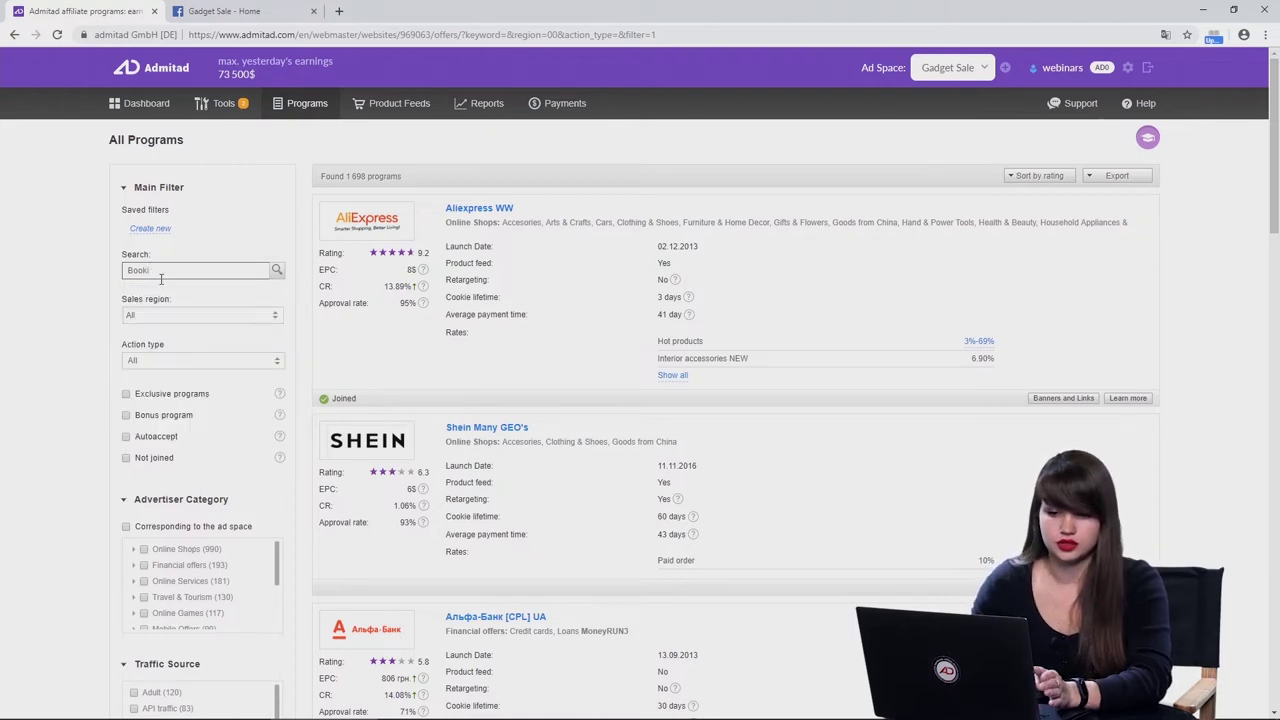
left_click(170, 290)
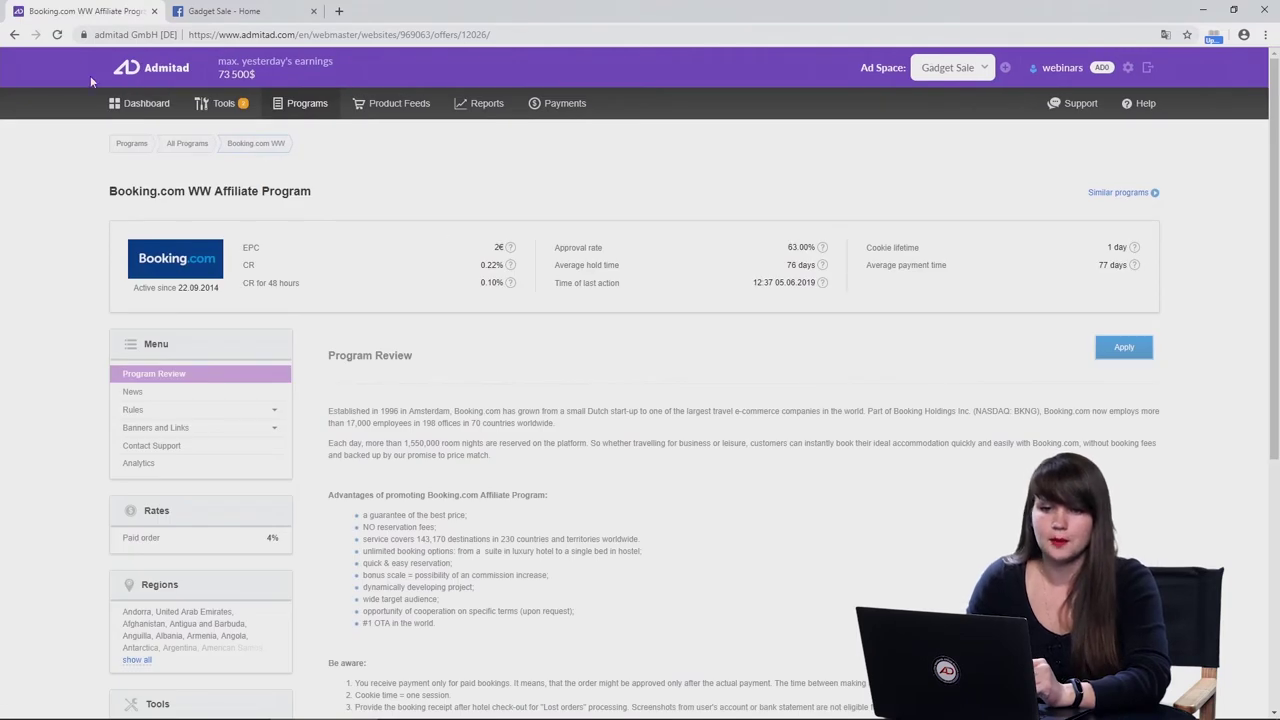
Return from the Booking.com WW program to the full program list and clear the title search.
left_click(14, 36)
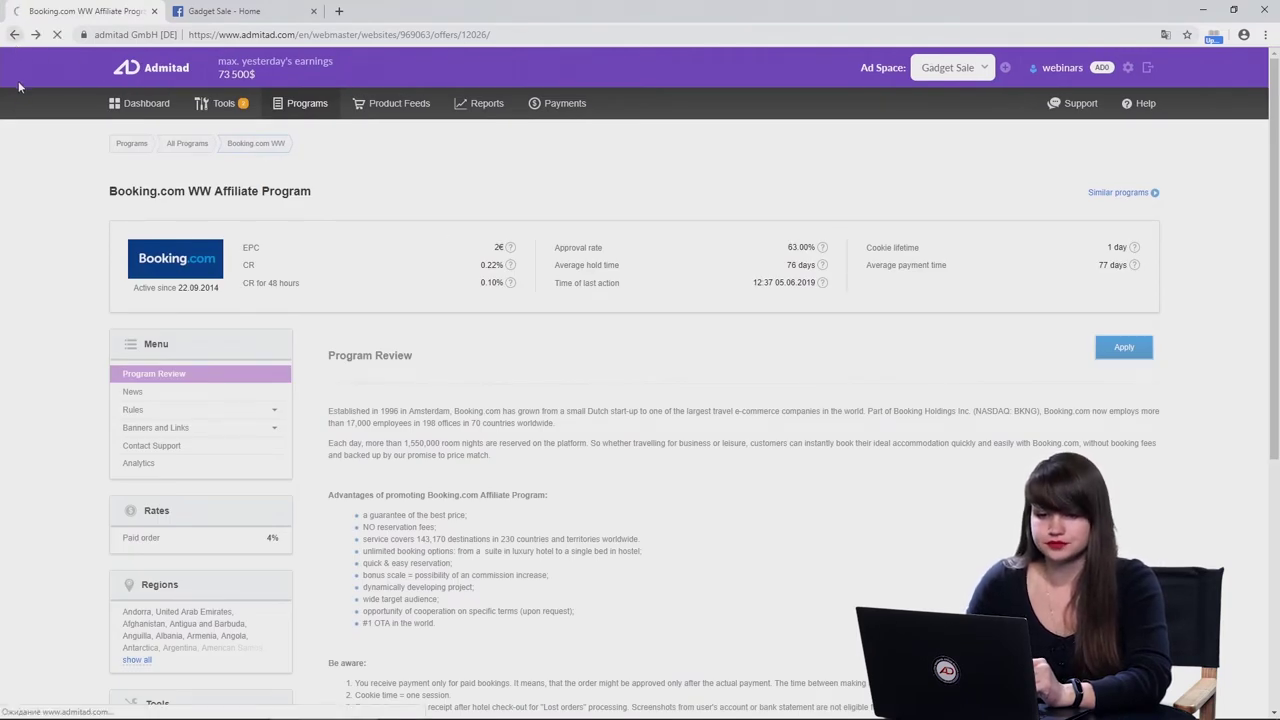
left_click_drag(150, 268, 97, 270)
key("BackSpace")
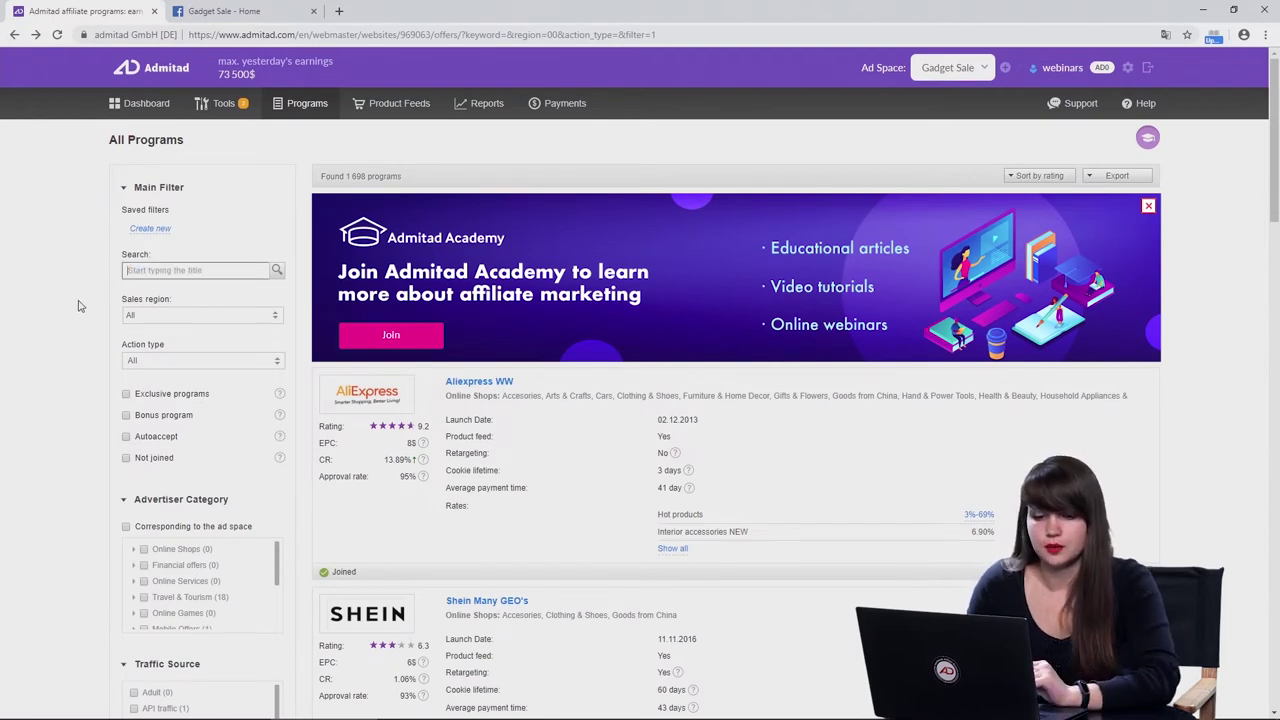
Filter the programs by sales region United States and action type Sale.
left_click(170, 320)
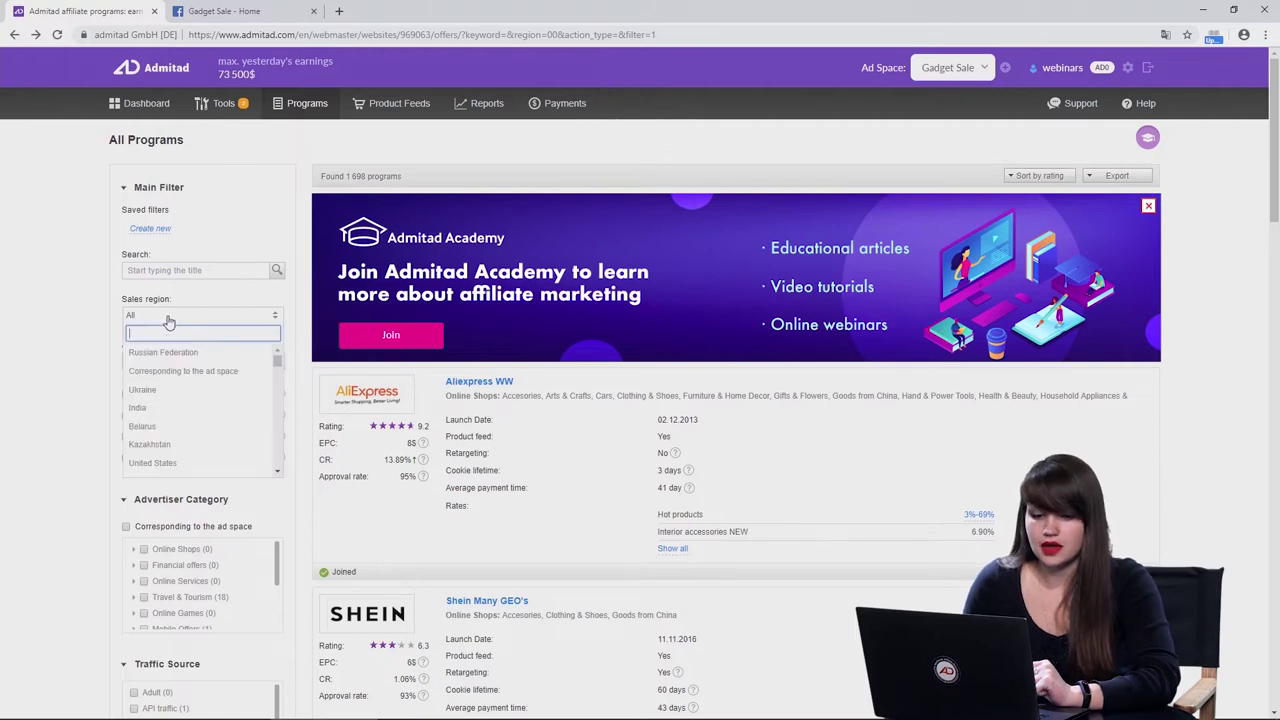
left_click(150, 462)
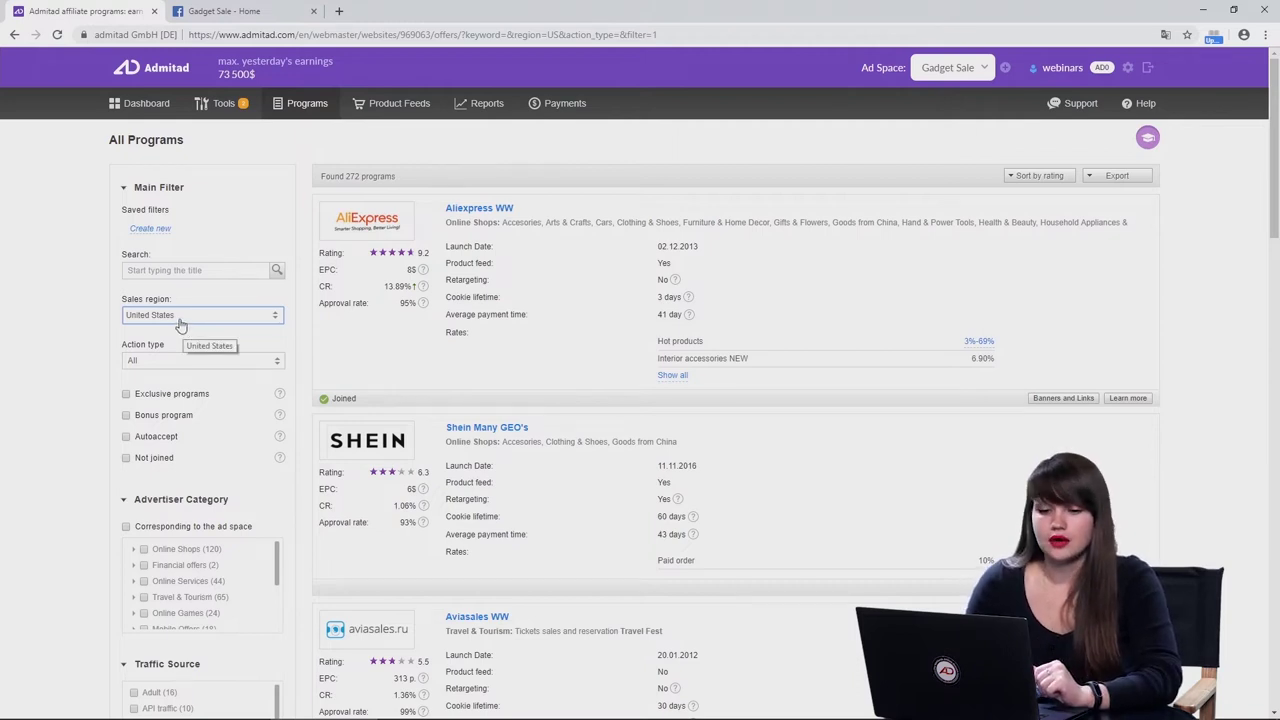
left_click(105, 379)
left_click(170, 369)
left_click(150, 391)
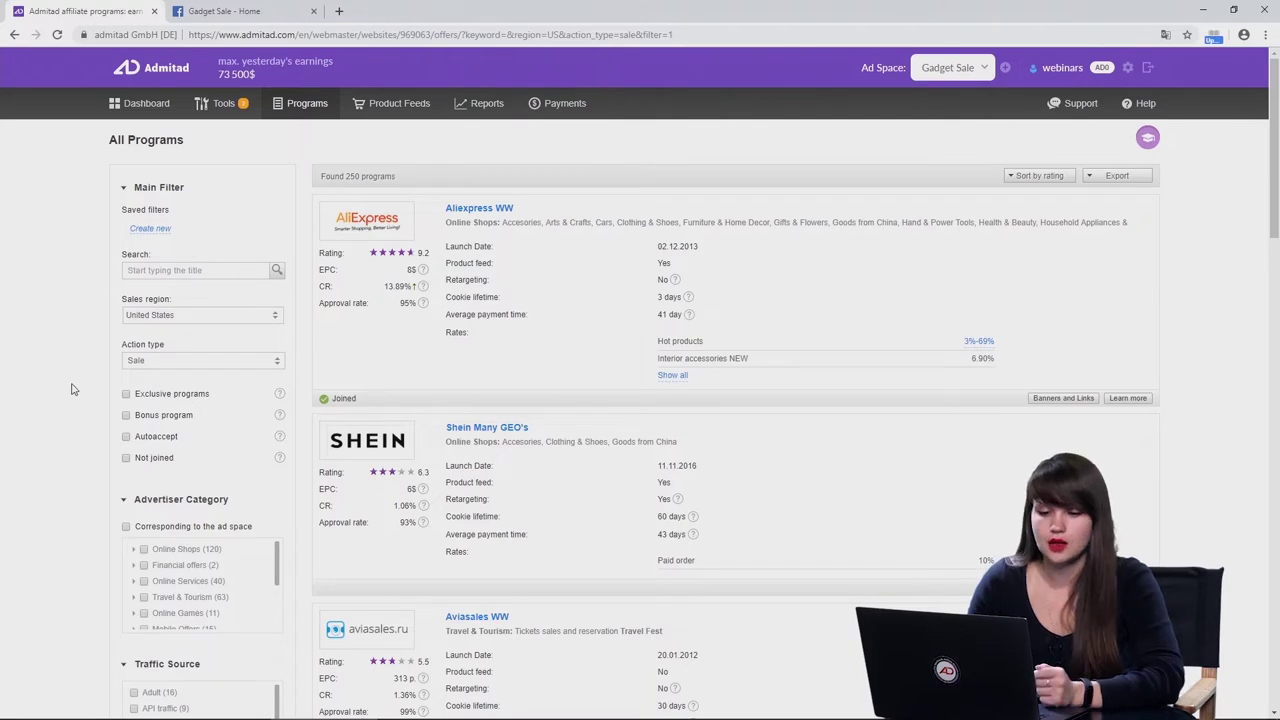
Limit the programs to Autoaccept ones in the Online Shops category Household Appliances & Electronics.
scroll(101, 401, "down", 1)
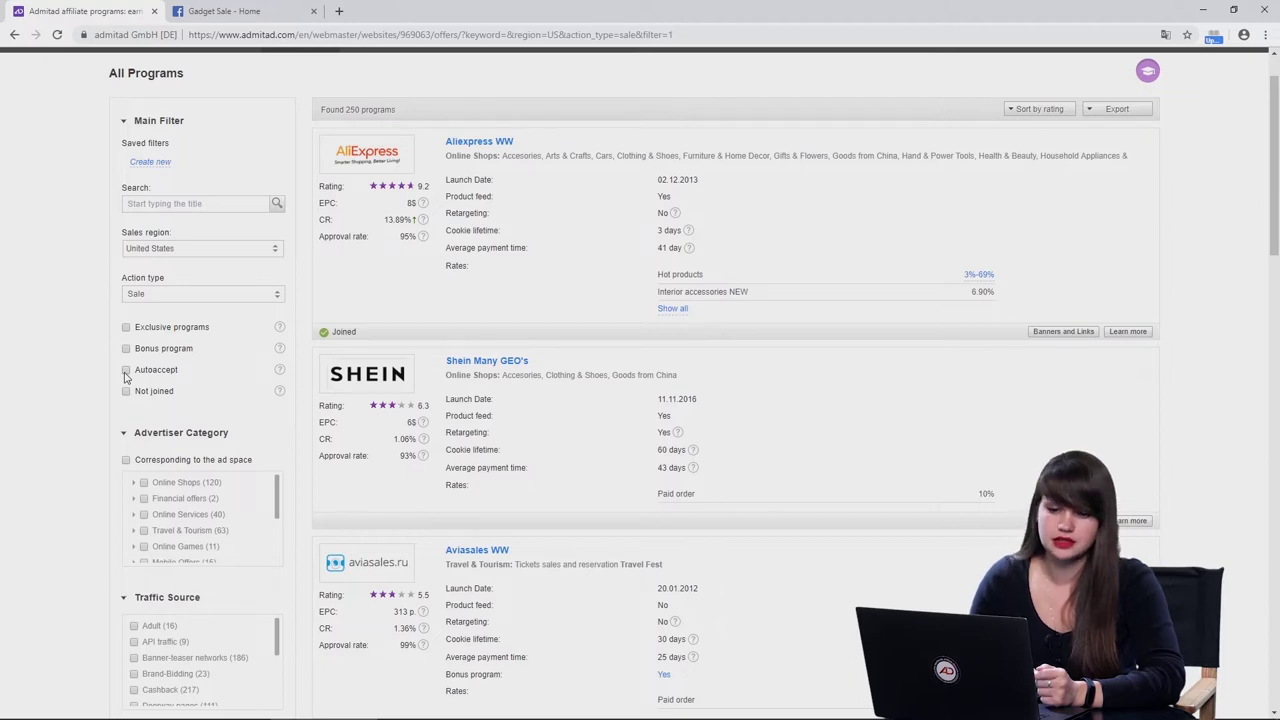
left_click(126, 371)
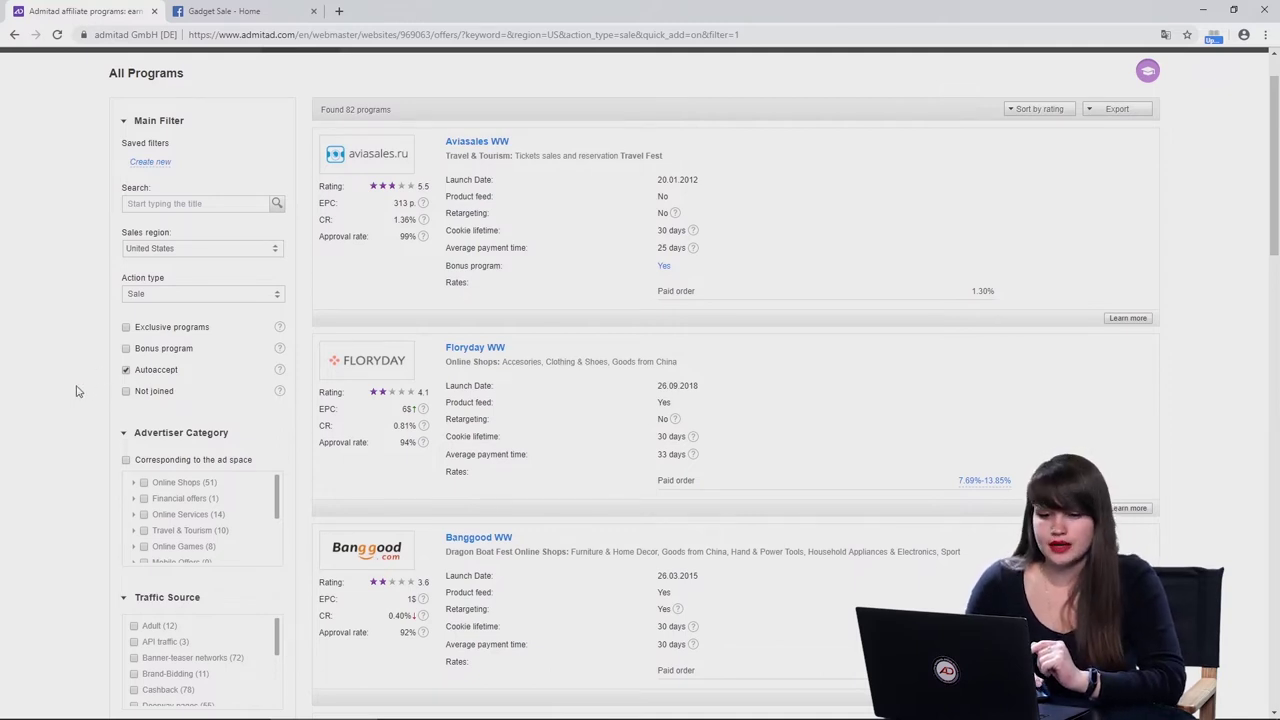
scroll(77, 391, "down", 2)
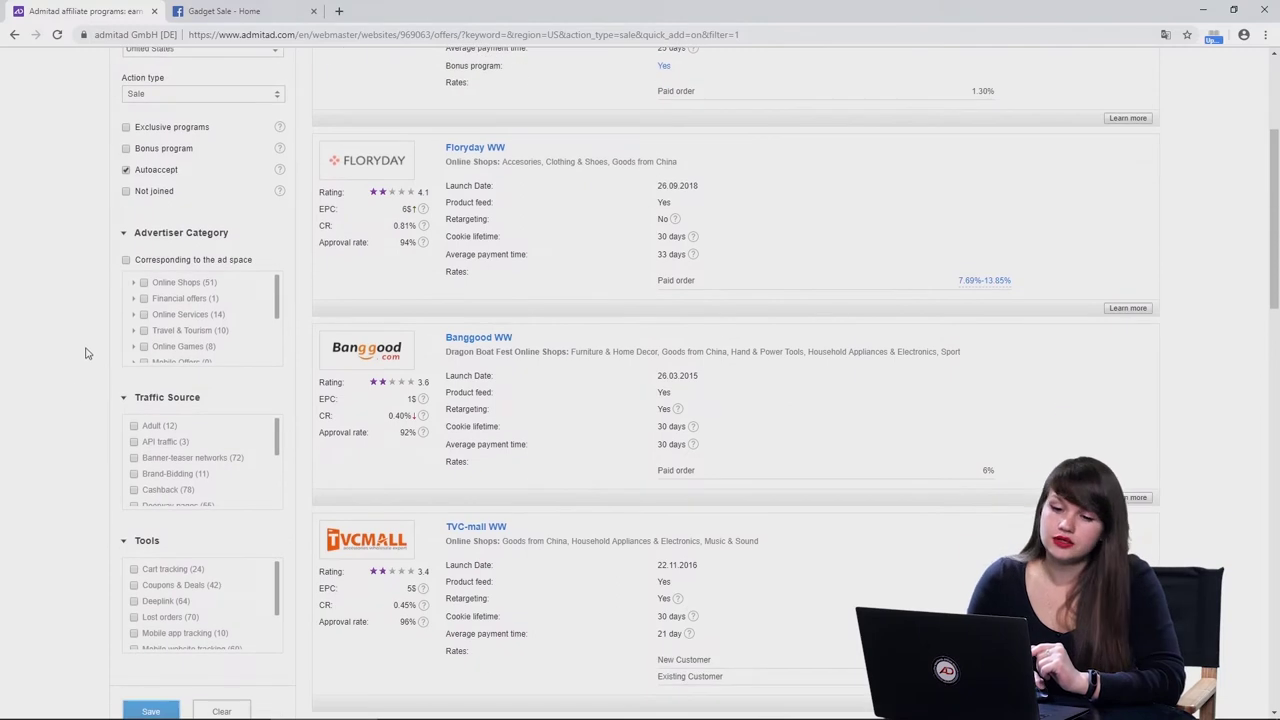
left_click(134, 285)
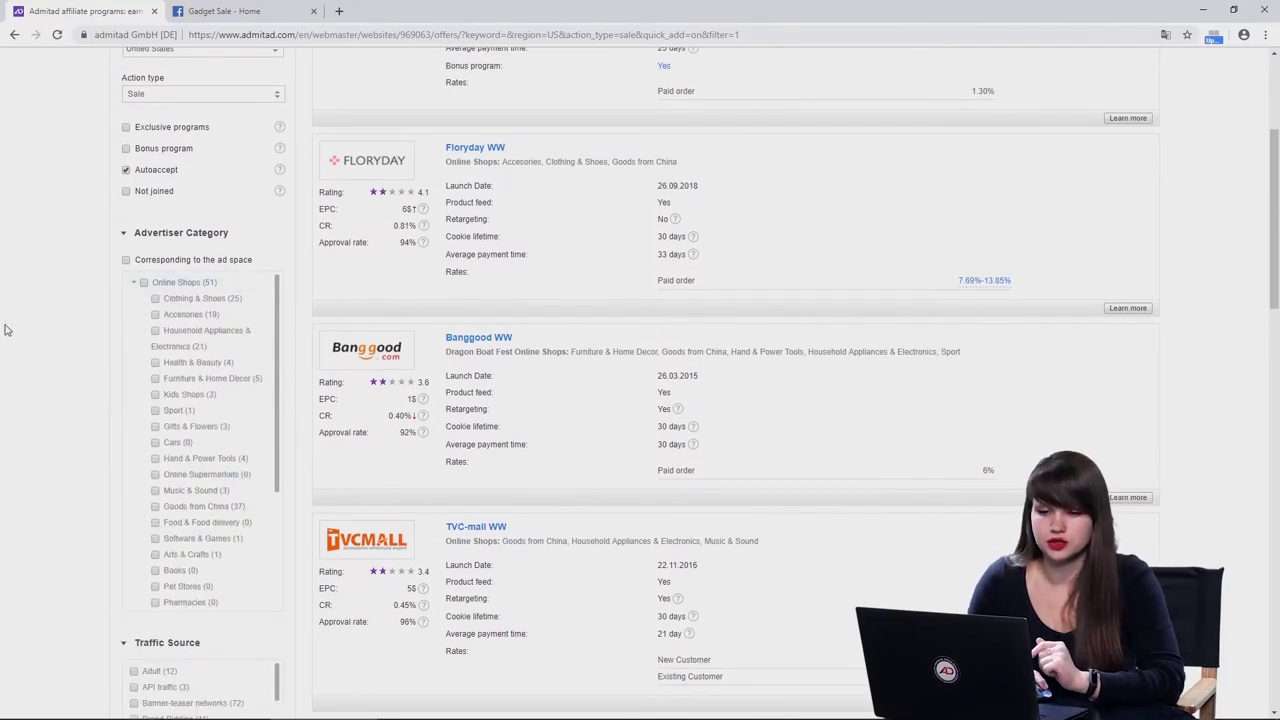
left_click(156, 332)
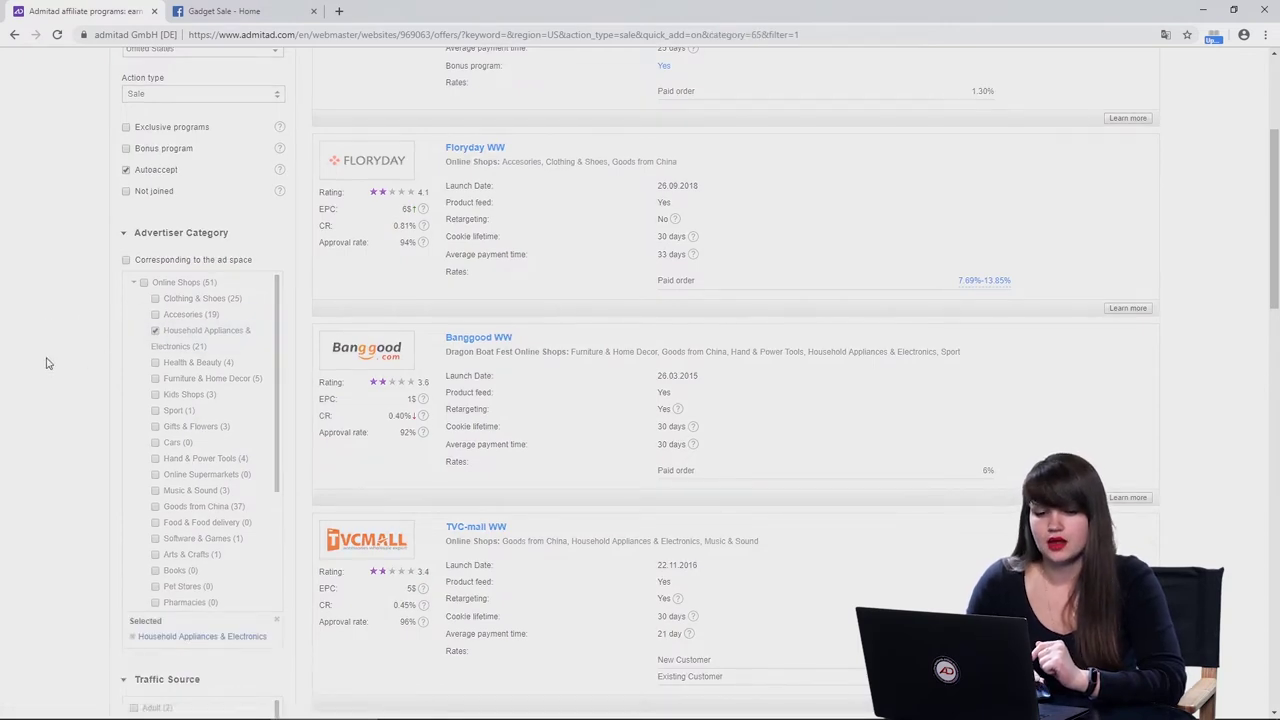
Add Social Media as the allowed traffic source in the program filter.
scroll(45, 363, "down", 4)
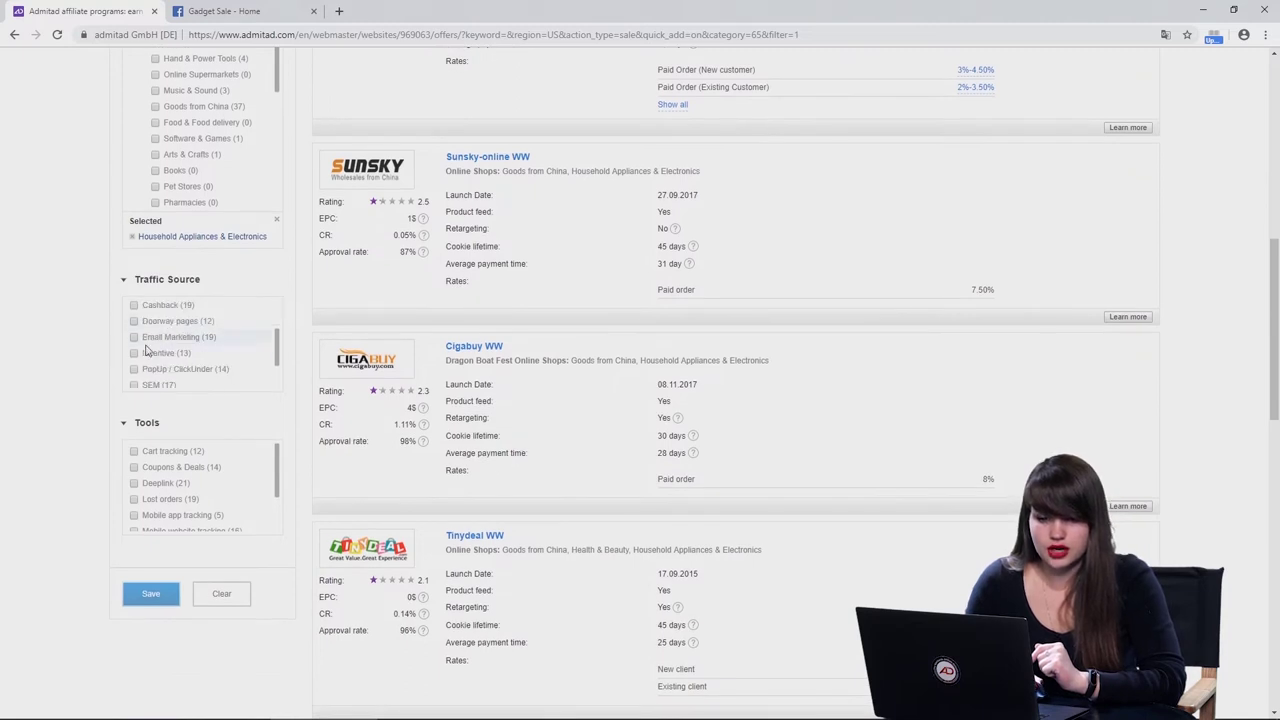
scroll(148, 351, "down", 2)
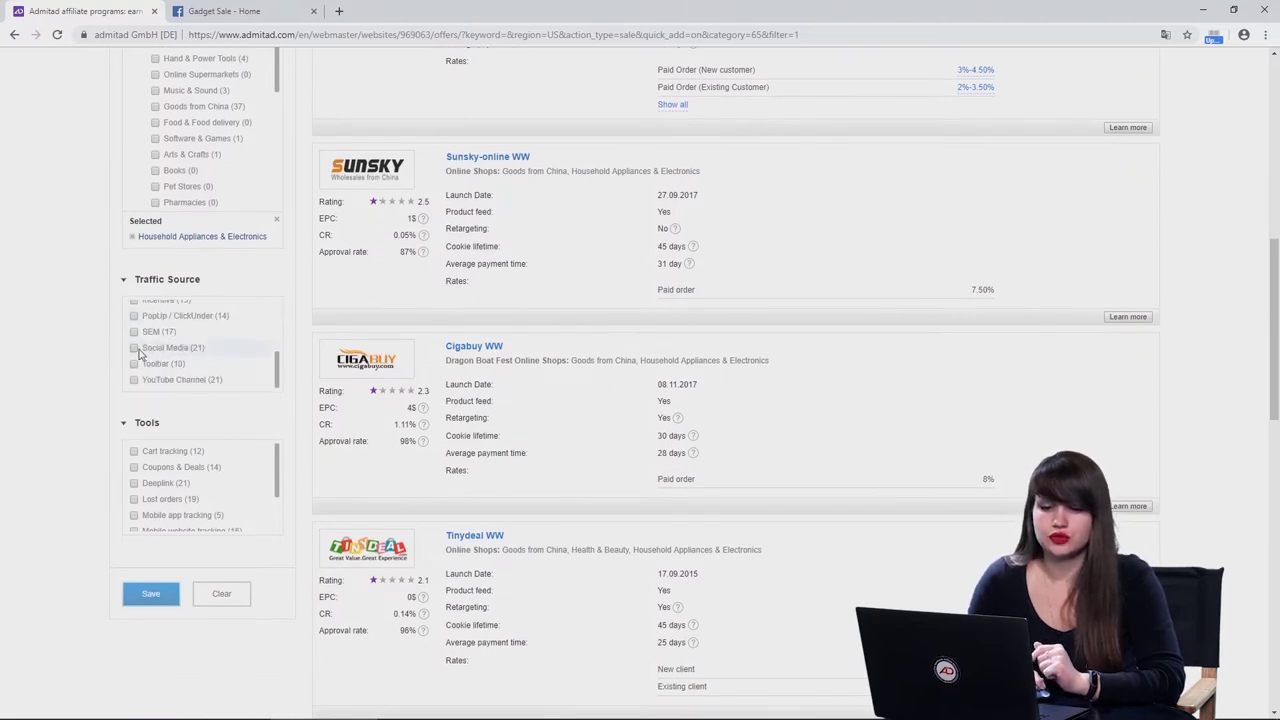
left_click(134, 348)
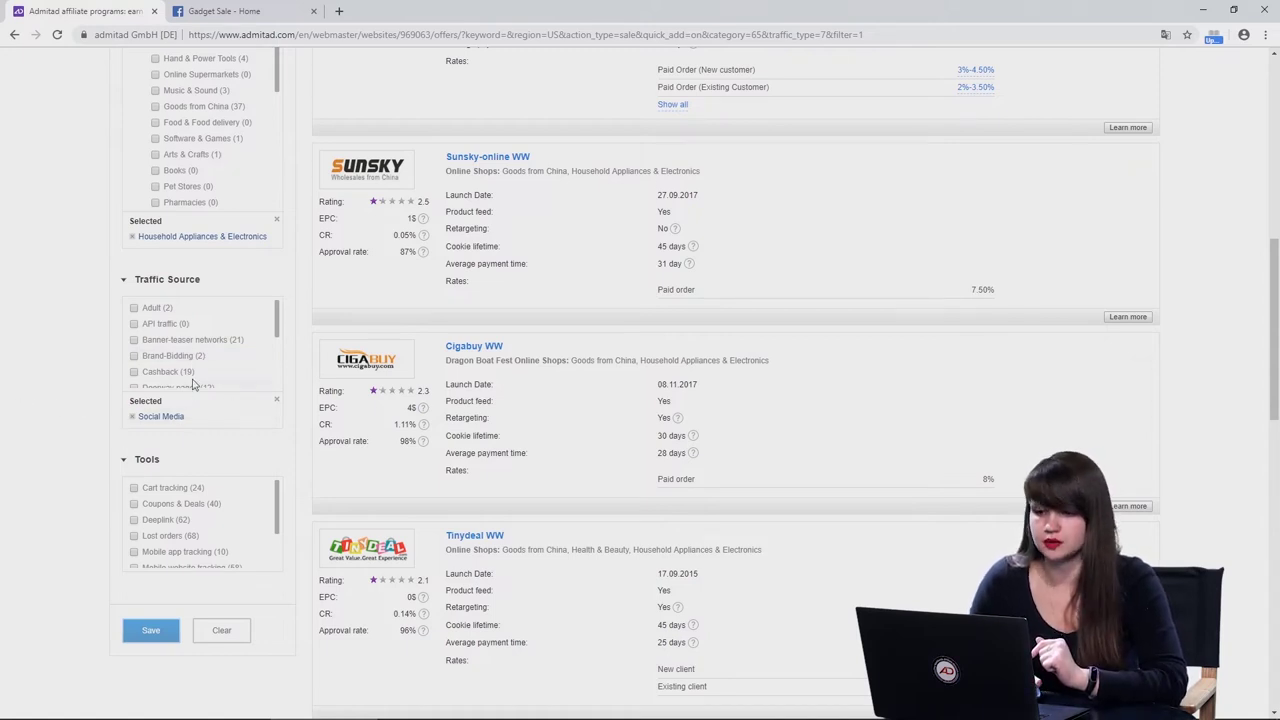
Save the current filter settings as a new filter named "Gadget Sale programs".
scroll(686, 316, "up", 5)
scroll(686, 316, "up", 2)
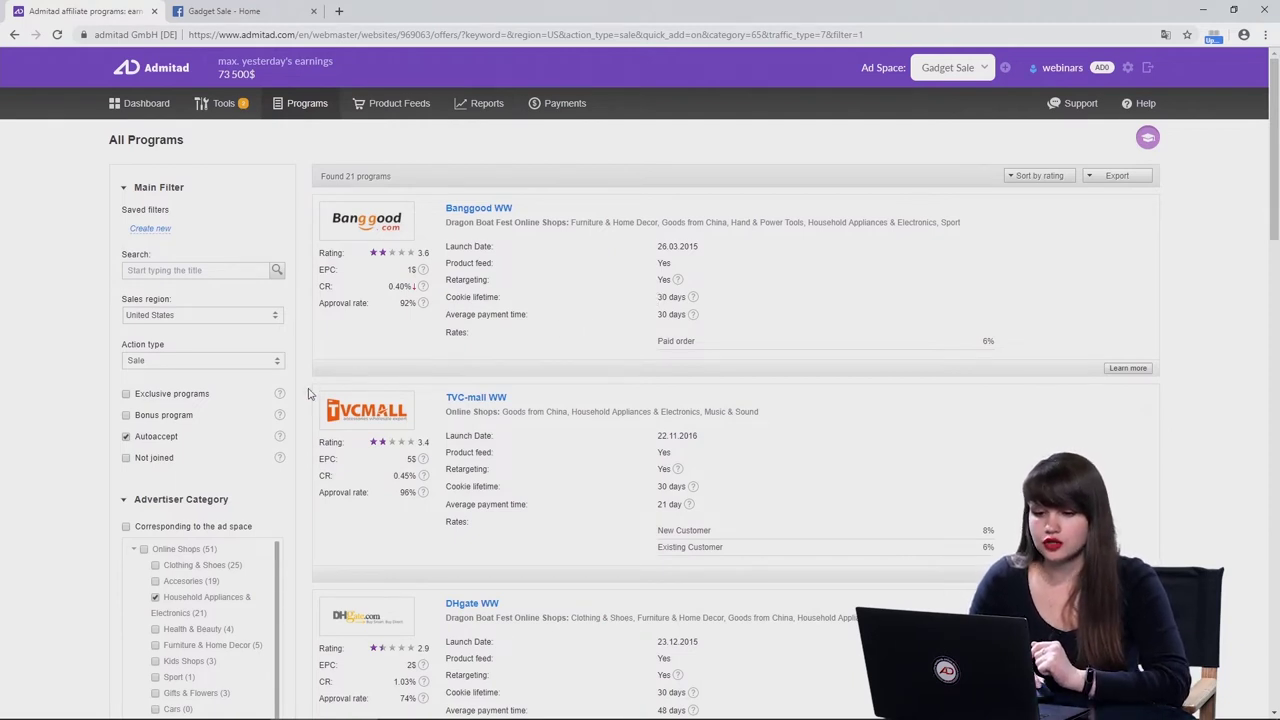
scroll(310, 393, "down", 1)
scroll(310, 393, "down", 10)
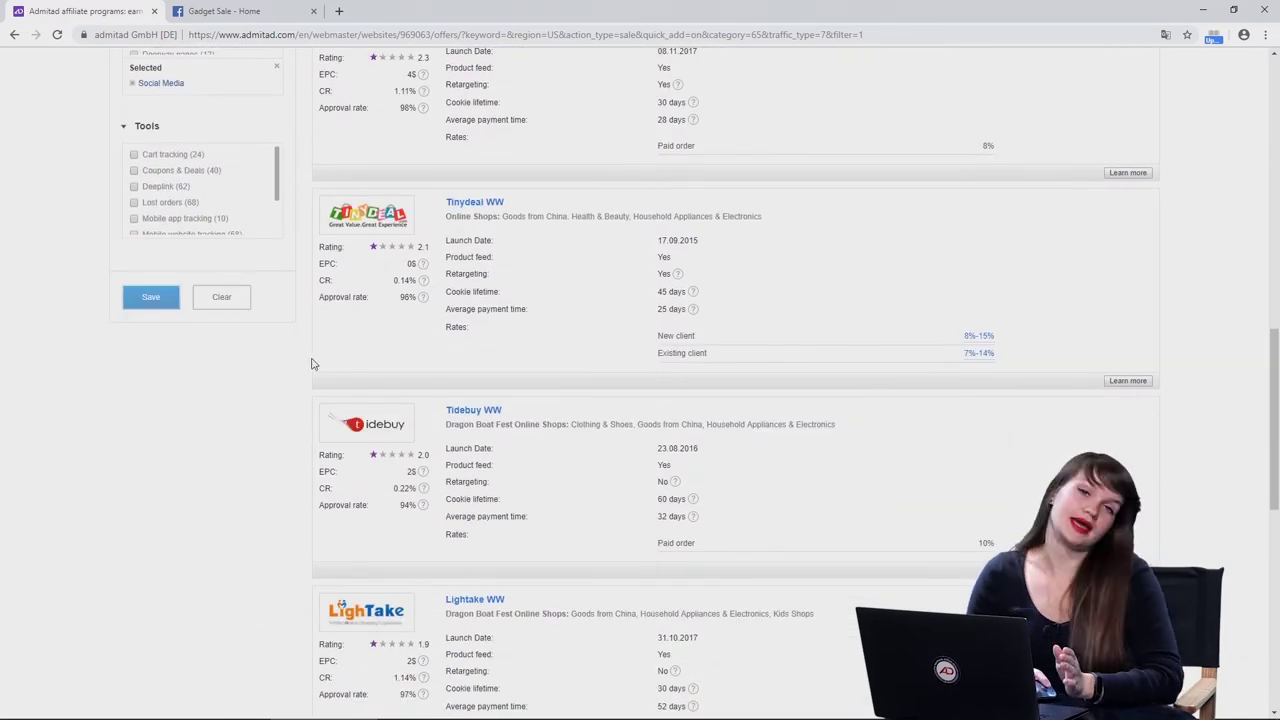
left_click(153, 304)
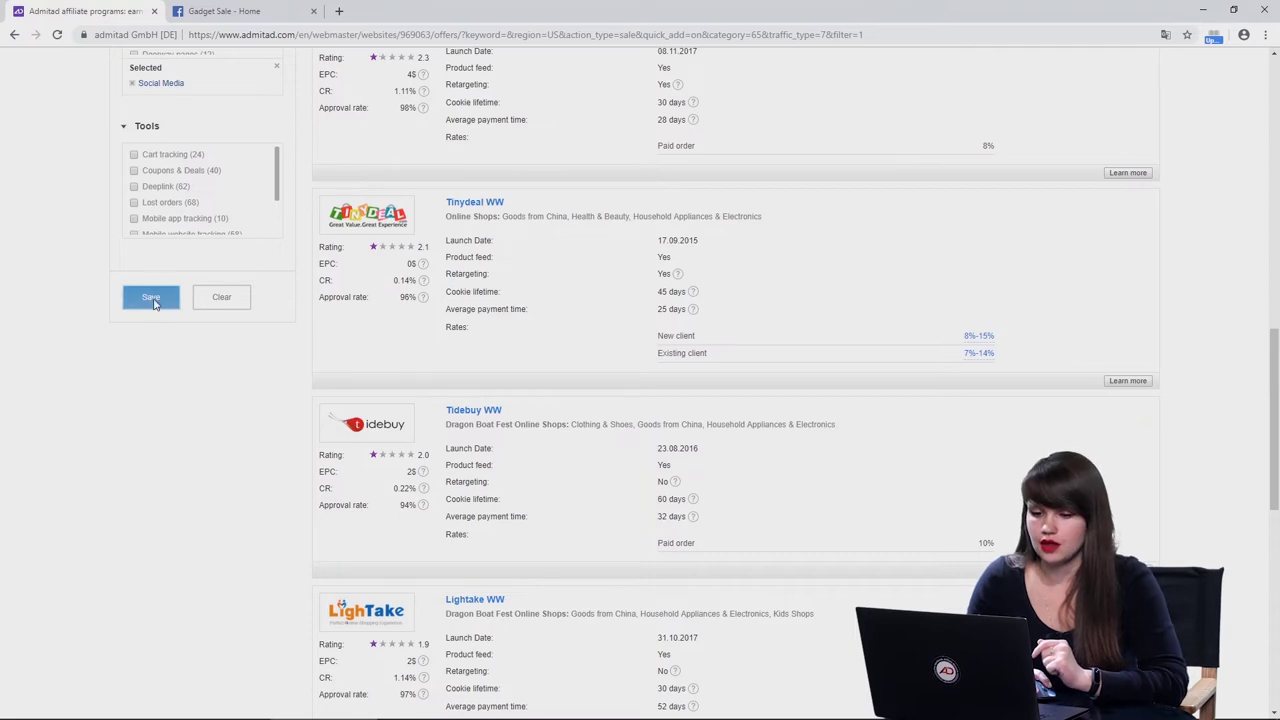
scroll(155, 305, "up", 2)
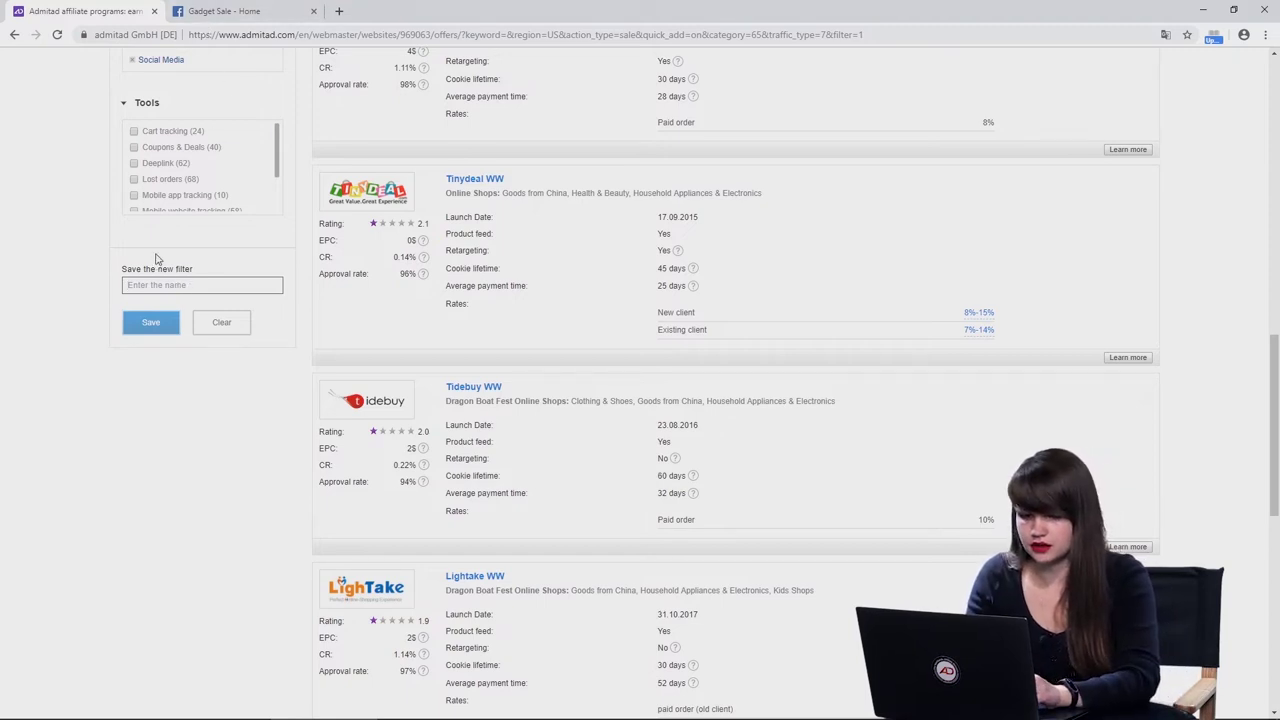
type("A")
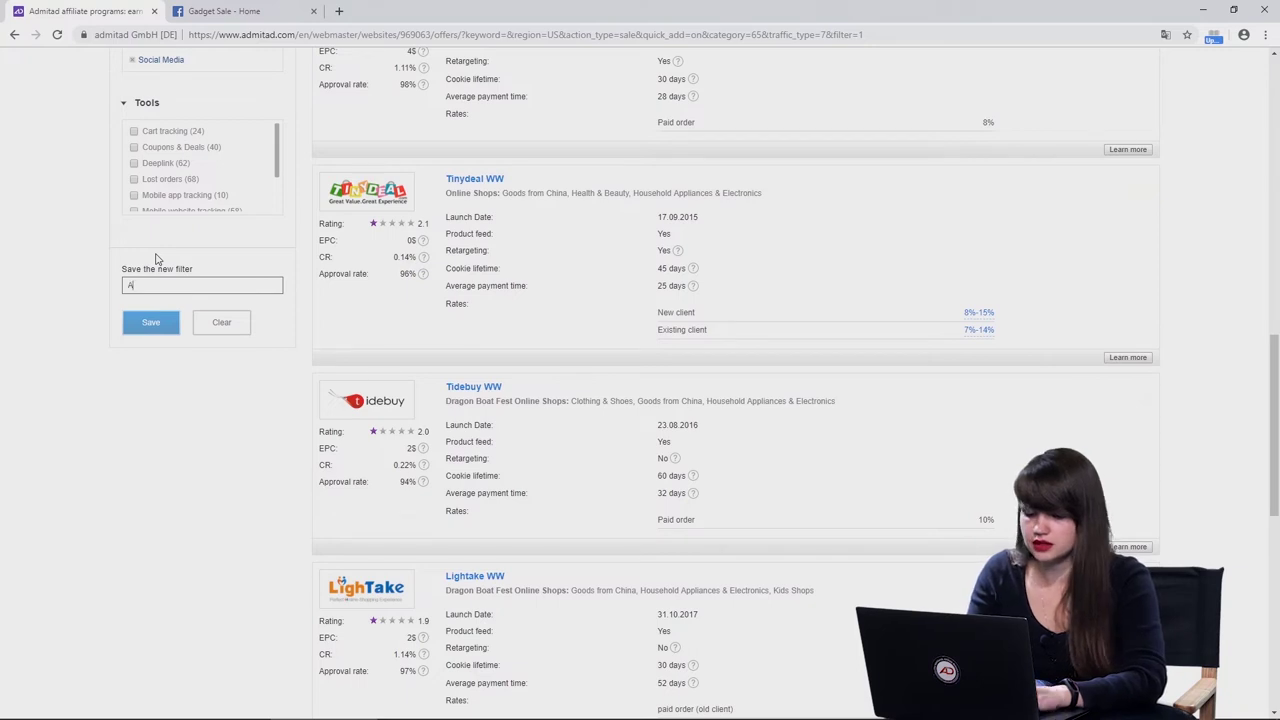
key("BackSpace")
type("Gad")
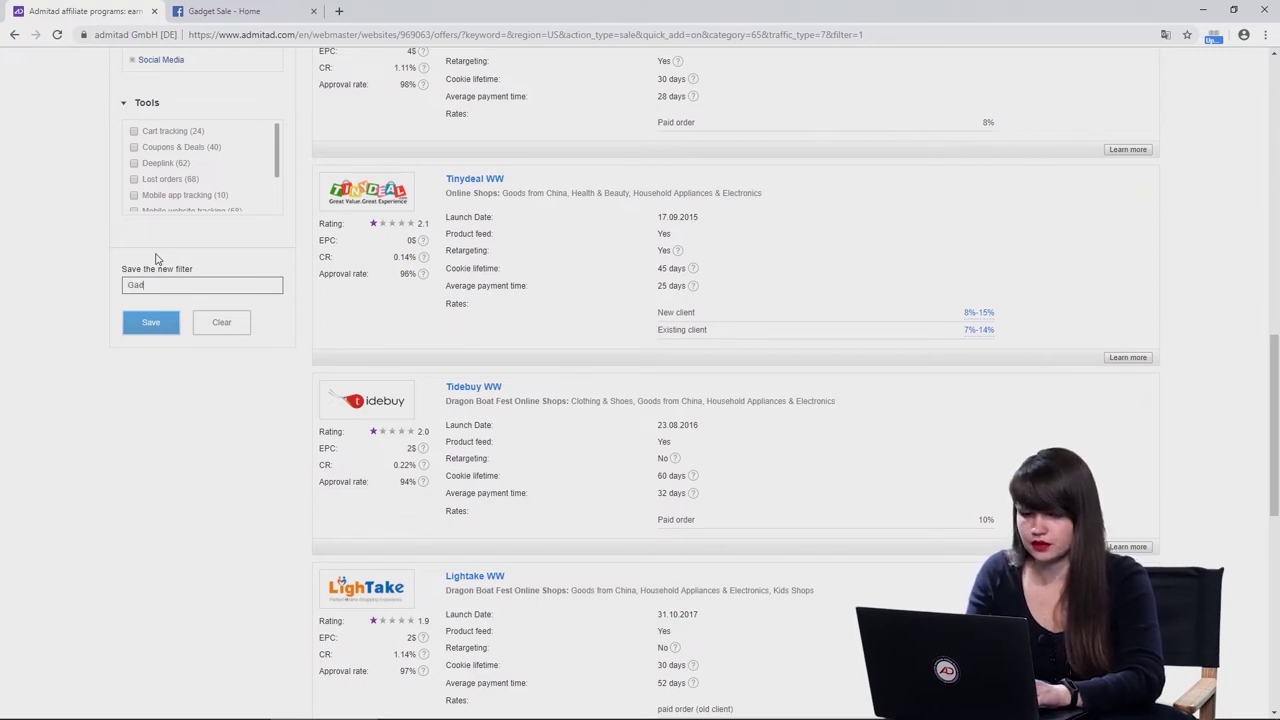
type("get Sale pro")
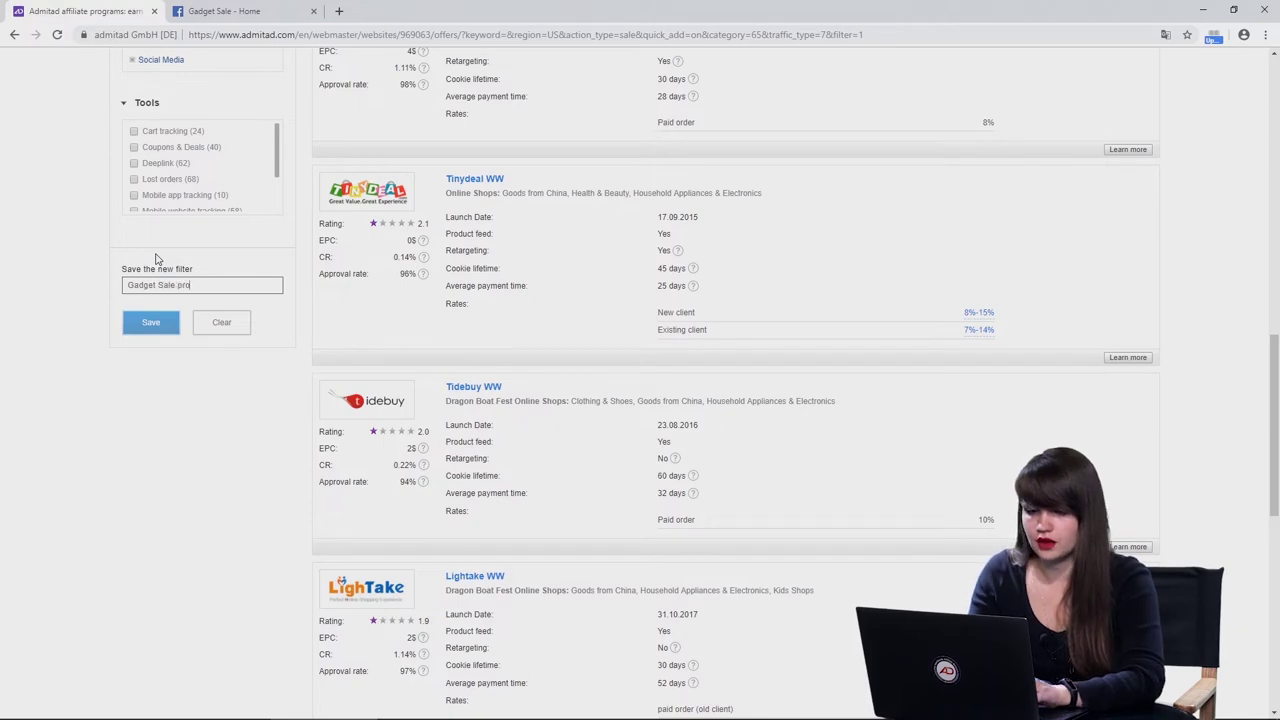
type("grams")
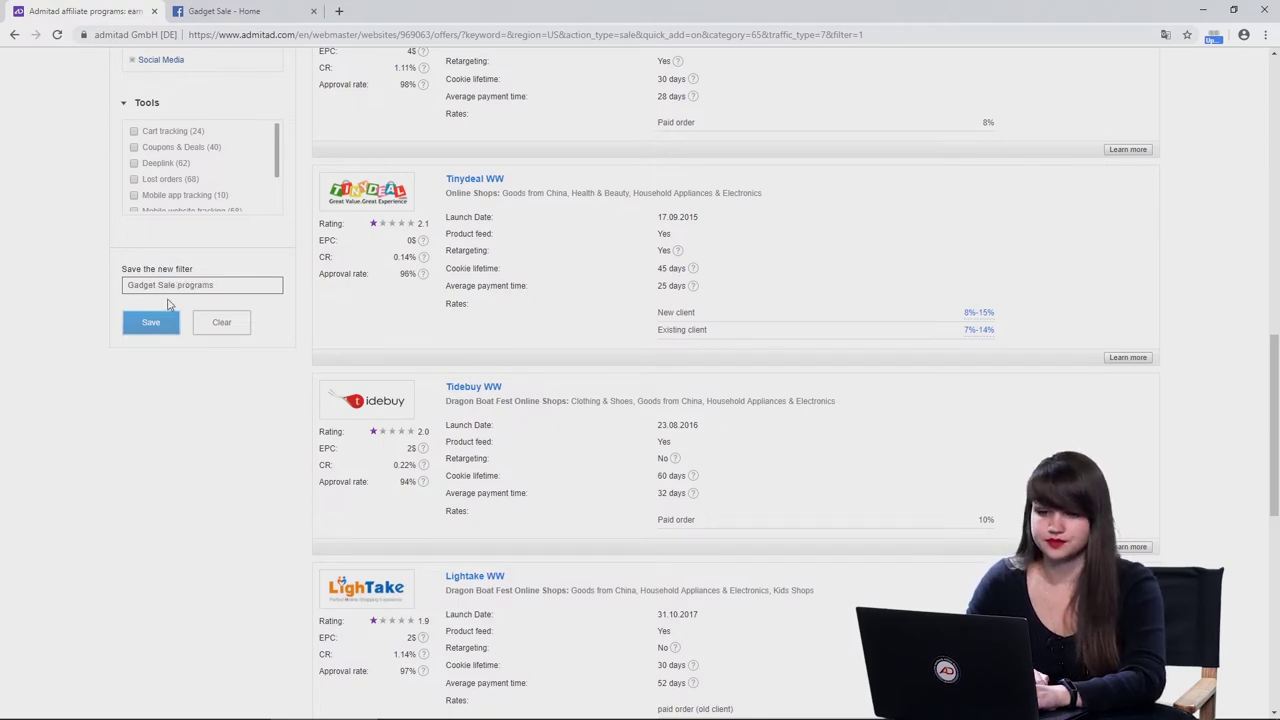
left_click(152, 329)
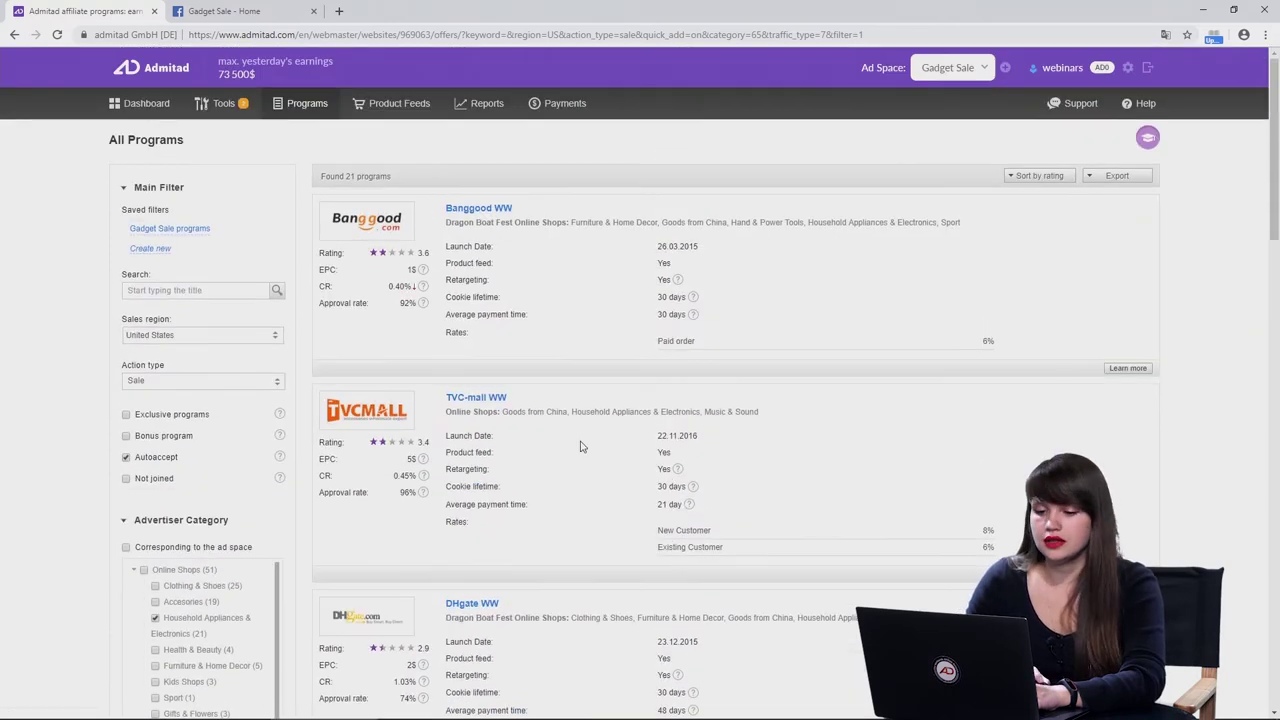
Go to the second page of the filtered programs and open the Cafago WW program.
scroll(583, 437, "down", 10)
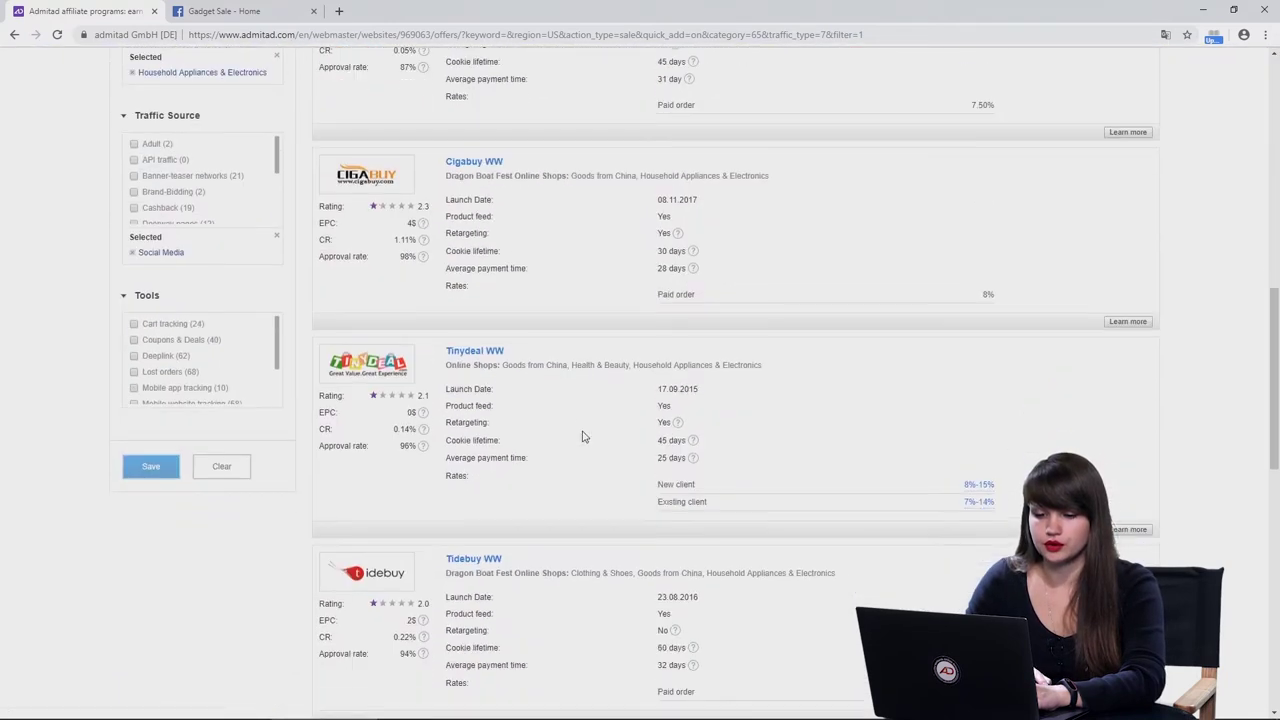
scroll(583, 437, "down", 7)
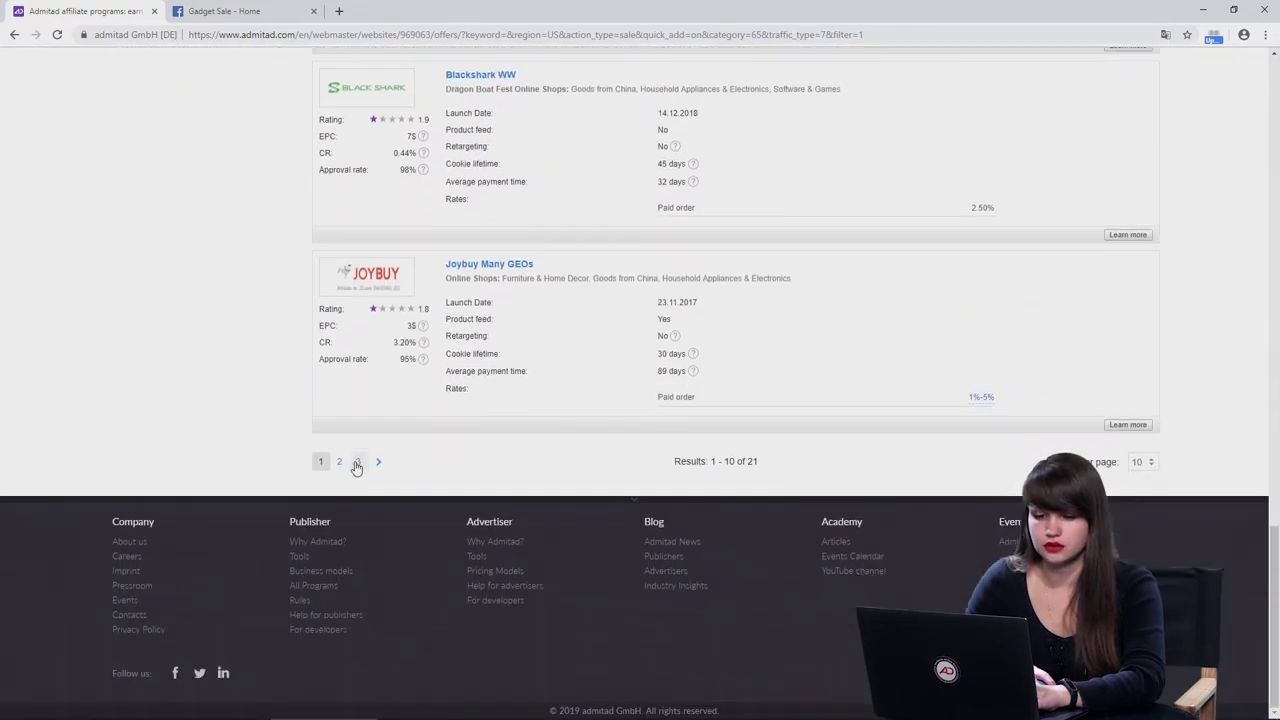
left_click(342, 464)
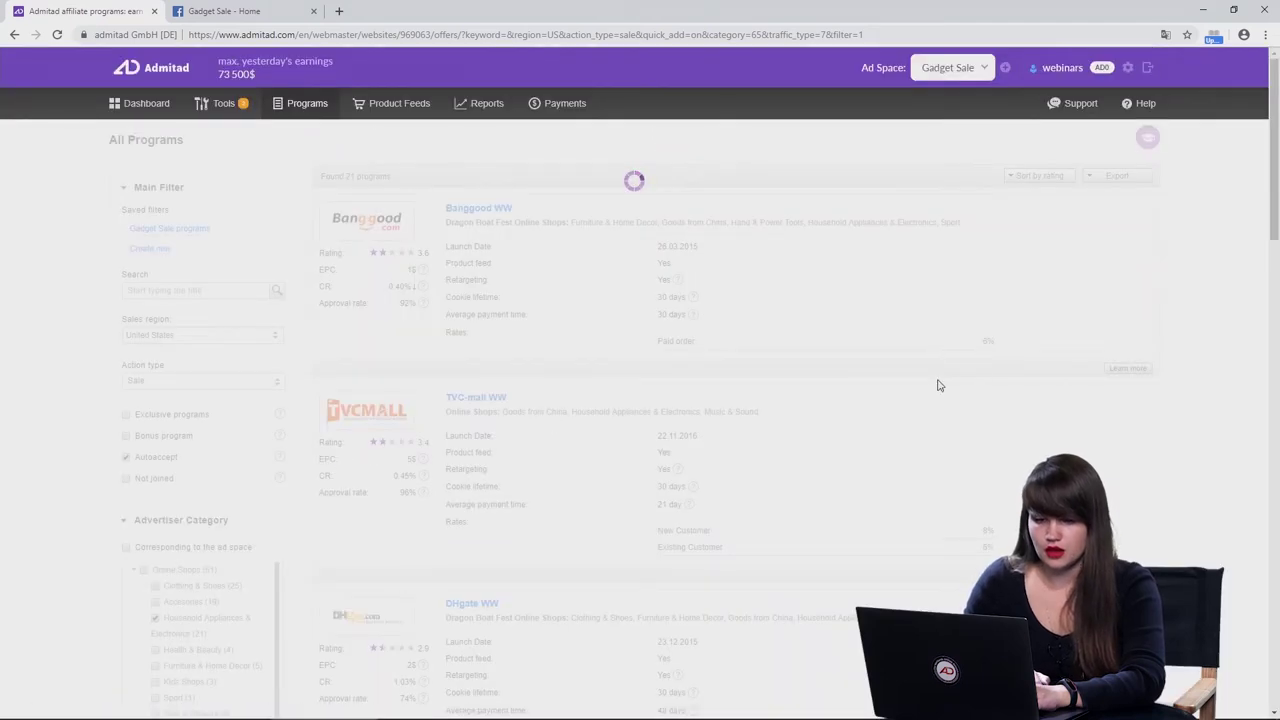
scroll(931, 371, "down", 3)
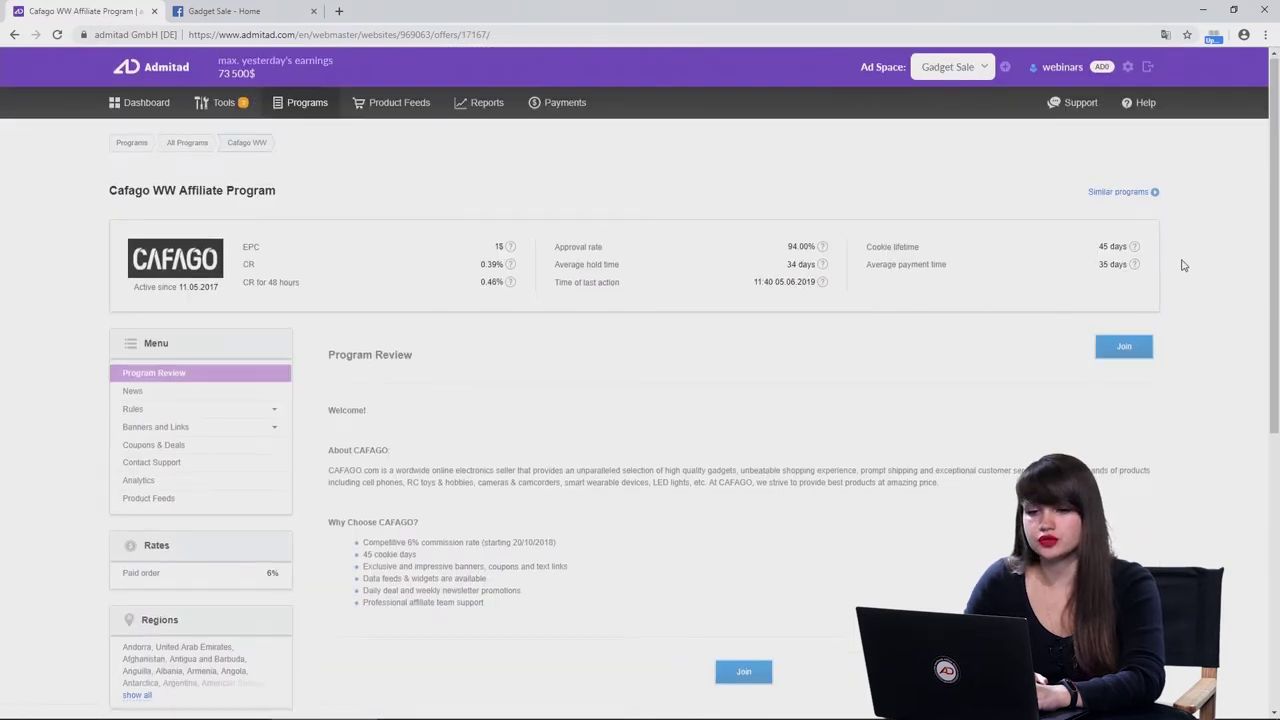
Review the Cafago WW program description and check which traffic sources its rules allow or forbid.
scroll(1180, 263, "down", 1)
scroll(640, 455, "down", 1)
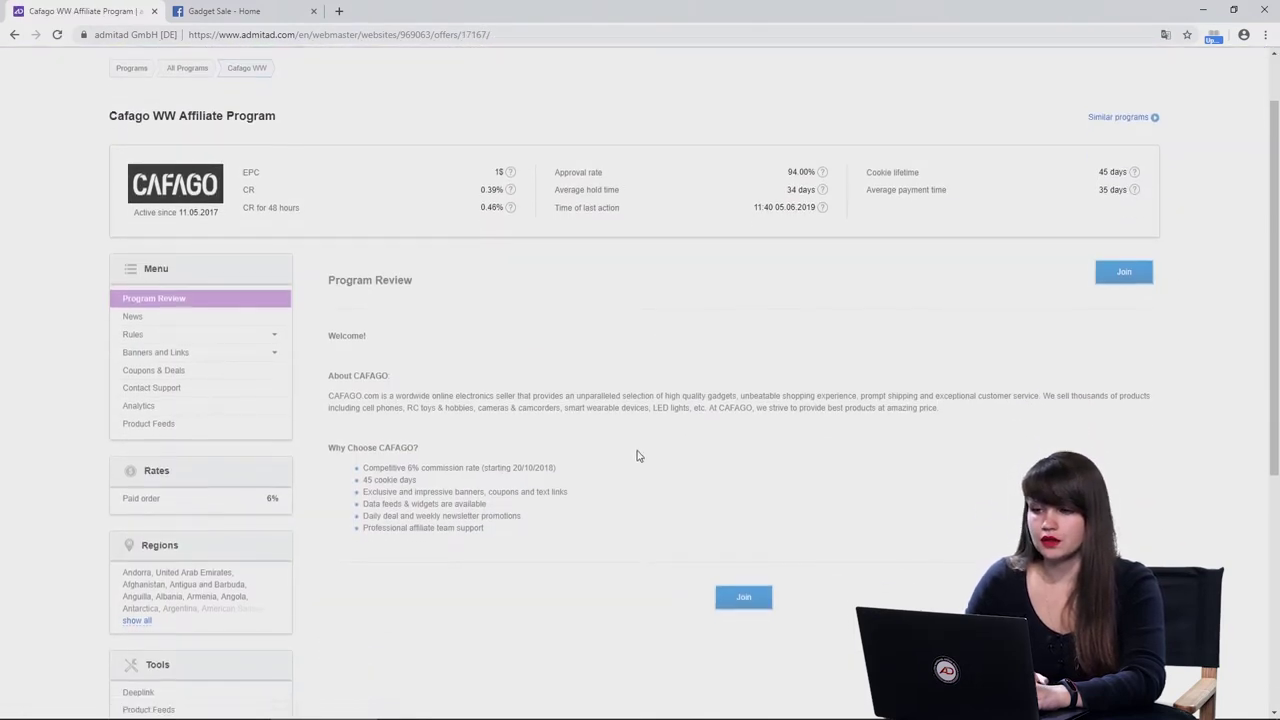
scroll(1005, 380, "up", 2)
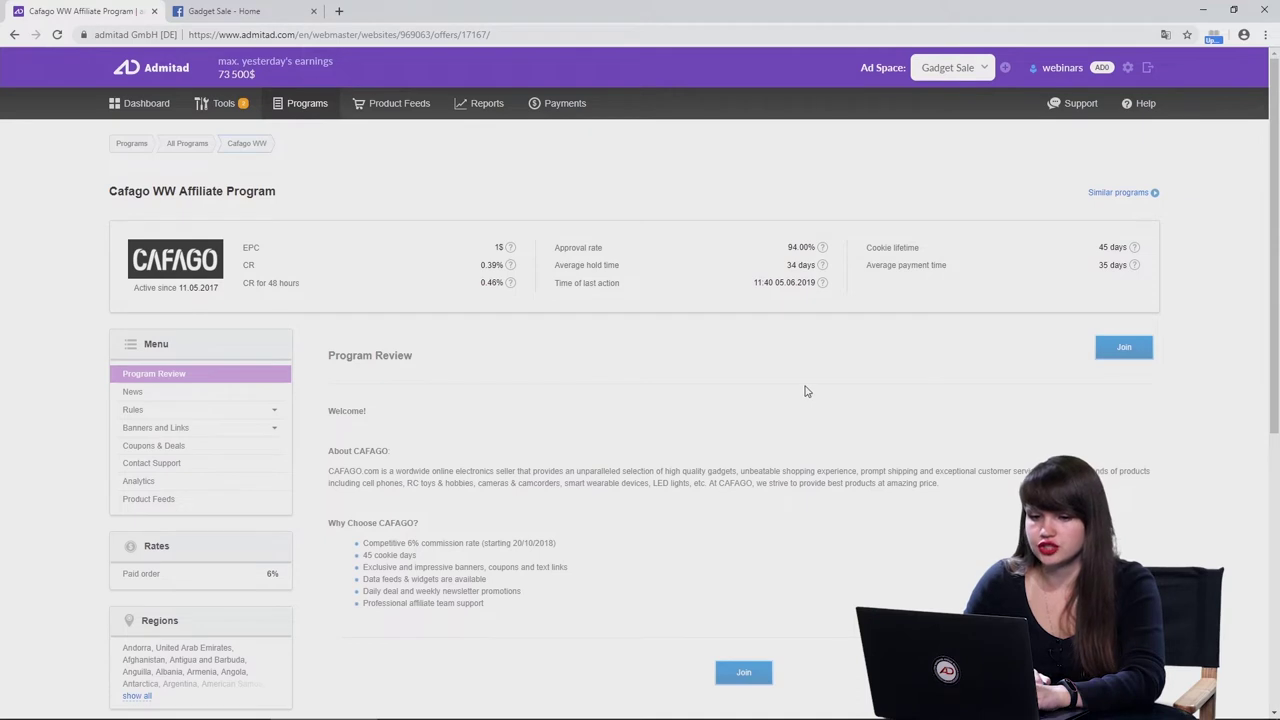
scroll(806, 390, "down", 1)
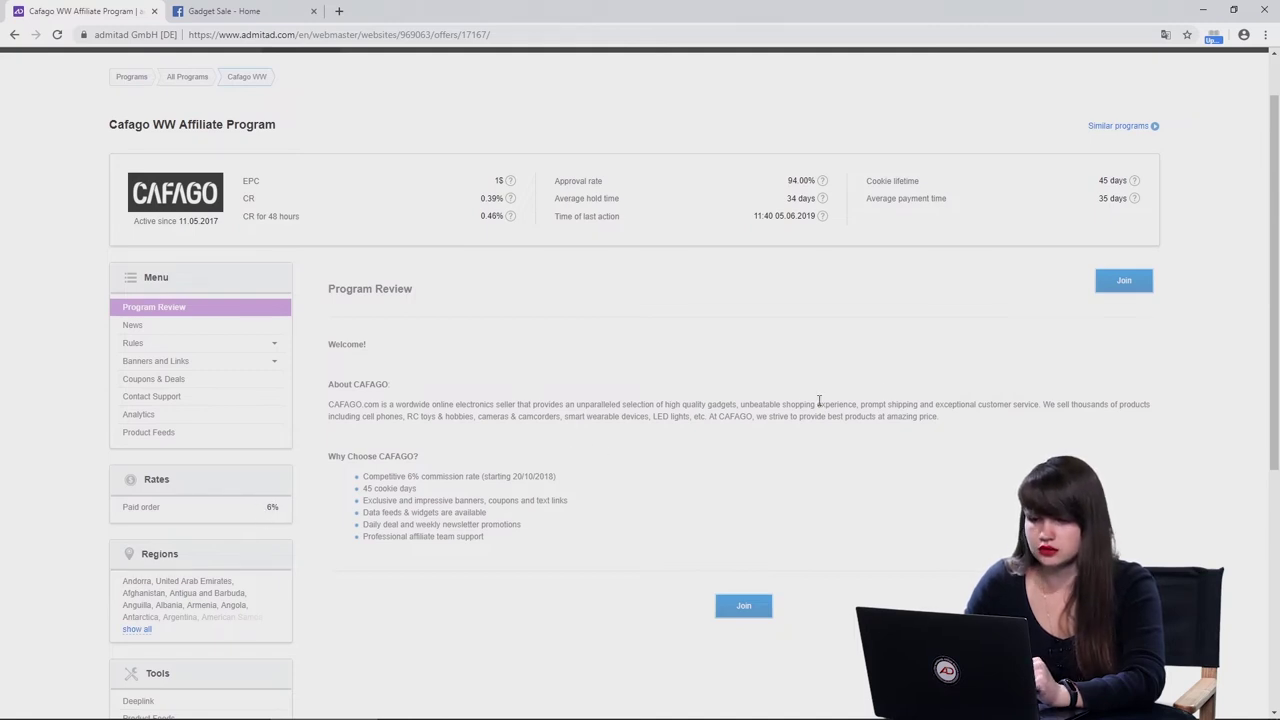
scroll(885, 390, "down", 1)
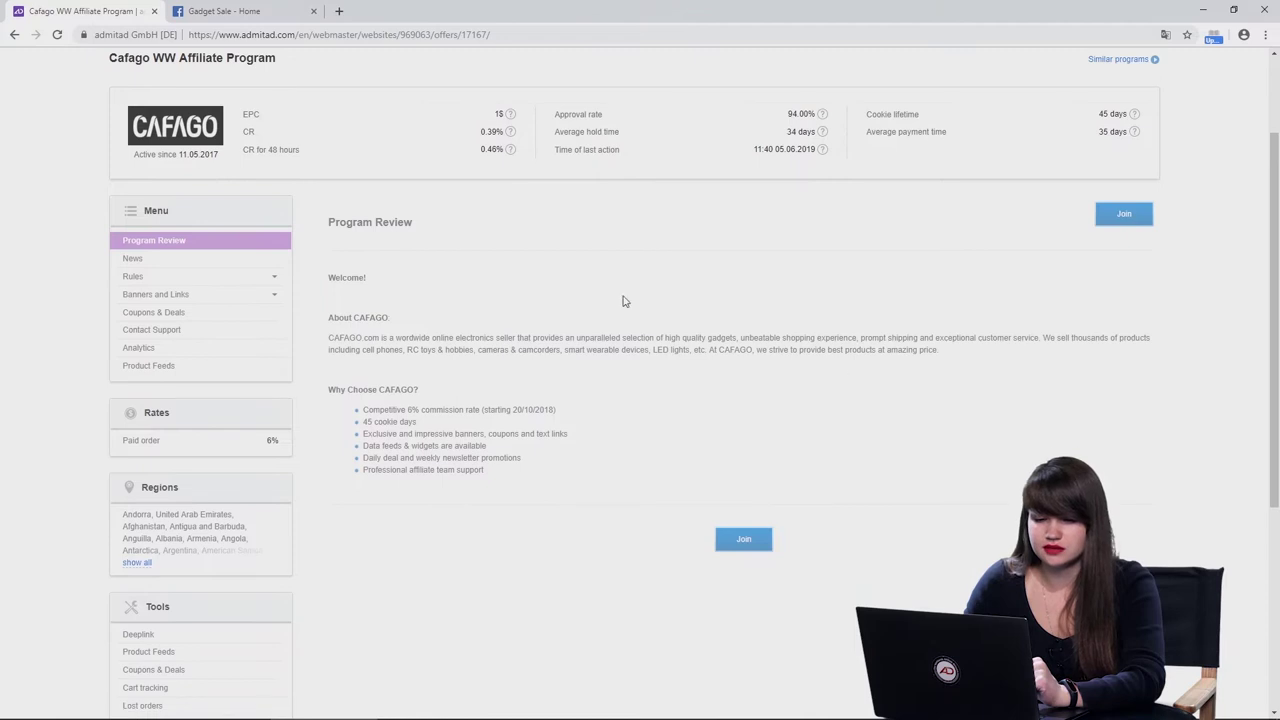
left_click(210, 281)
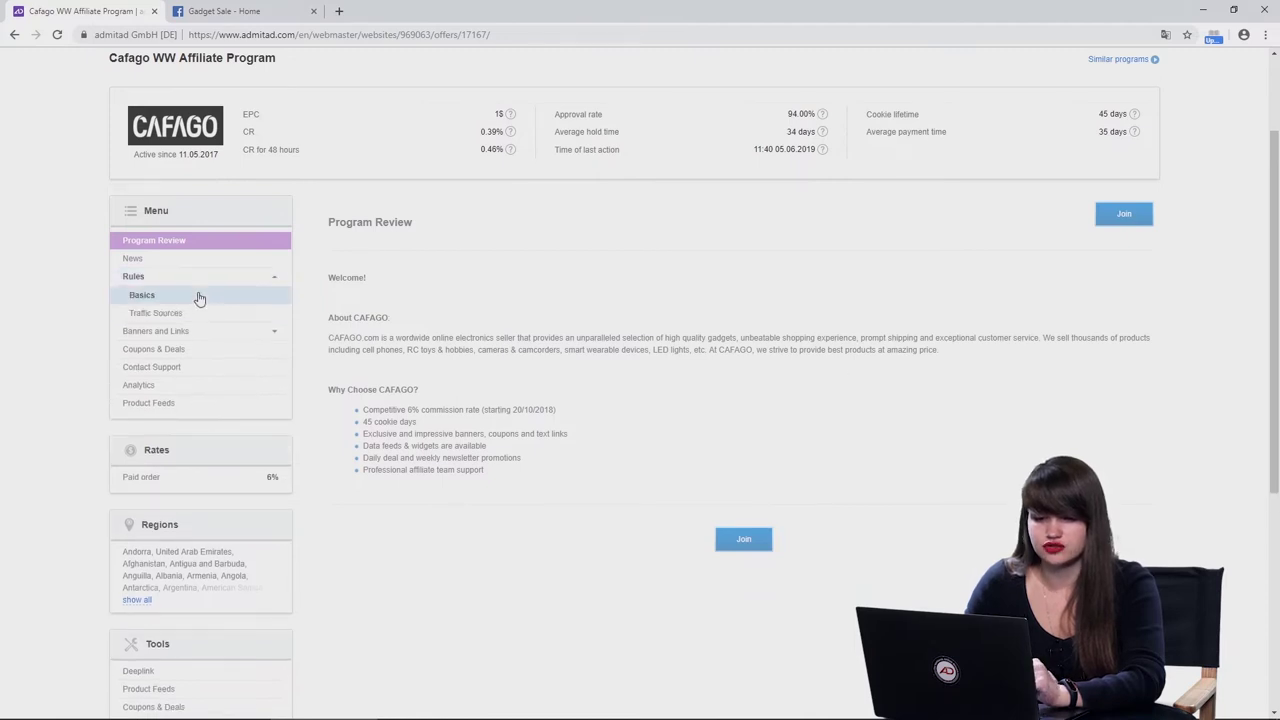
left_click(200, 314)
scroll(943, 362, "down", 5)
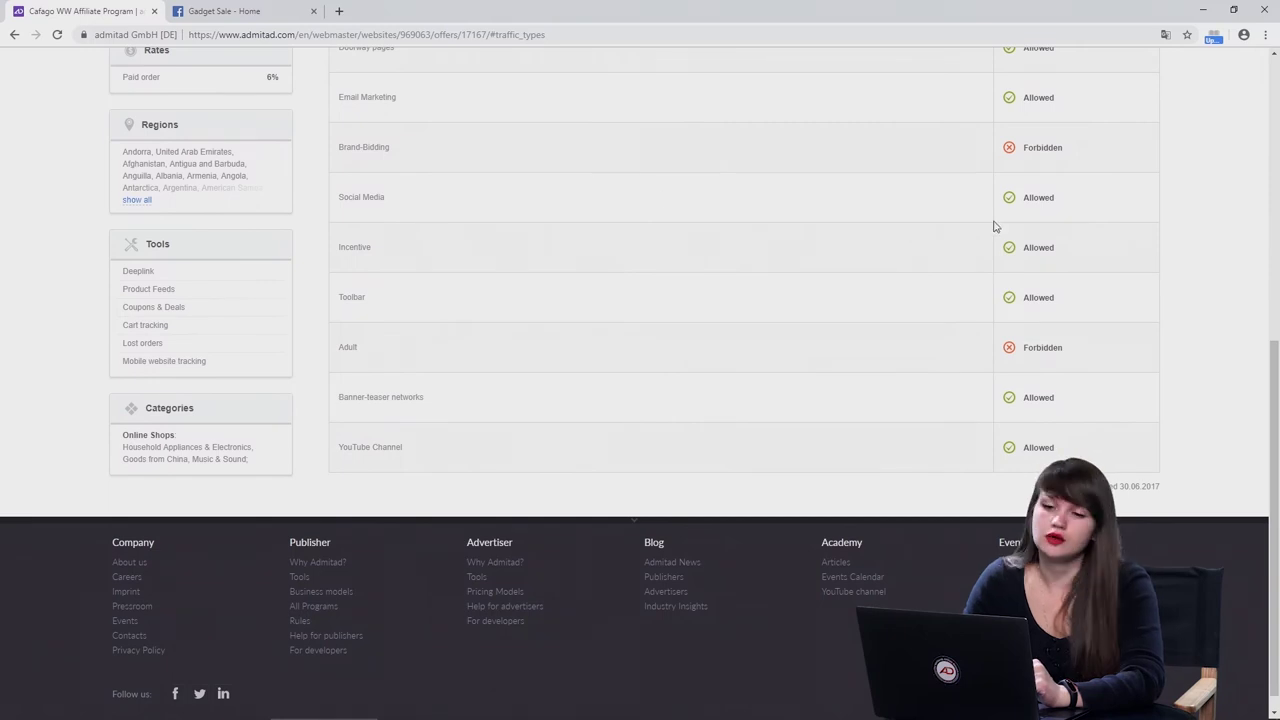
scroll(850, 250, "up", 1)
scroll(847, 249, "up", 5)
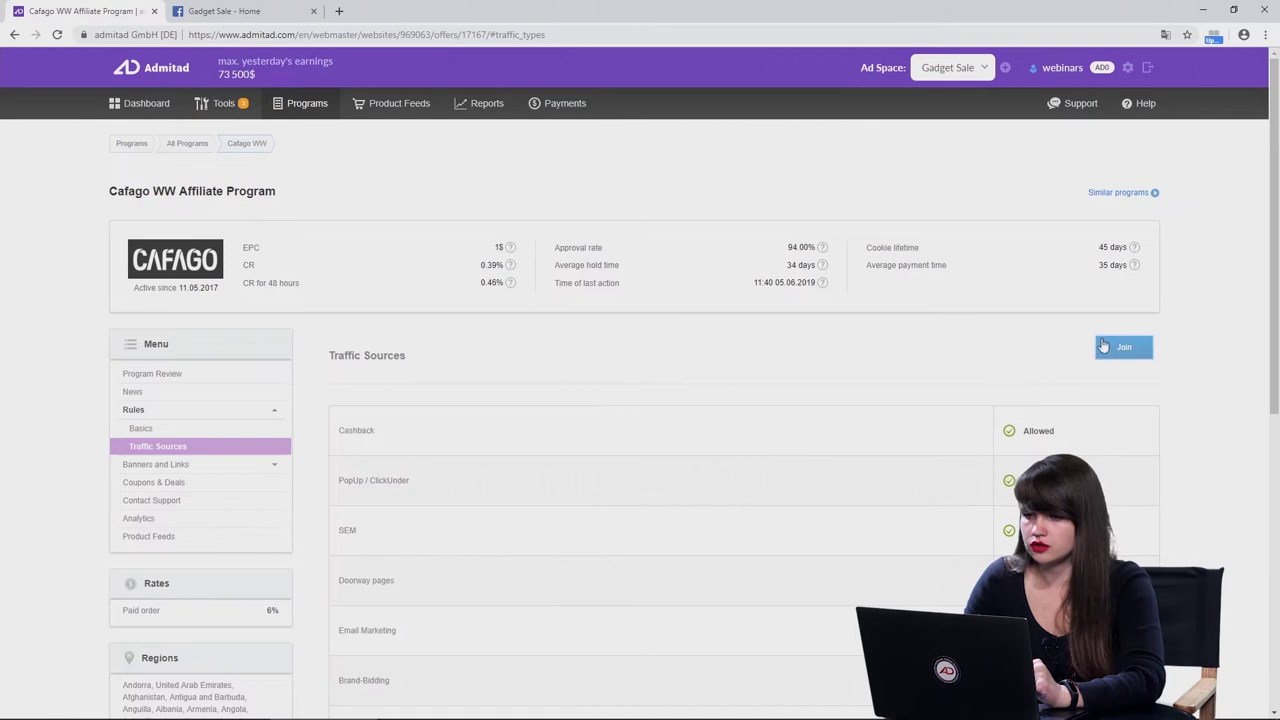
Start an application to join Cafago WW for the Gadget Sale ad space, review the program terms and agree to them.
left_click(1103, 345)
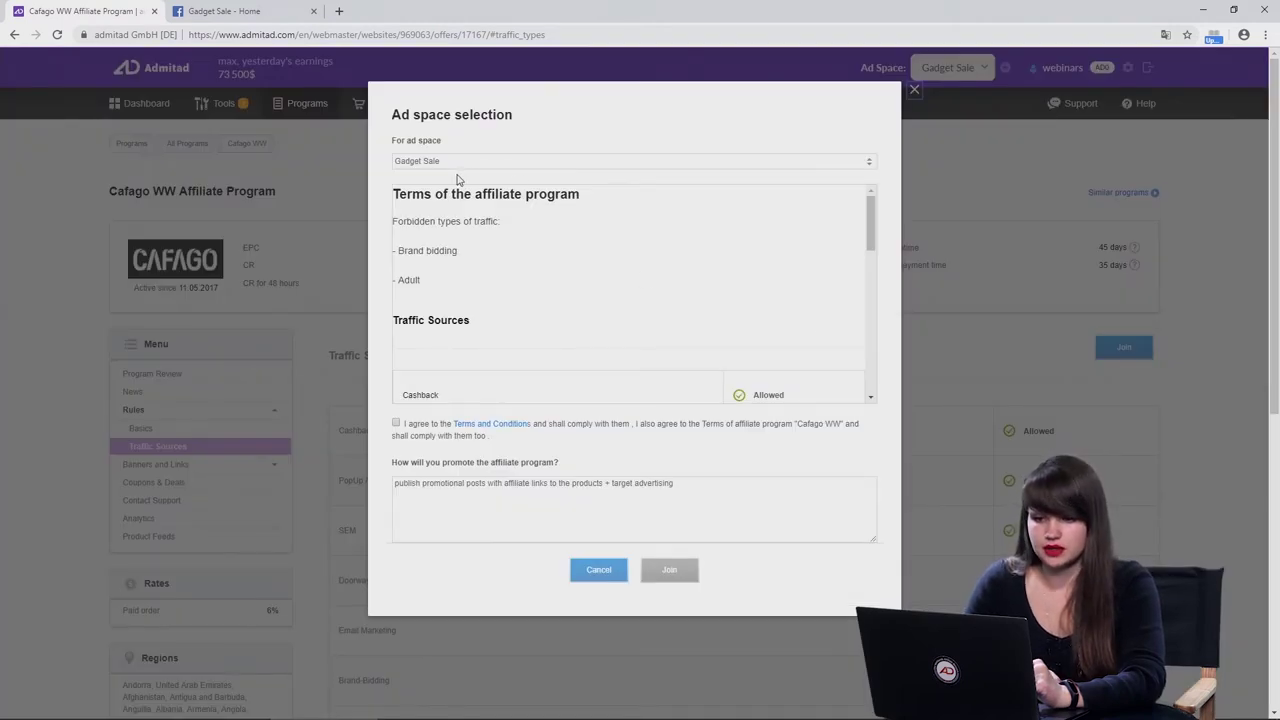
left_click(423, 167)
left_click(424, 171)
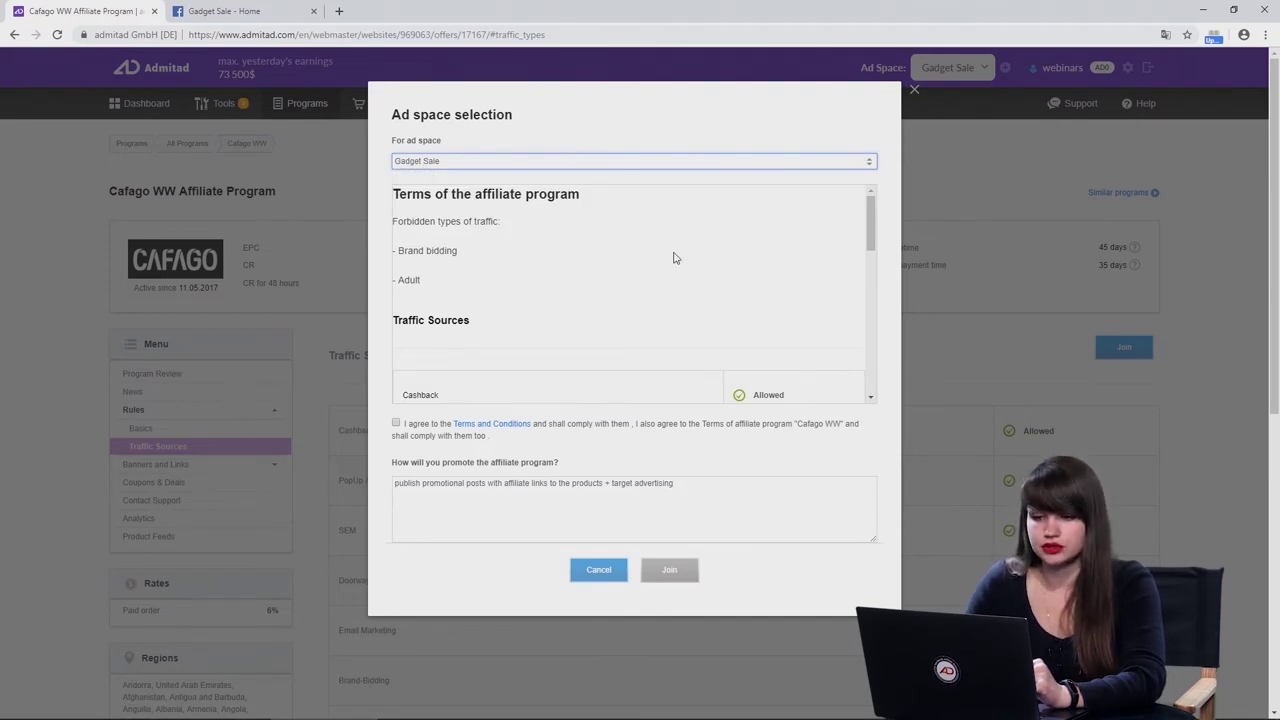
scroll(672, 260, "down", 1)
scroll(672, 260, "down", 2)
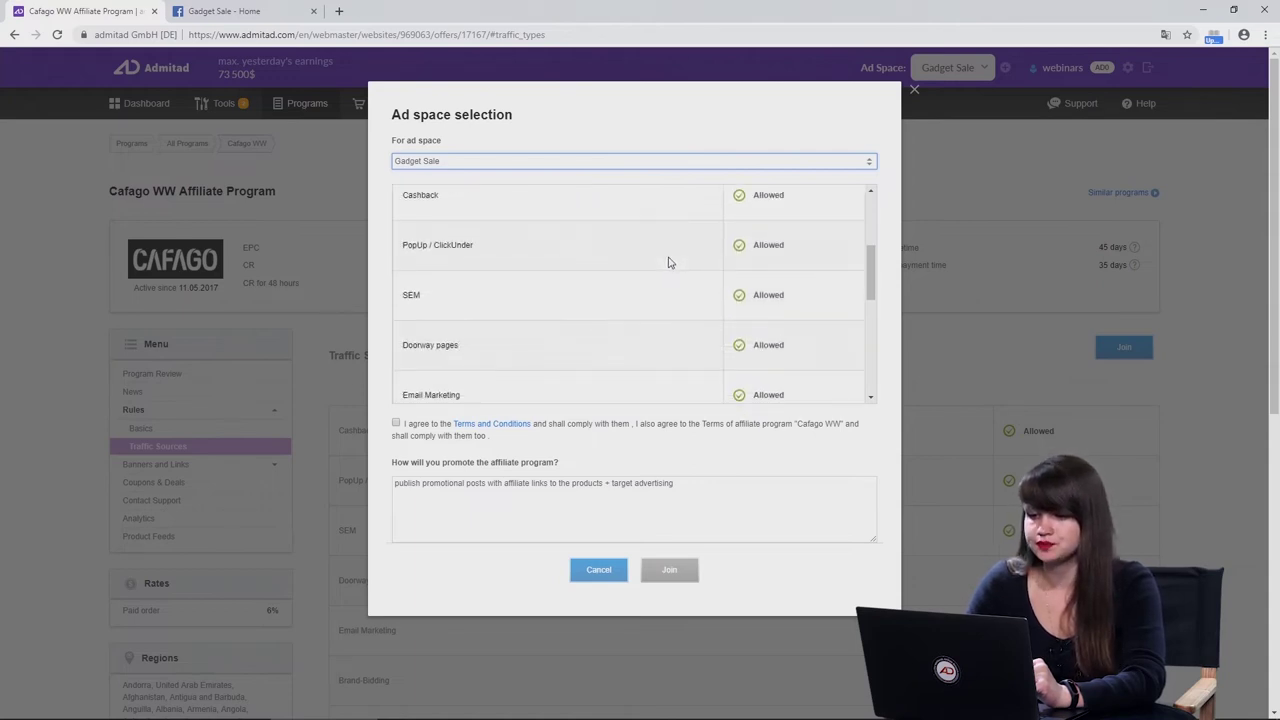
scroll(669, 262, "down", 7)
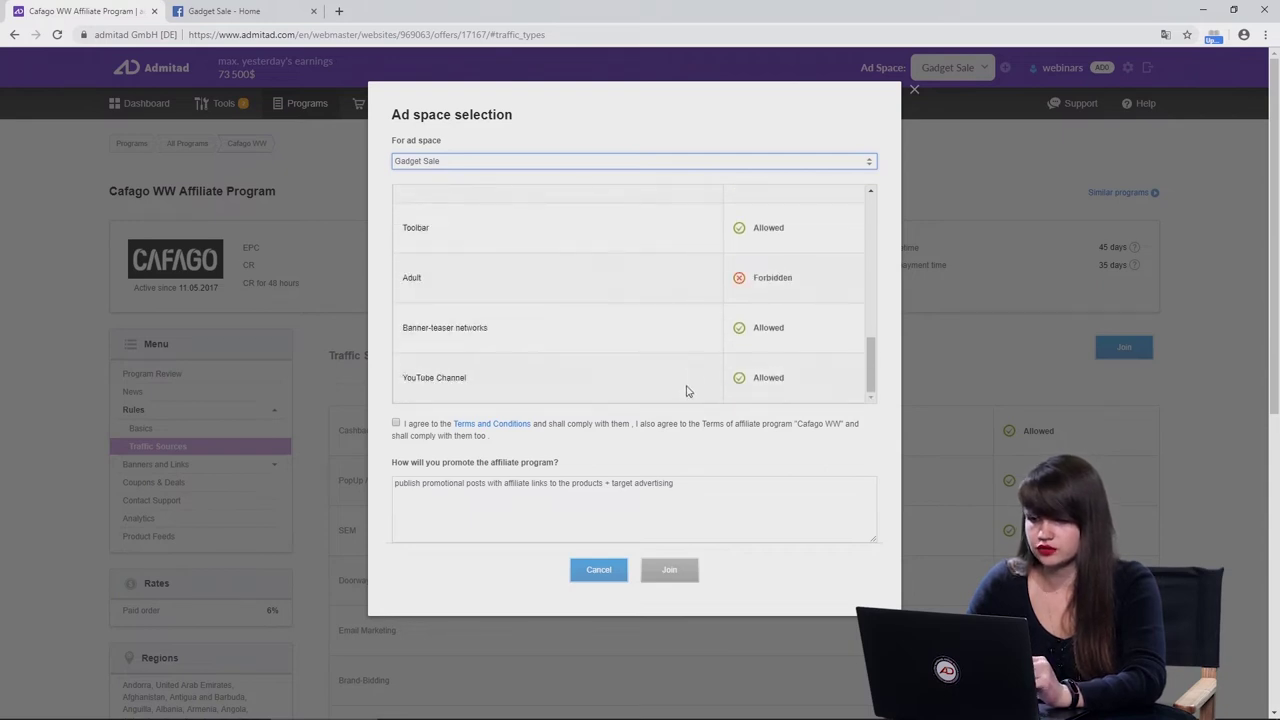
scroll(686, 391, "down", 1)
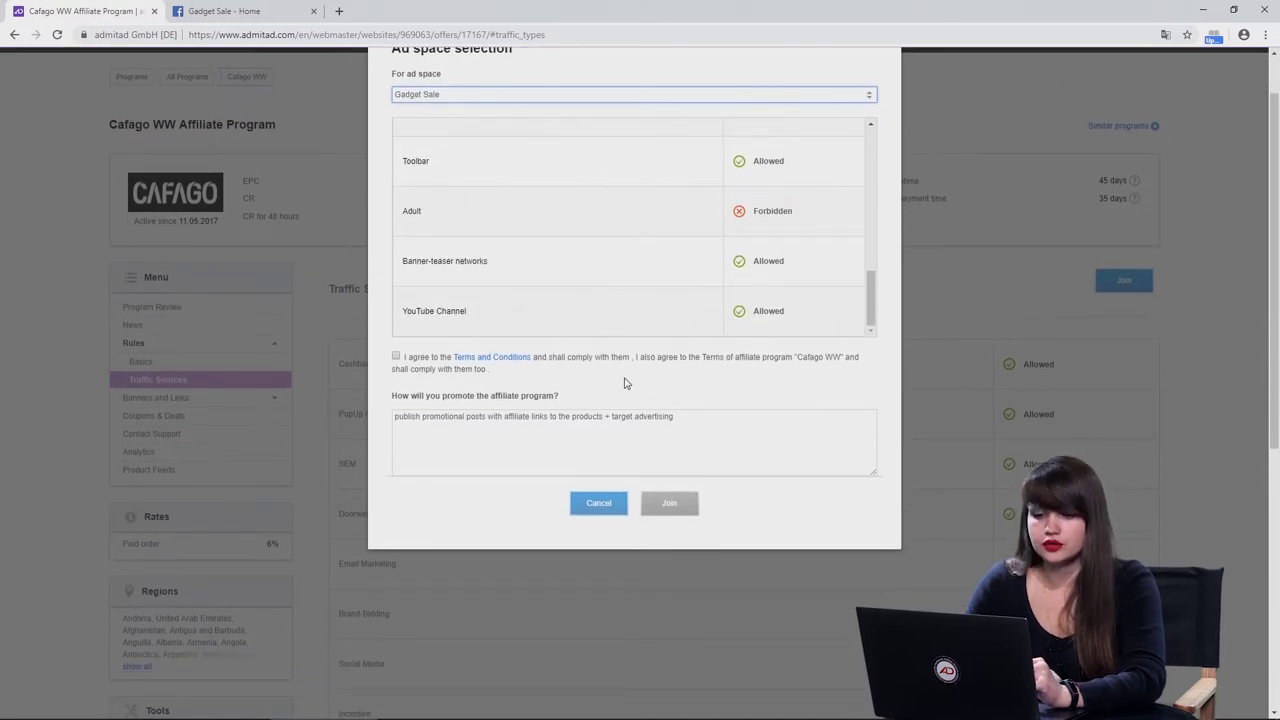
left_click(397, 357)
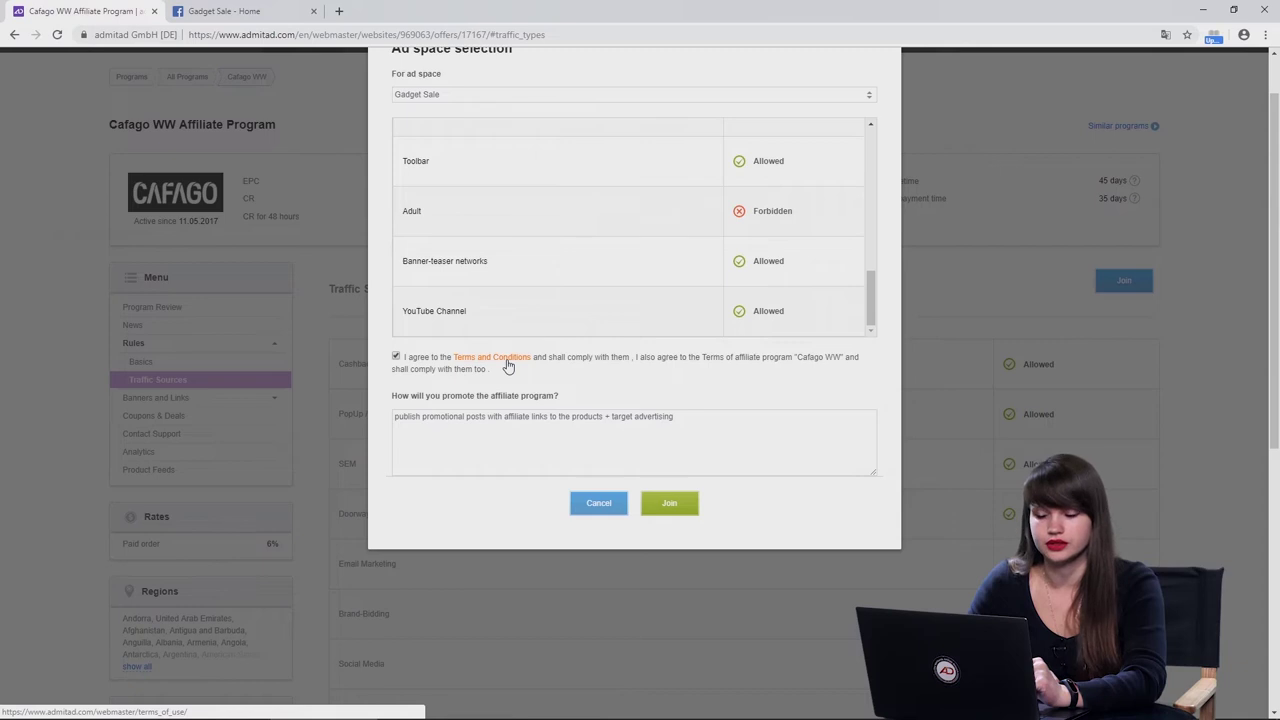
Edit the promotion description to read "I will publish promotional posts with affiliate links to the products on my Facebook page. The Facebook is about gadgets".
scroll(583, 395, "down", 1)
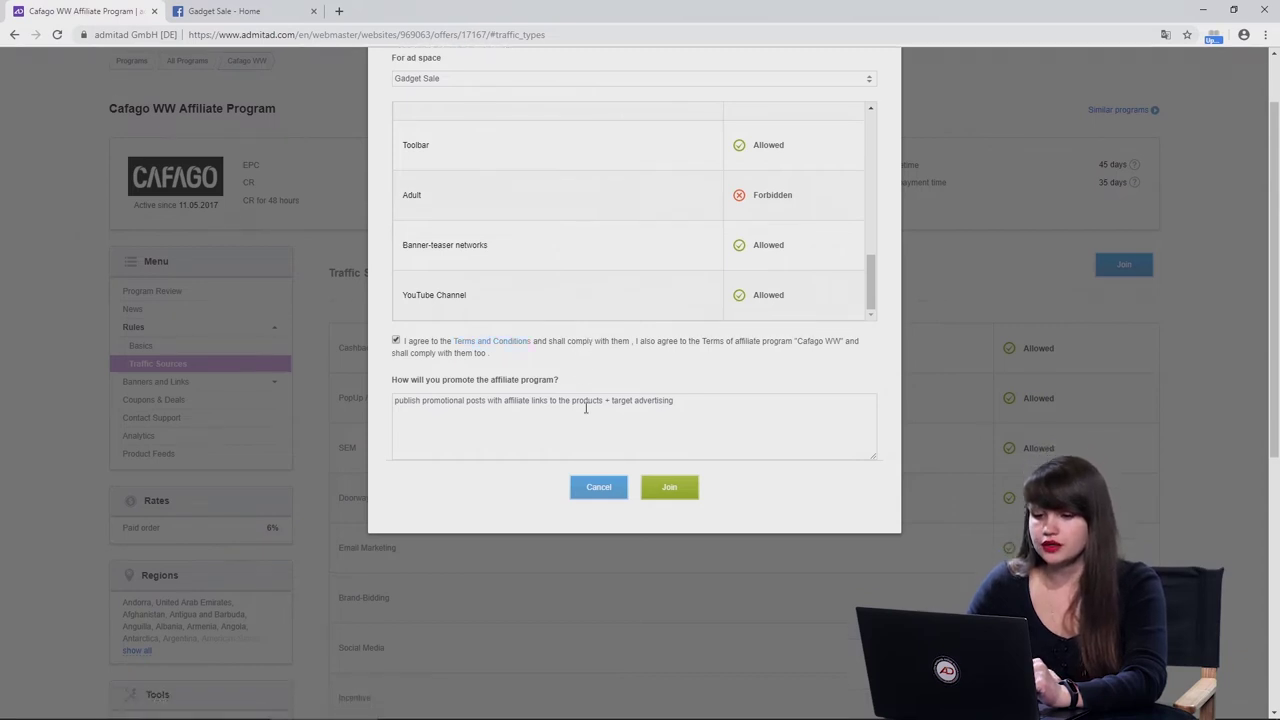
left_click(528, 387)
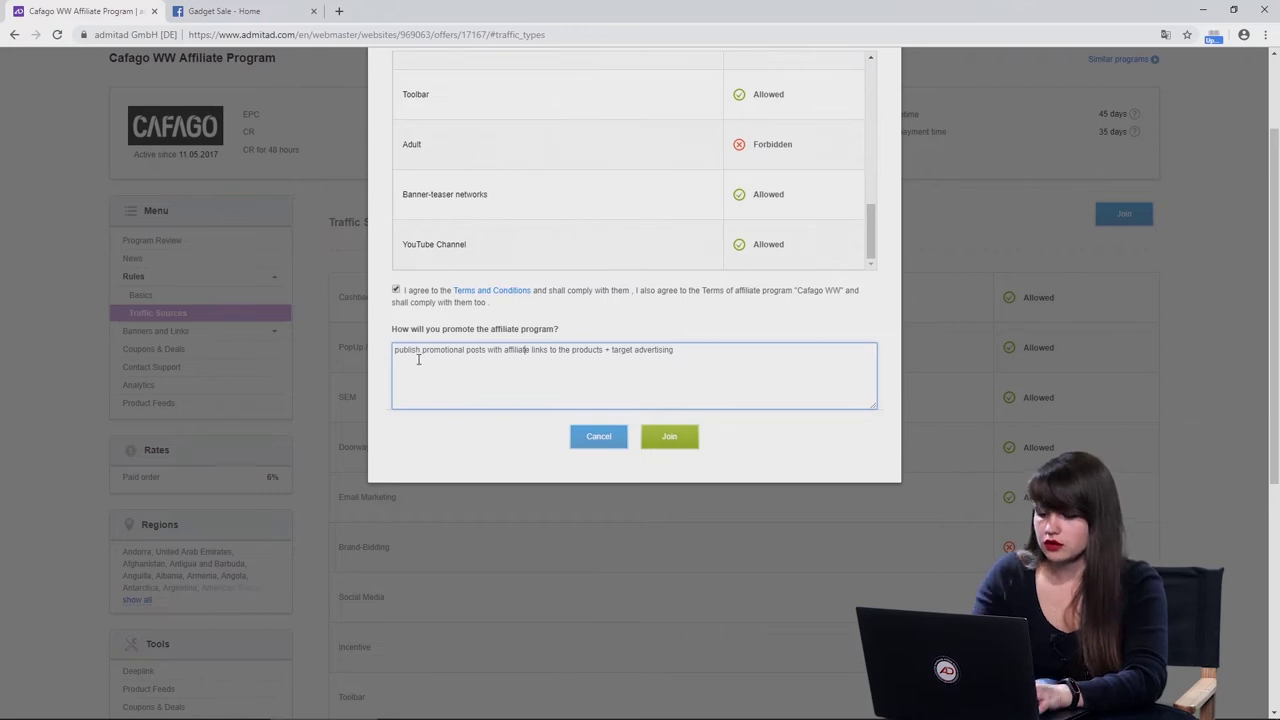
type("I will")
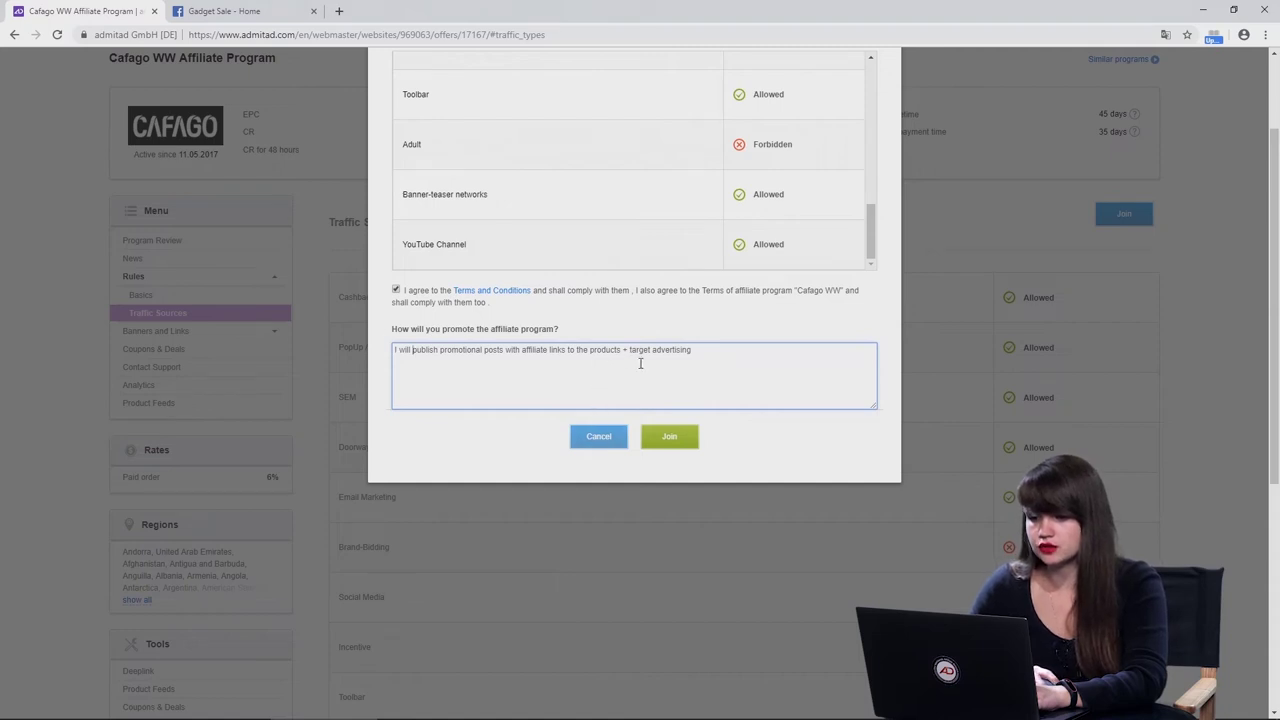
left_click_drag(694, 362, 622, 352)
type("ok")
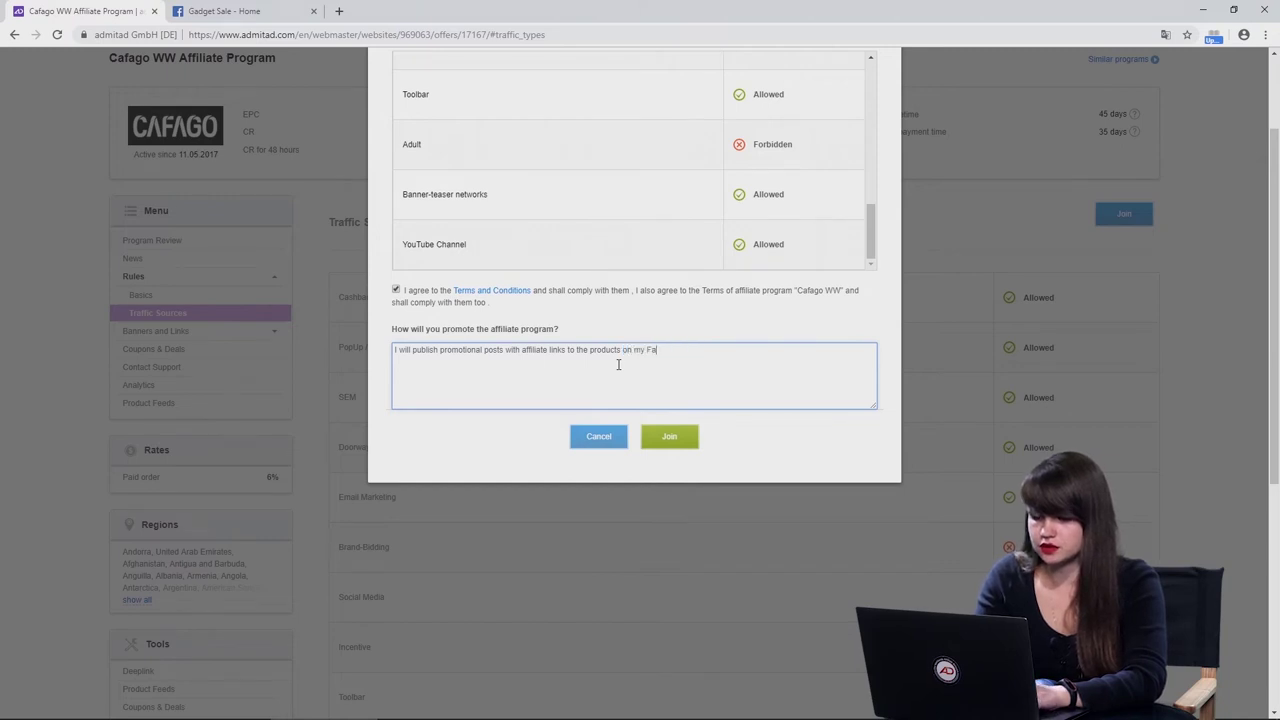
type(" page")
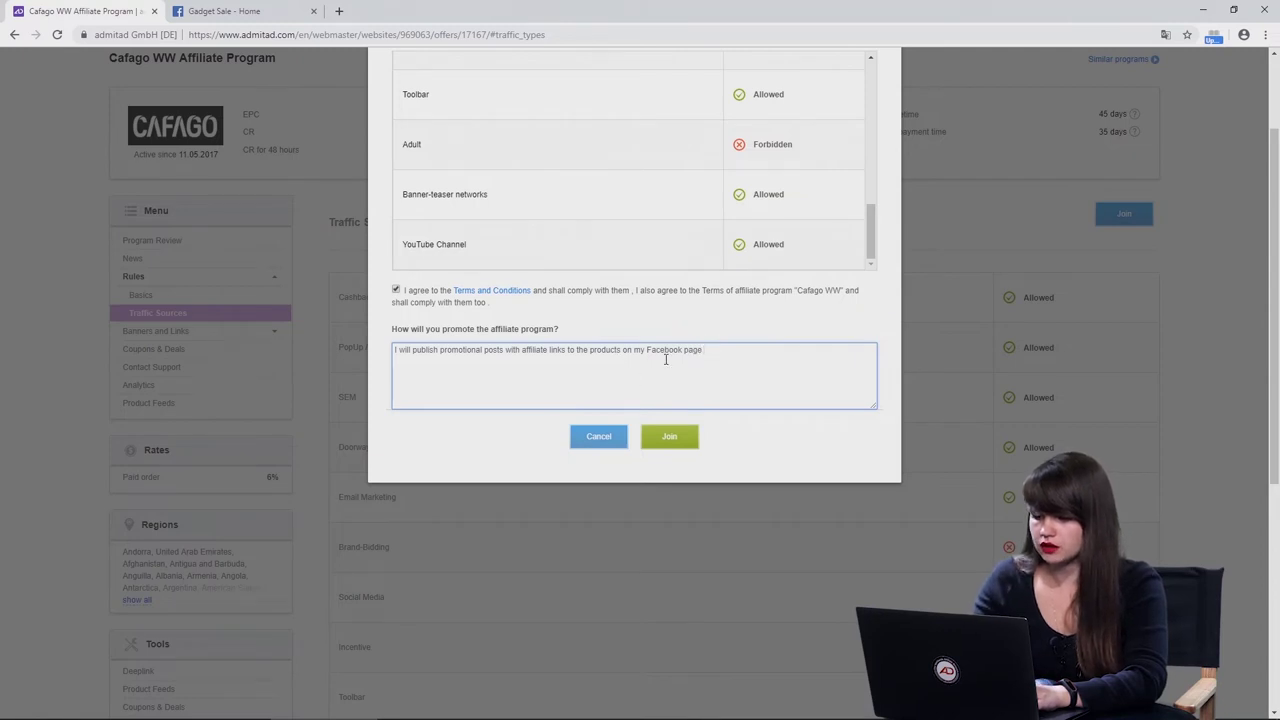
type(". The Facebook us")
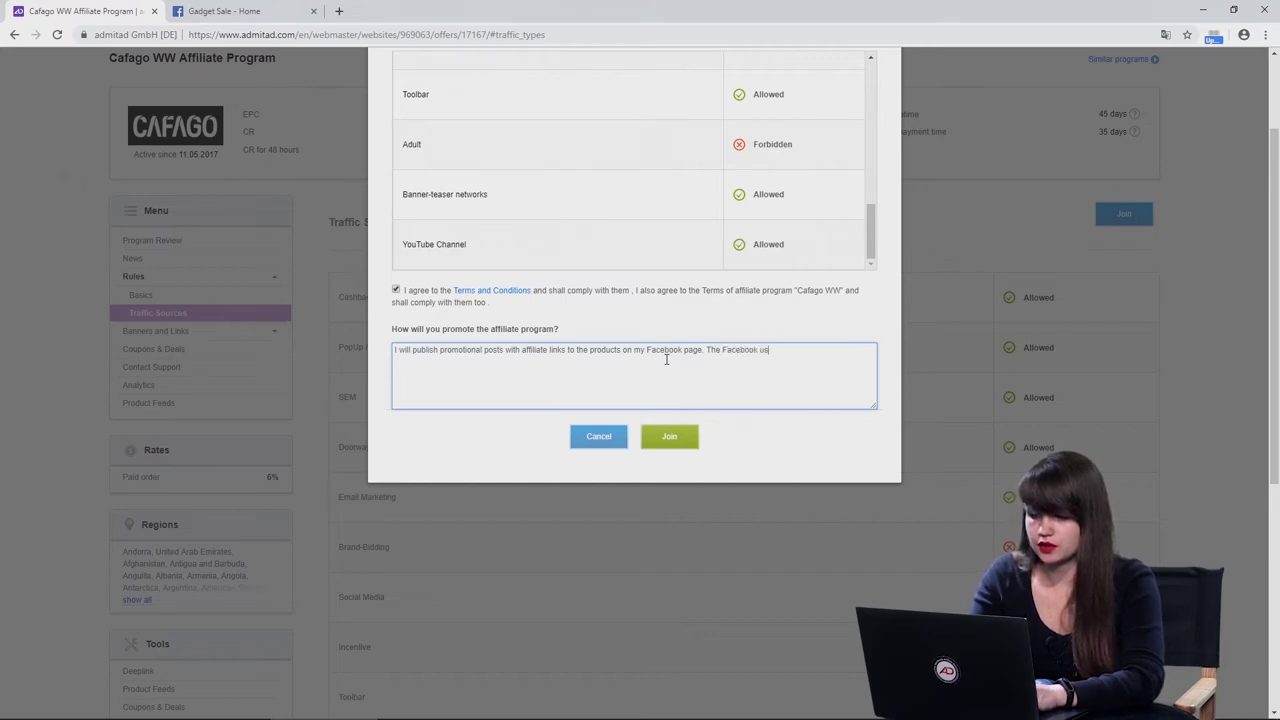
type("abo")
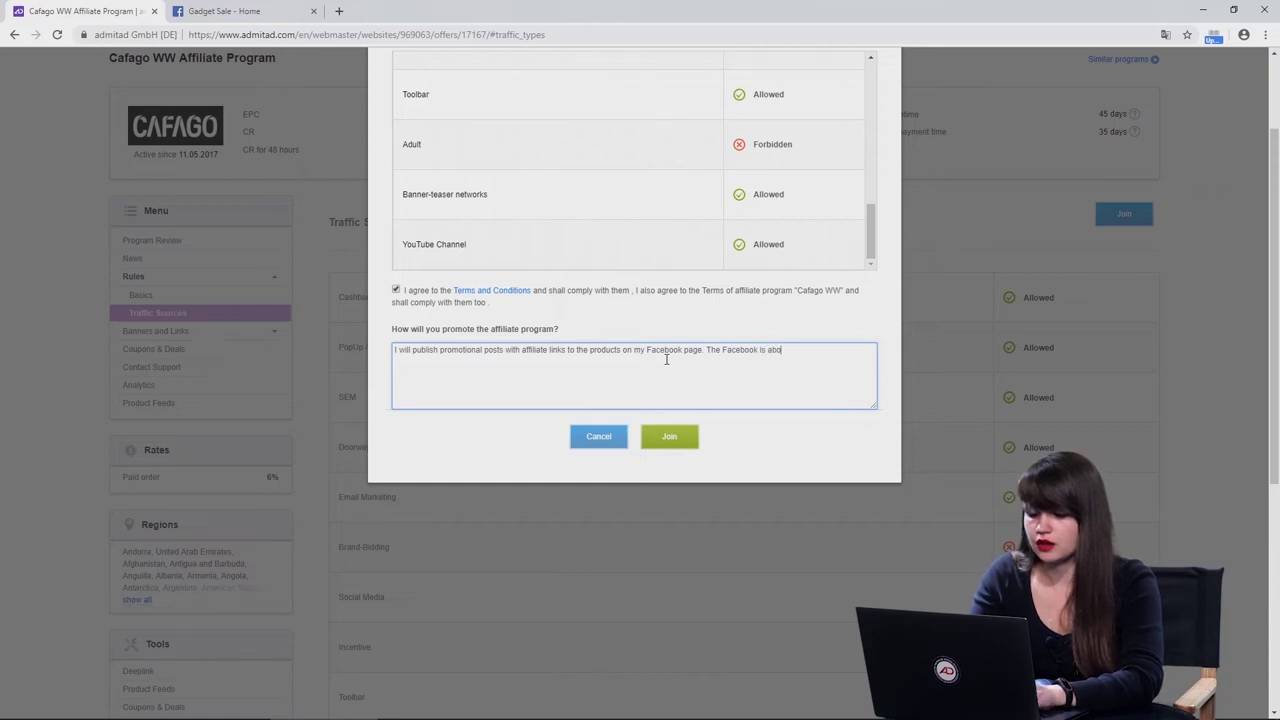
type("ut gadgets")
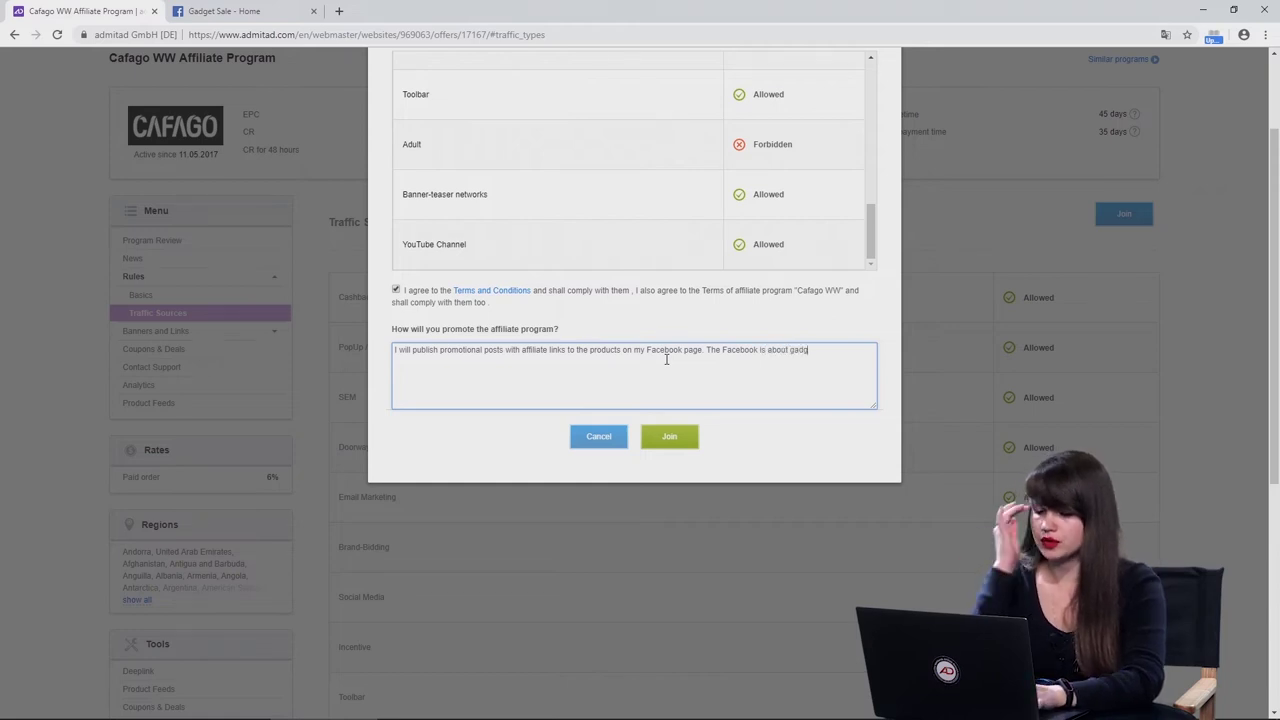
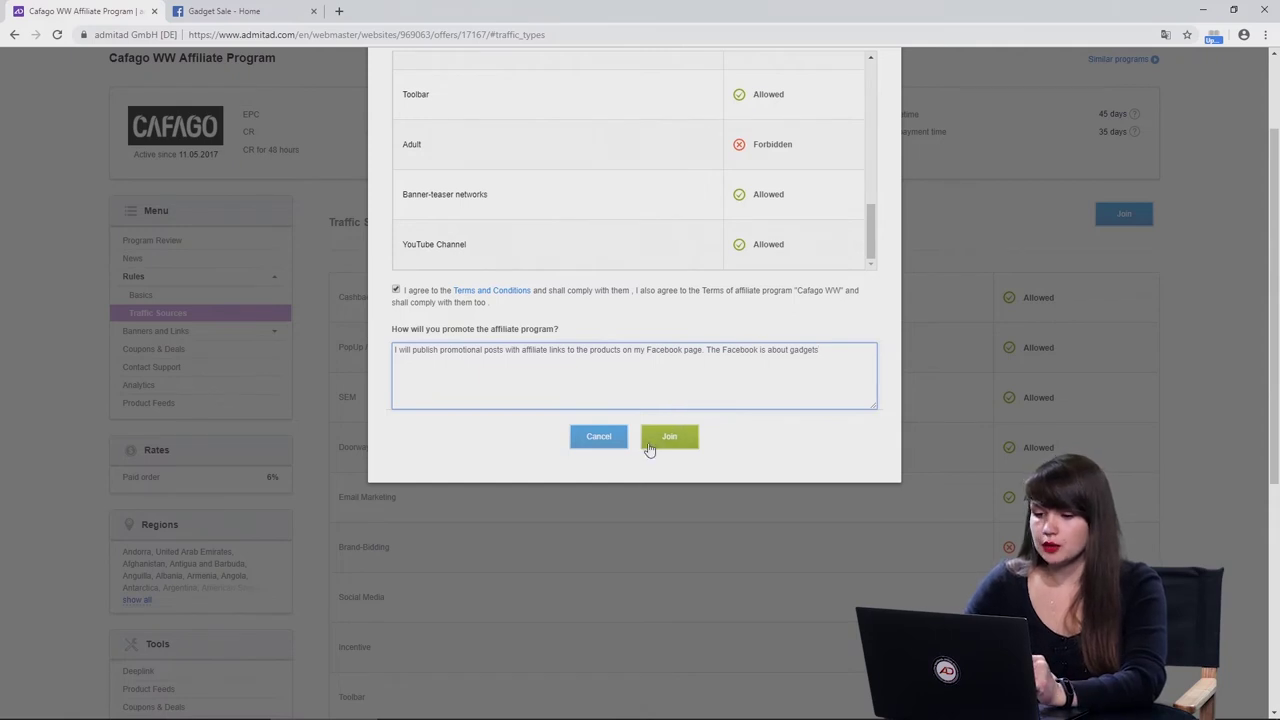
Submit the application to join Cafago WW and look through the program's default affiliate link and banners.
left_click(665, 447)
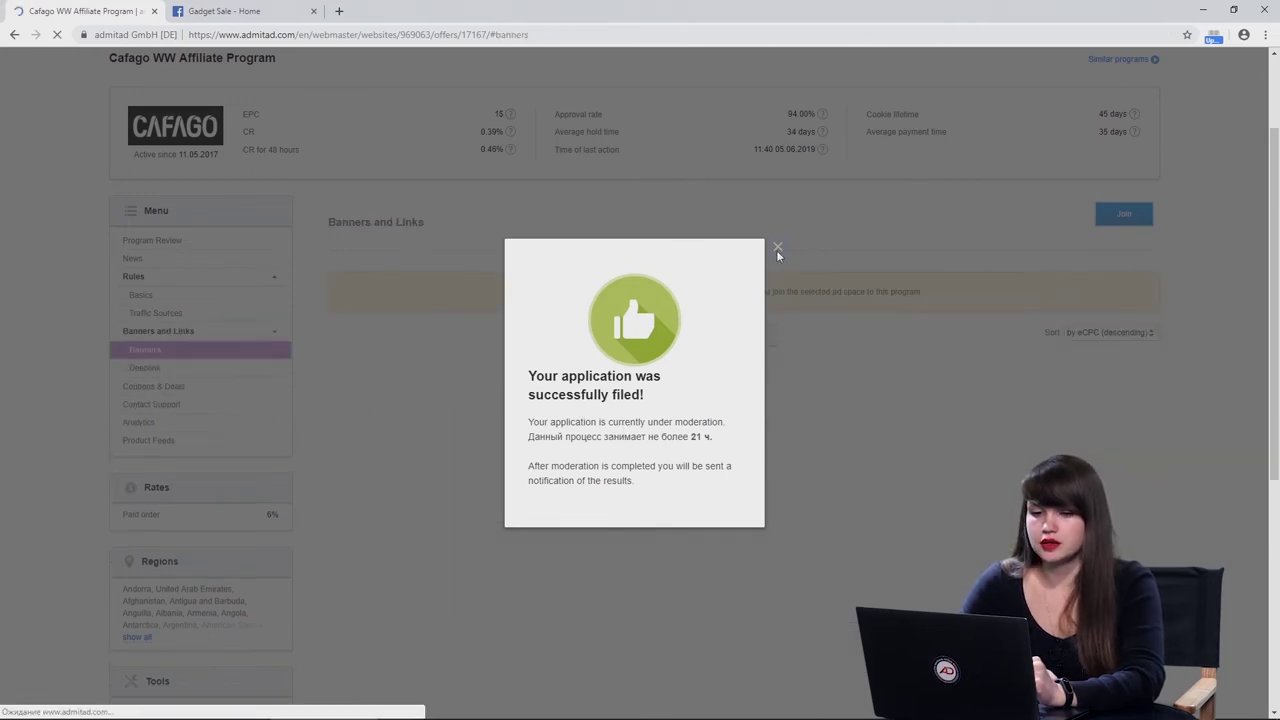
left_click(777, 246)
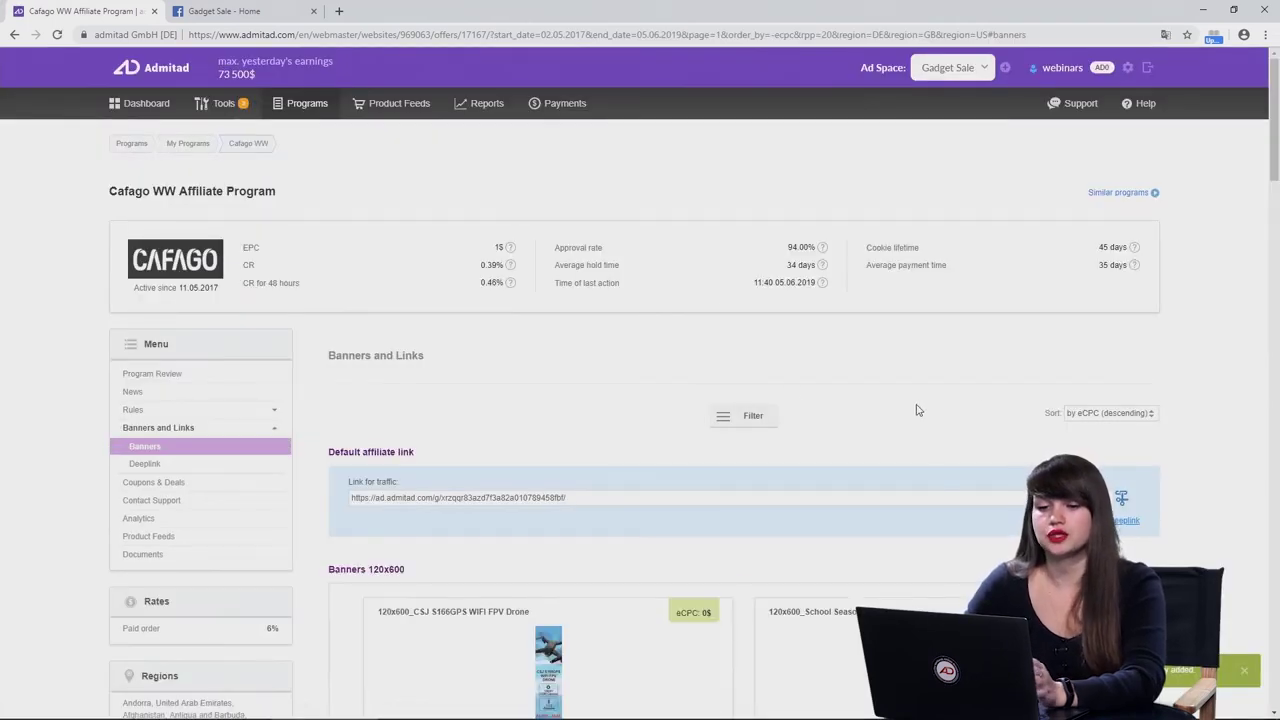
scroll(1108, 449, "down", 1)
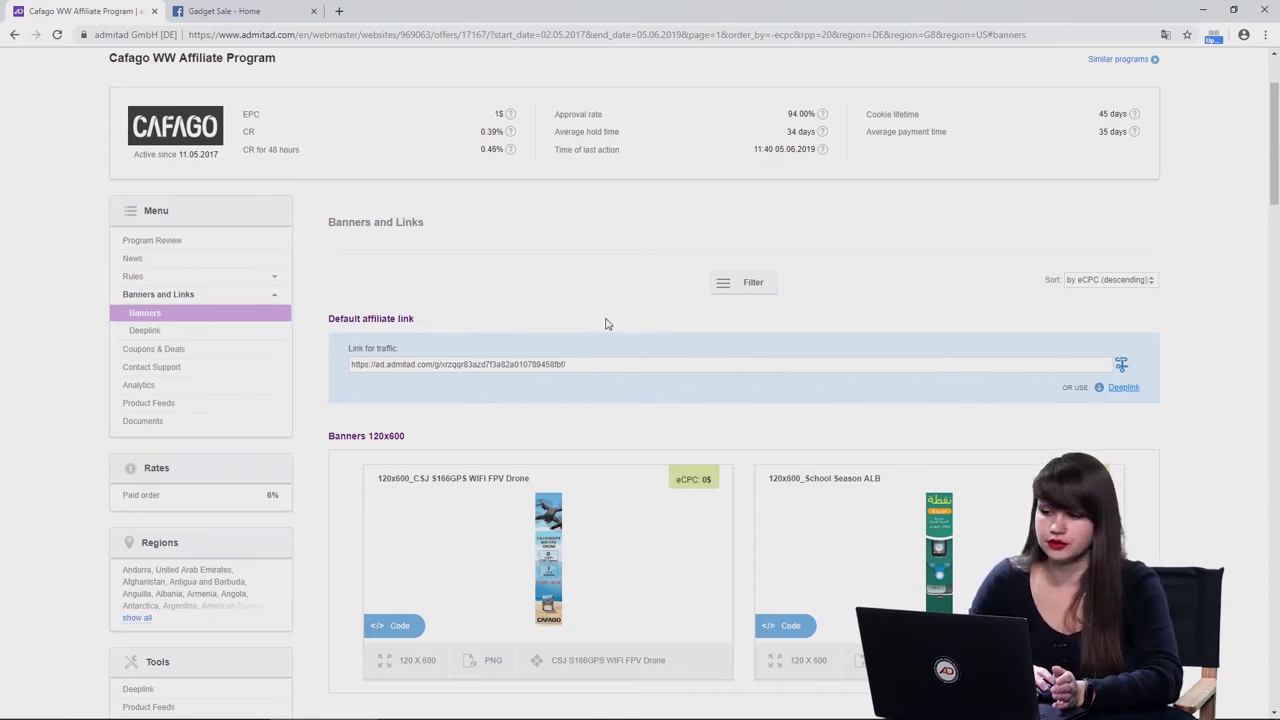
scroll(671, 351, "down", 2)
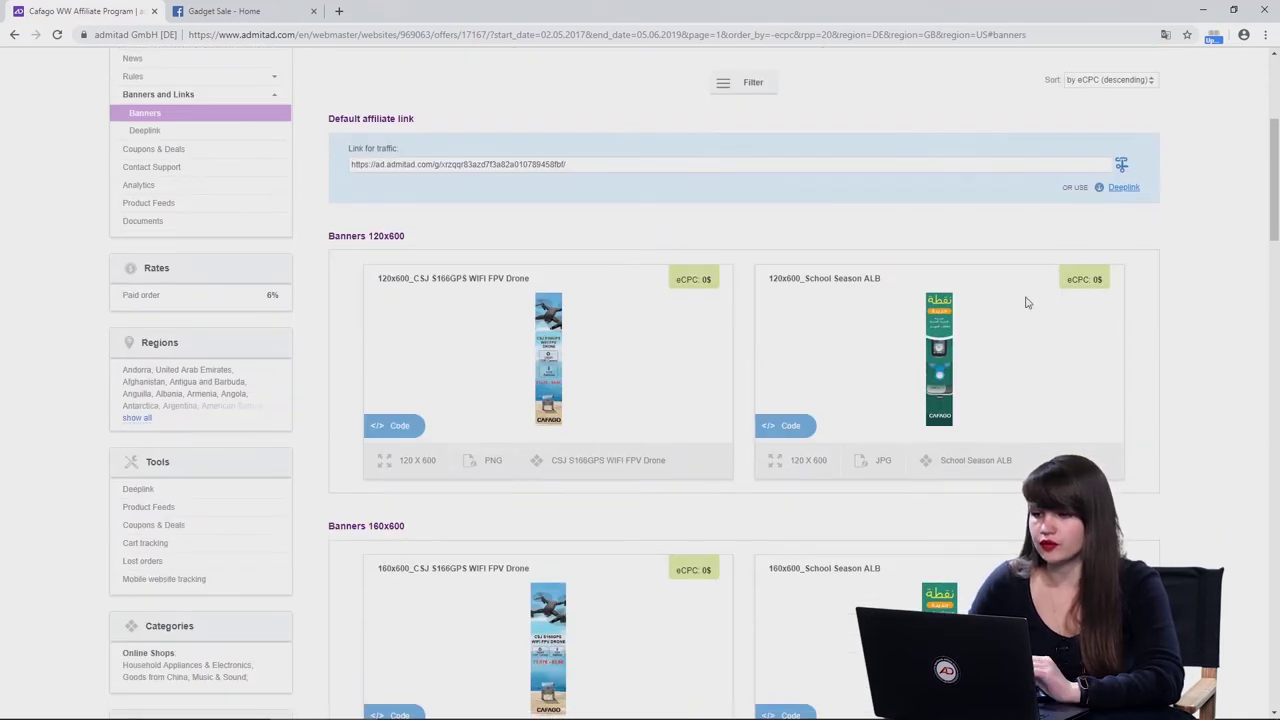
scroll(1224, 311, "up", 2)
scroll(1224, 311, "up", 1)
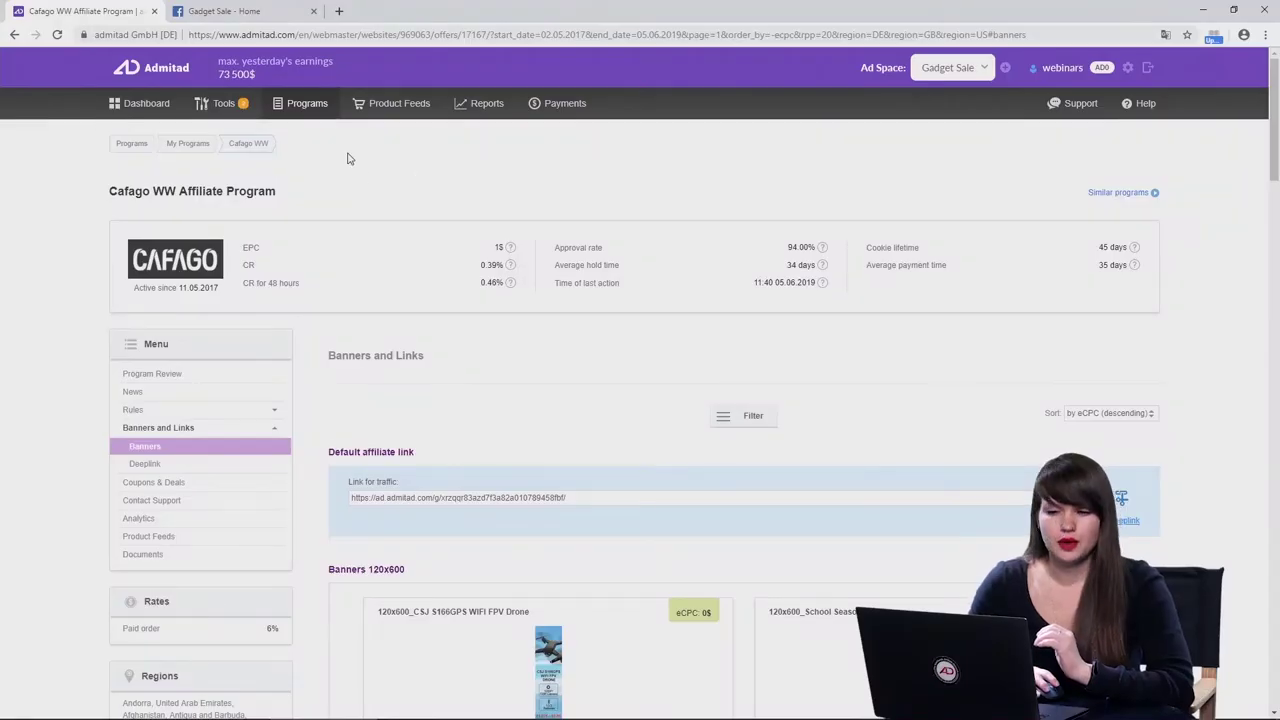
Return to the list of all programs and filter it by sales region United States and action type Sale.
mouse_move(316, 113)
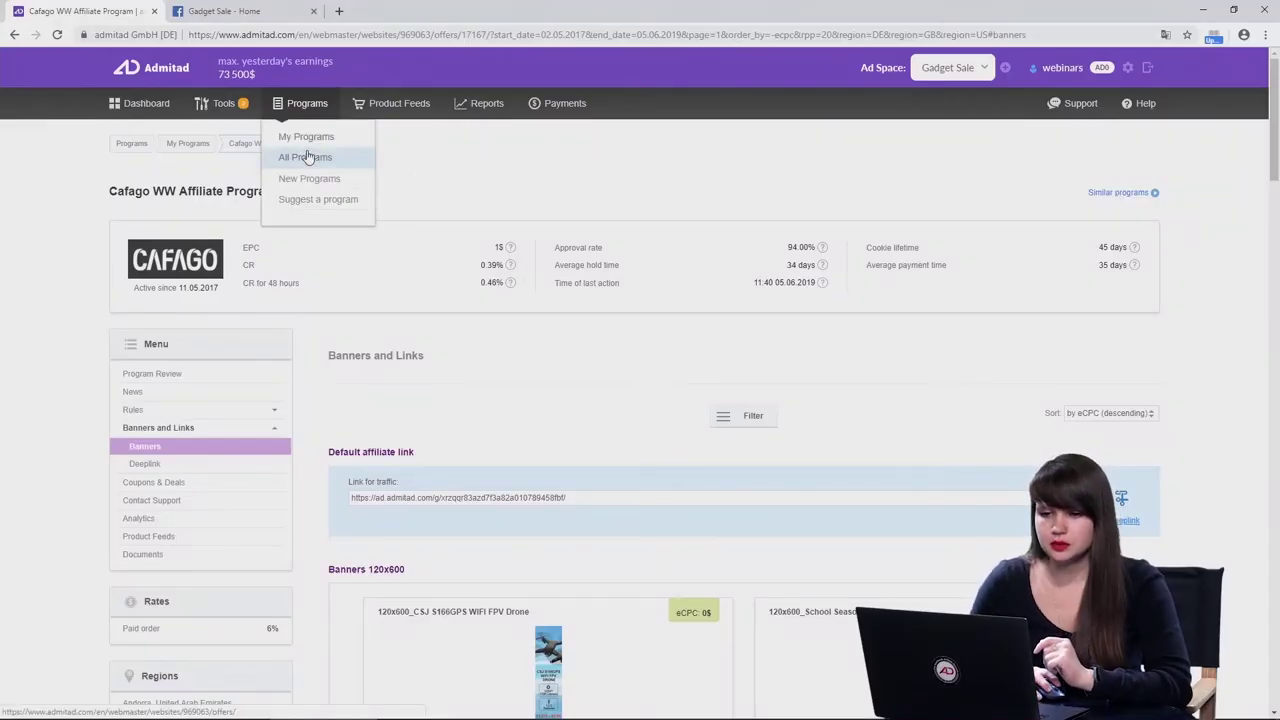
left_click(307, 160)
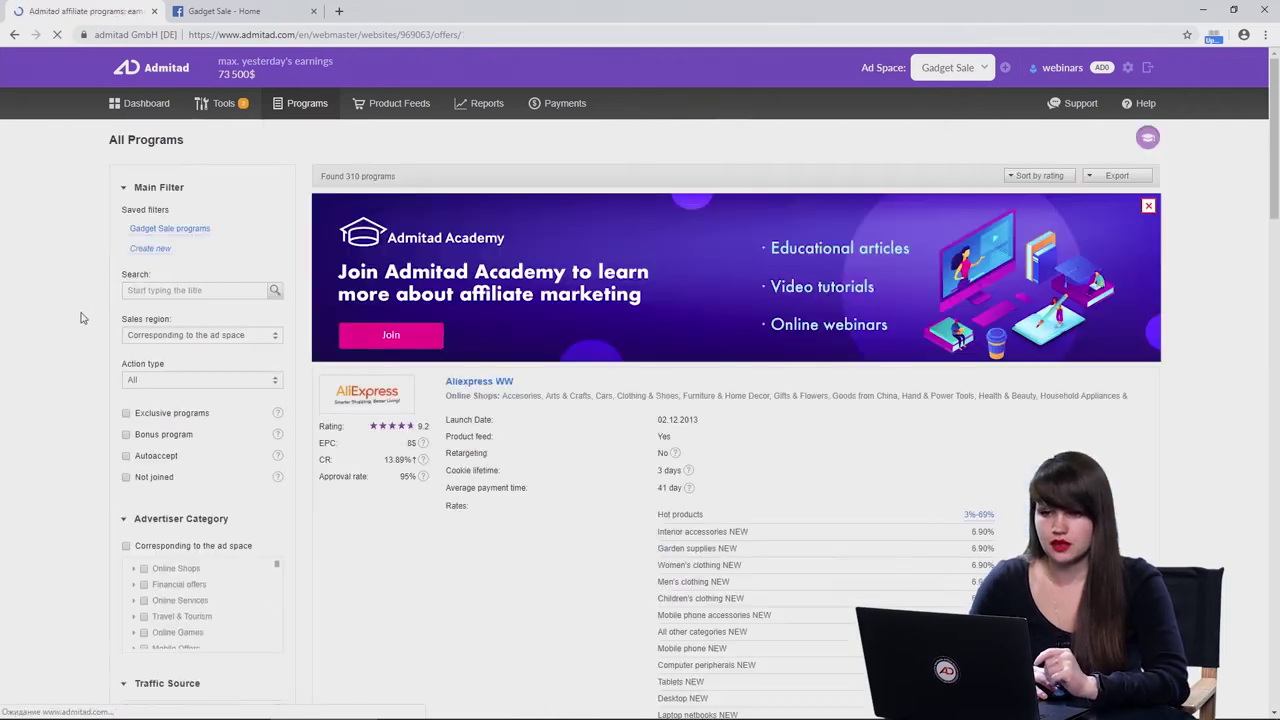
left_click(140, 104)
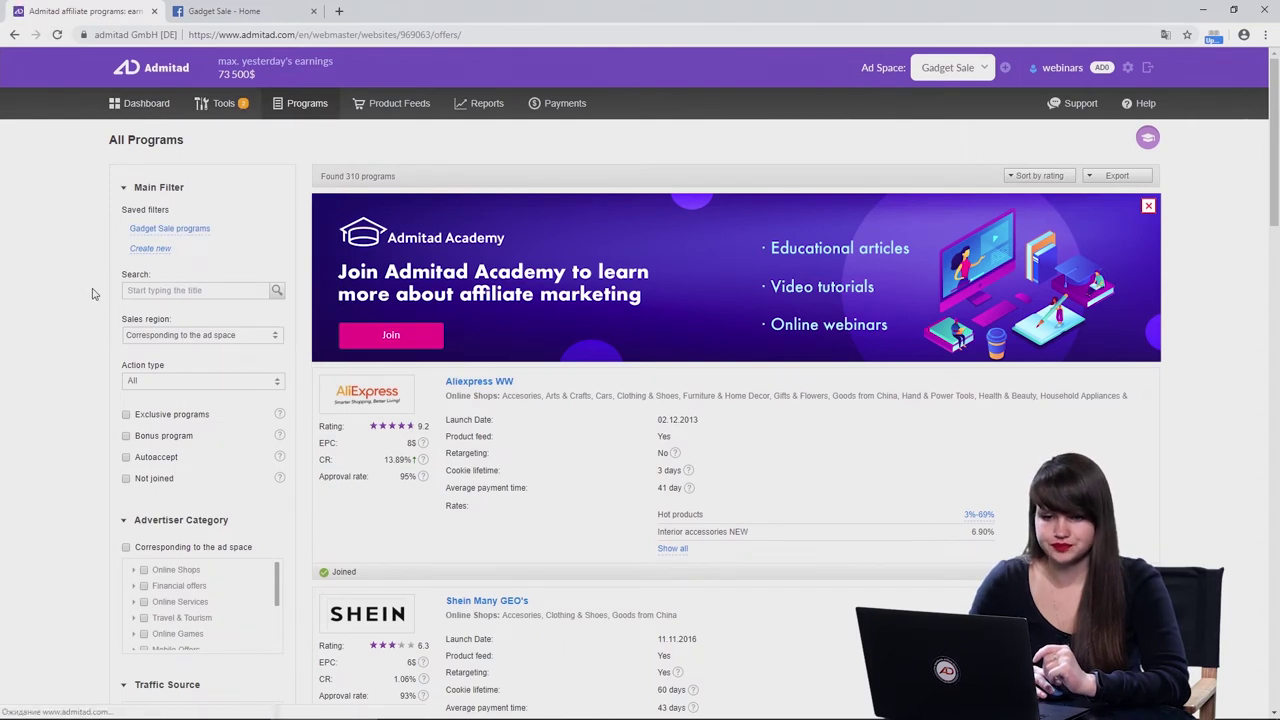
left_click(184, 292)
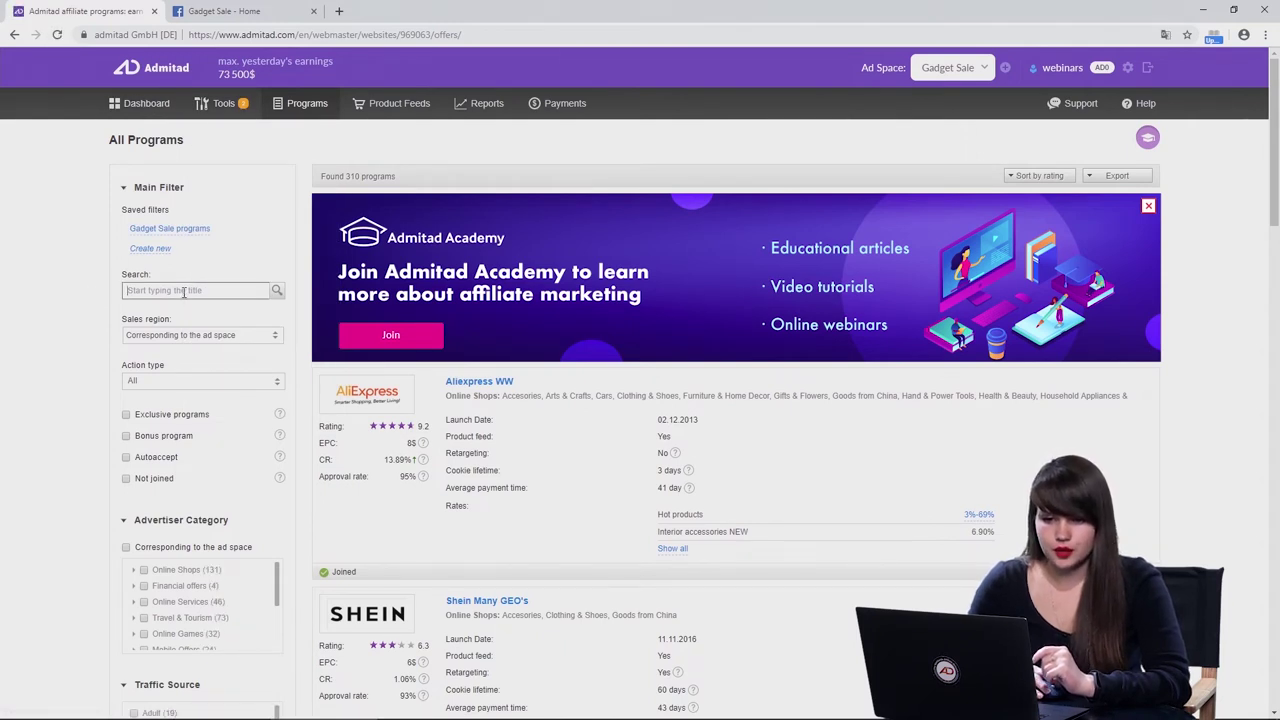
left_click(185, 336)
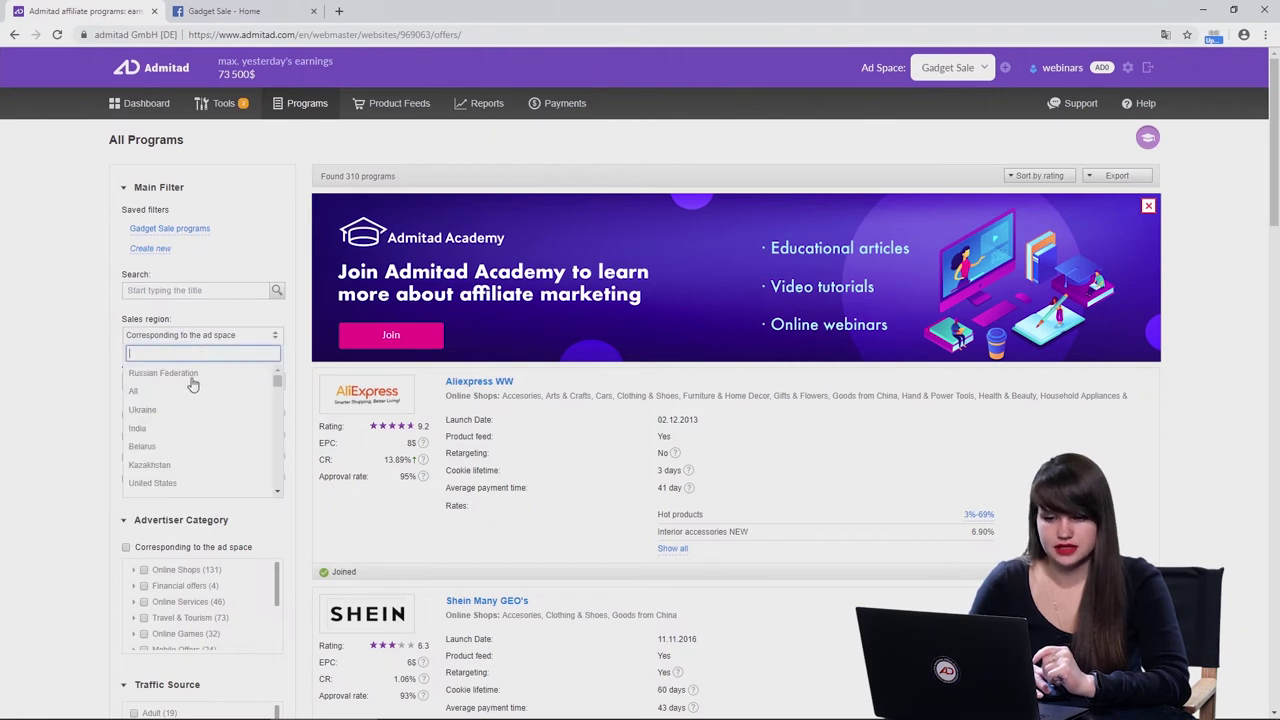
left_click(158, 484)
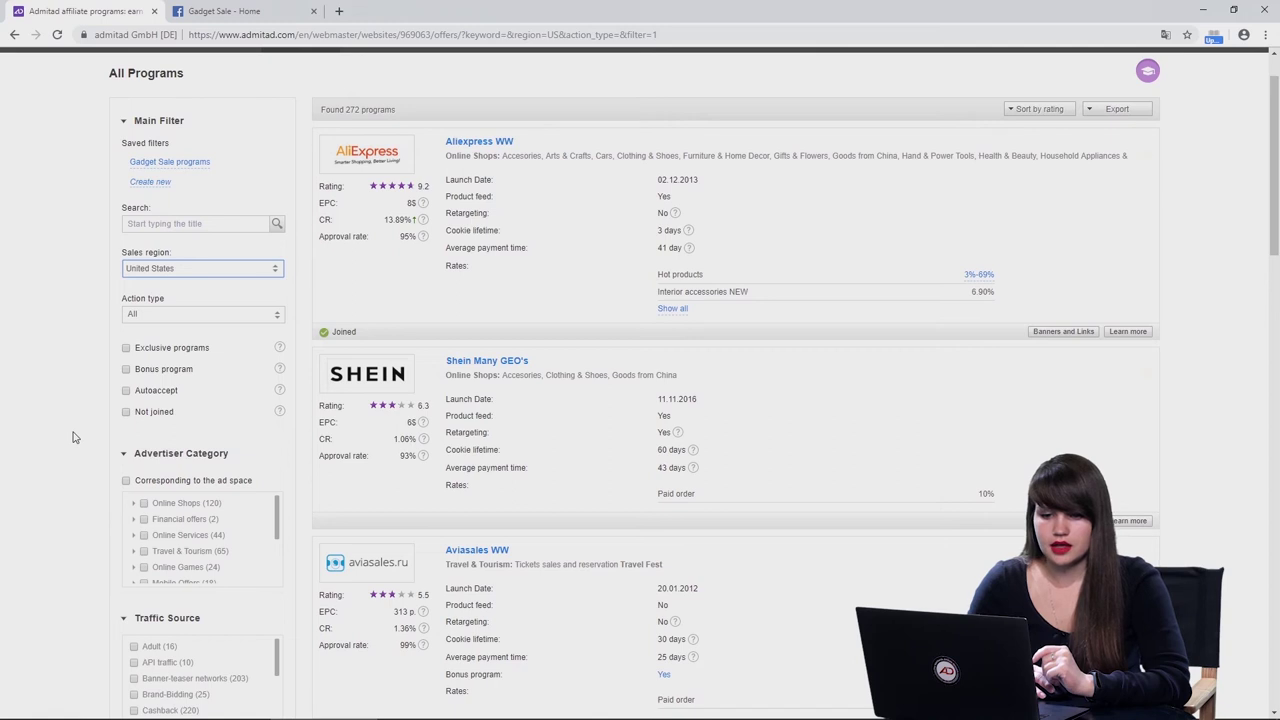
left_click(198, 318)
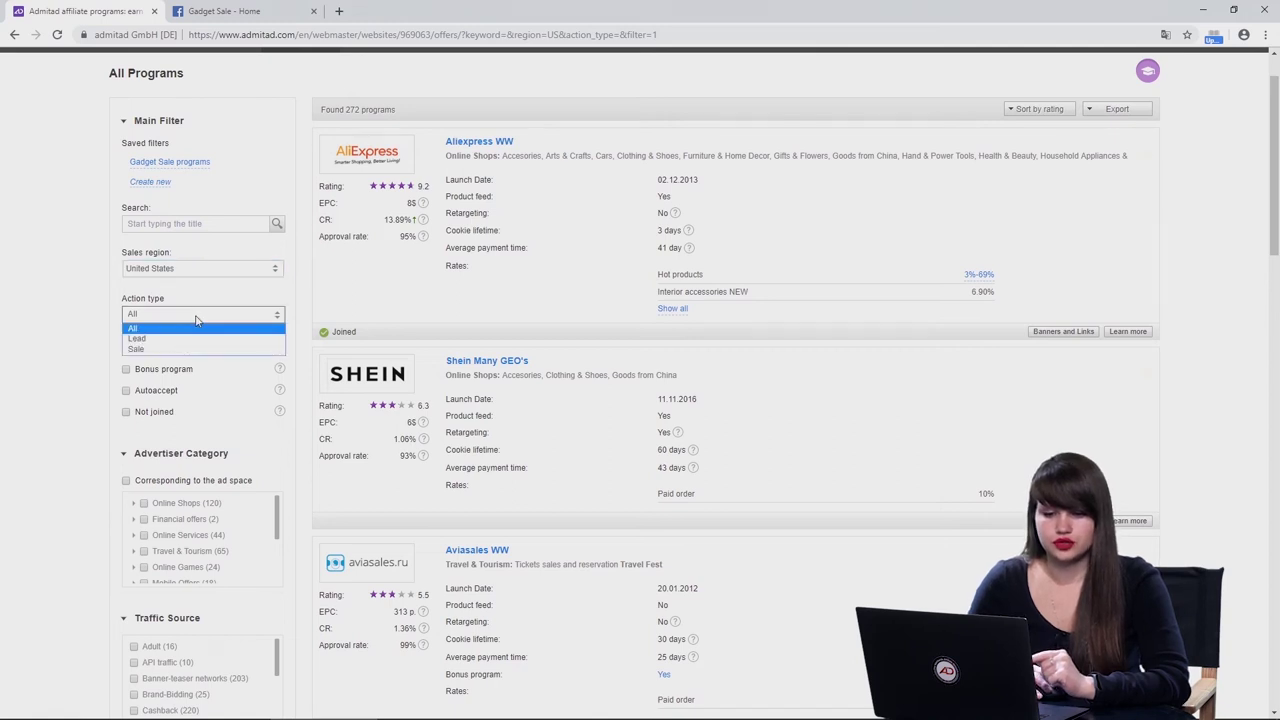
left_click(181, 350)
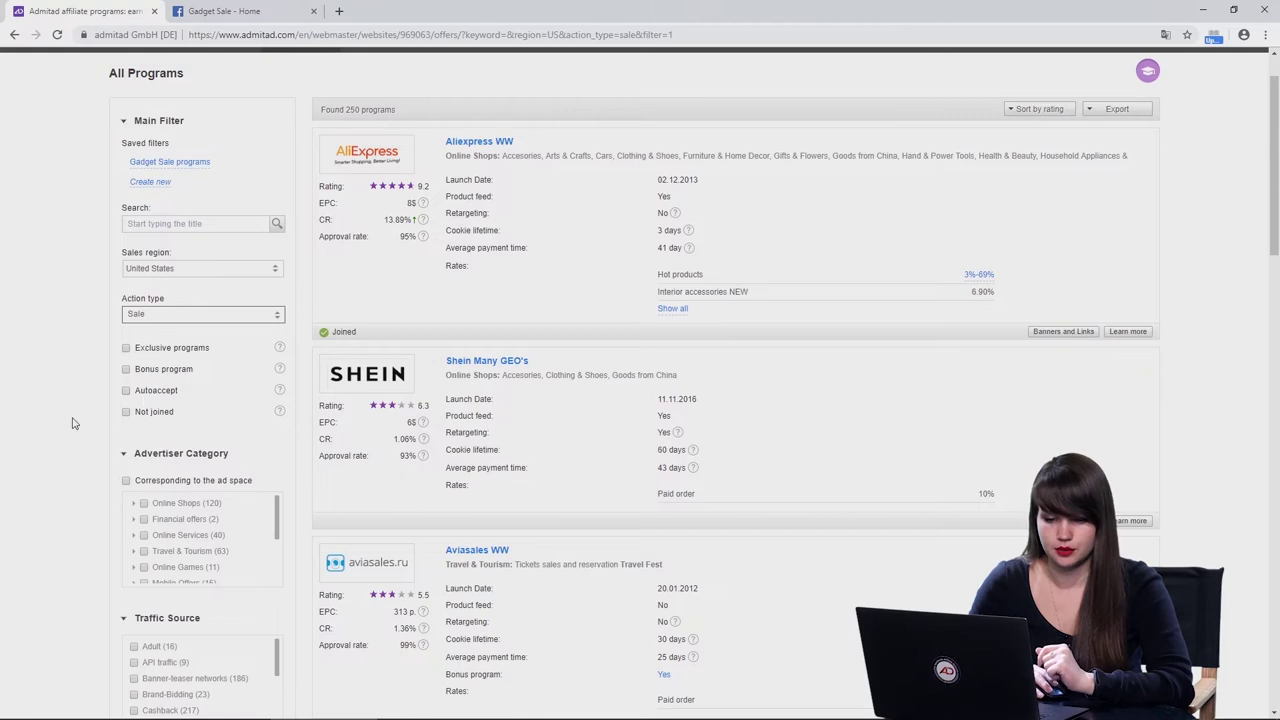
Narrow the program filter to the advertiser category Household Appliances & Electronics and the traffic source Social Media.
scroll(64, 425, "down", 3)
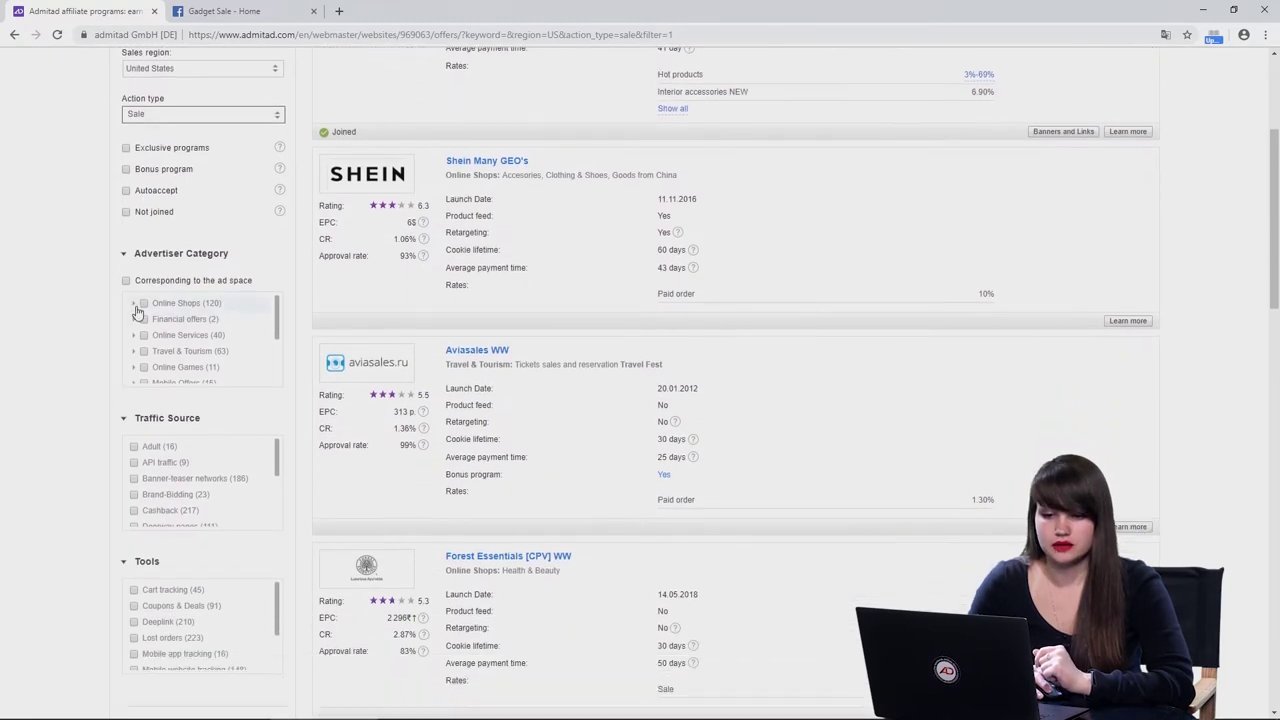
left_click(134, 303)
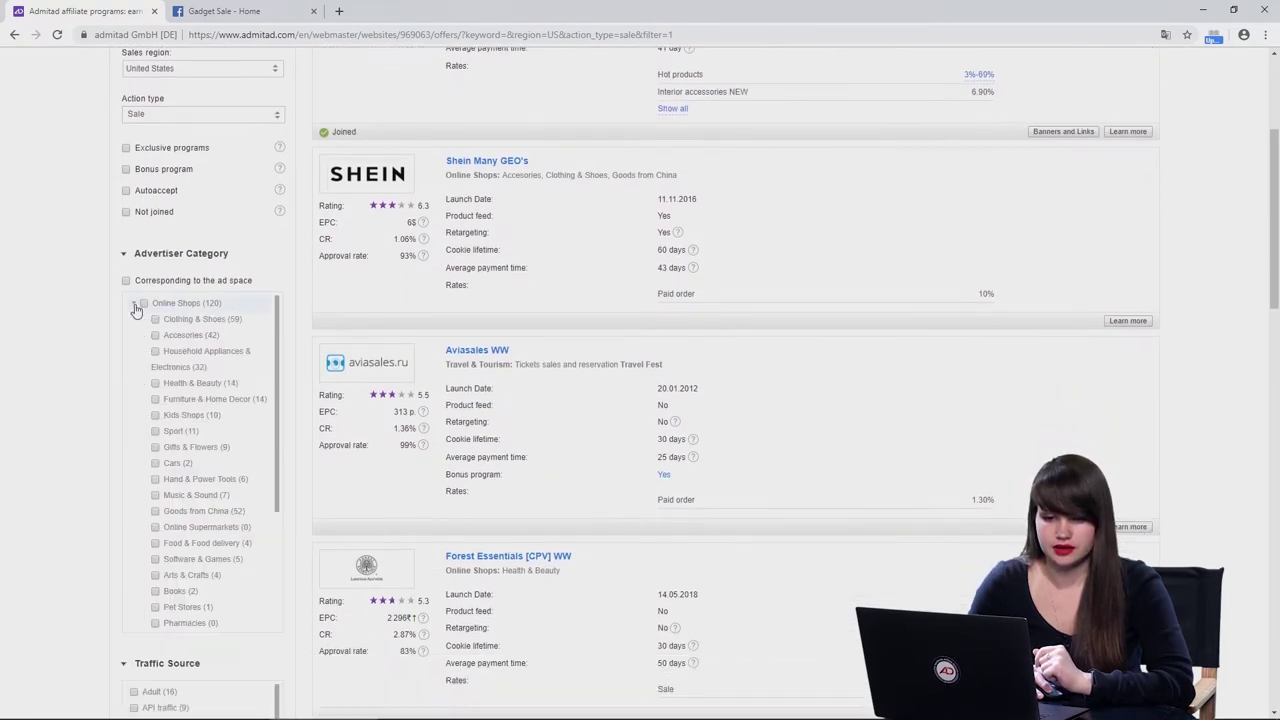
left_click(156, 352)
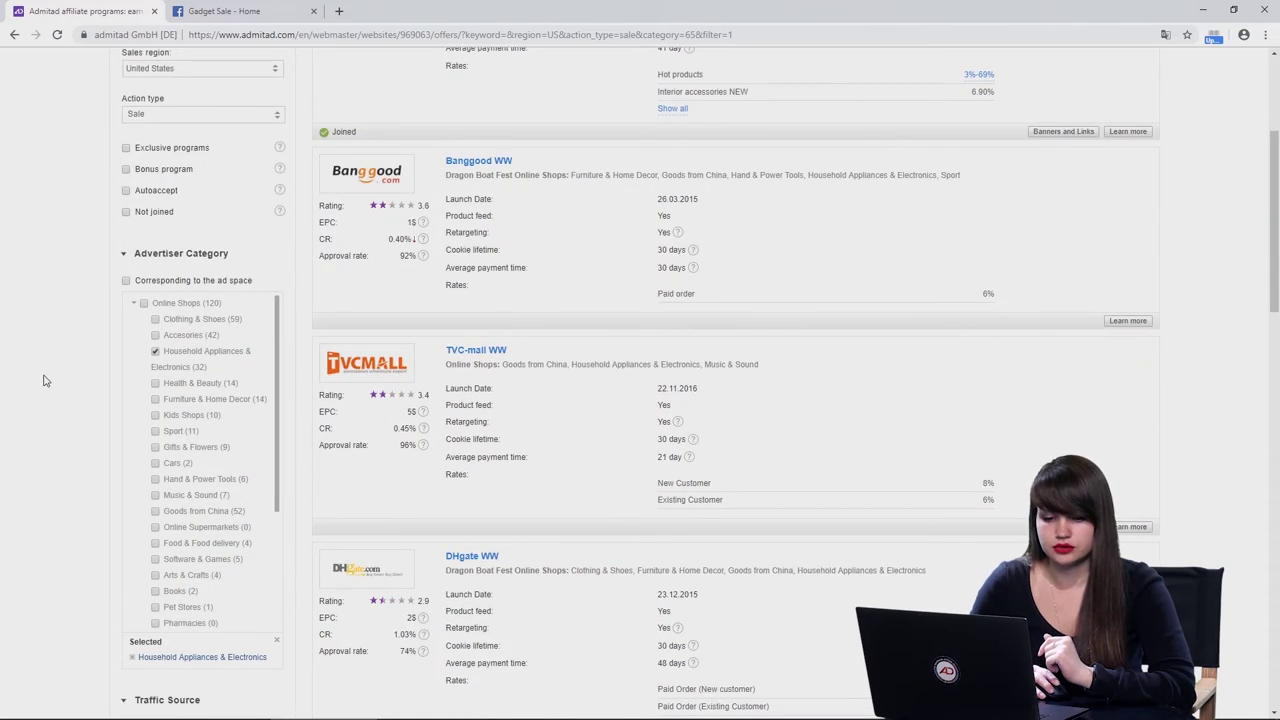
scroll(43, 374, "down", 5)
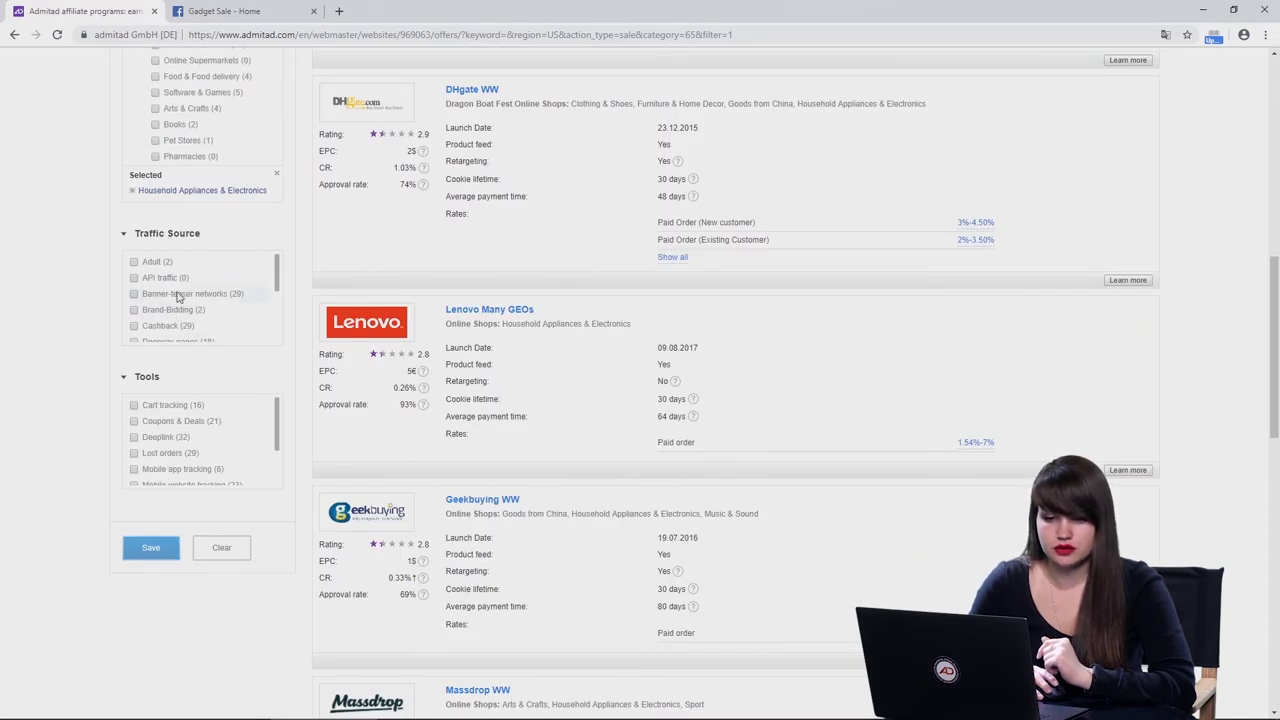
scroll(183, 288, "down", 1)
scroll(197, 297, "down", 1)
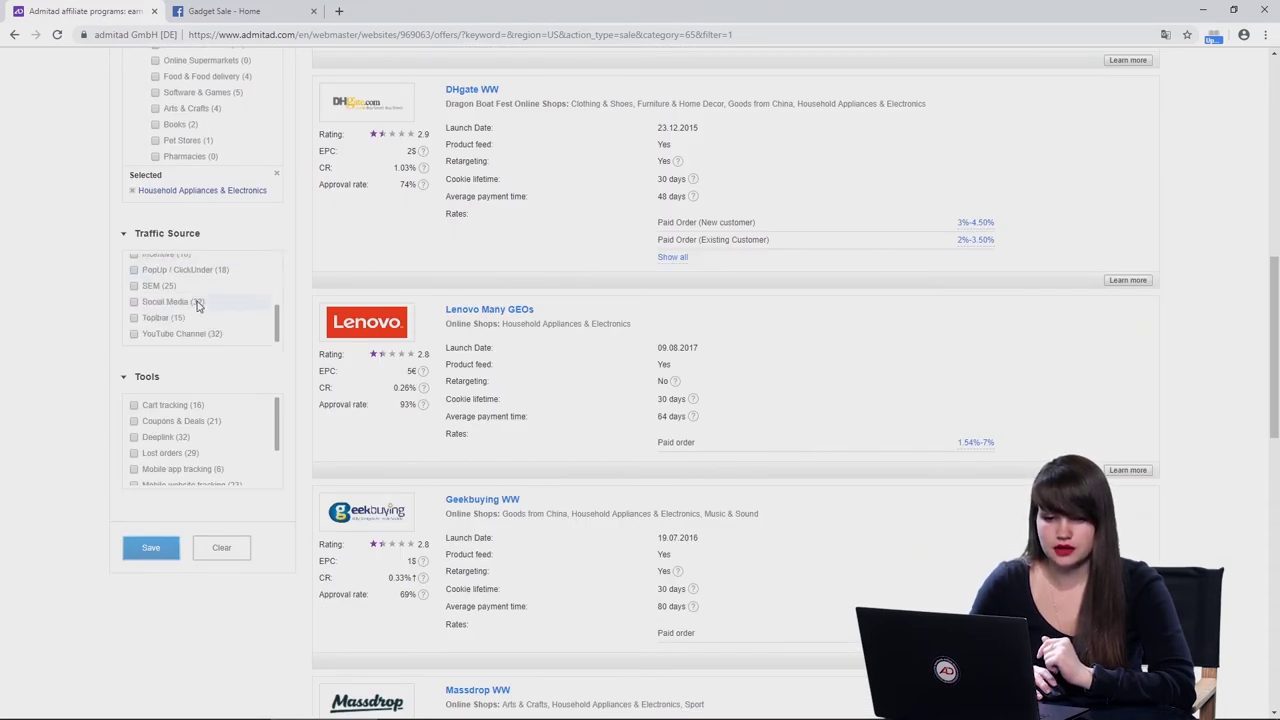
left_click(183, 302)
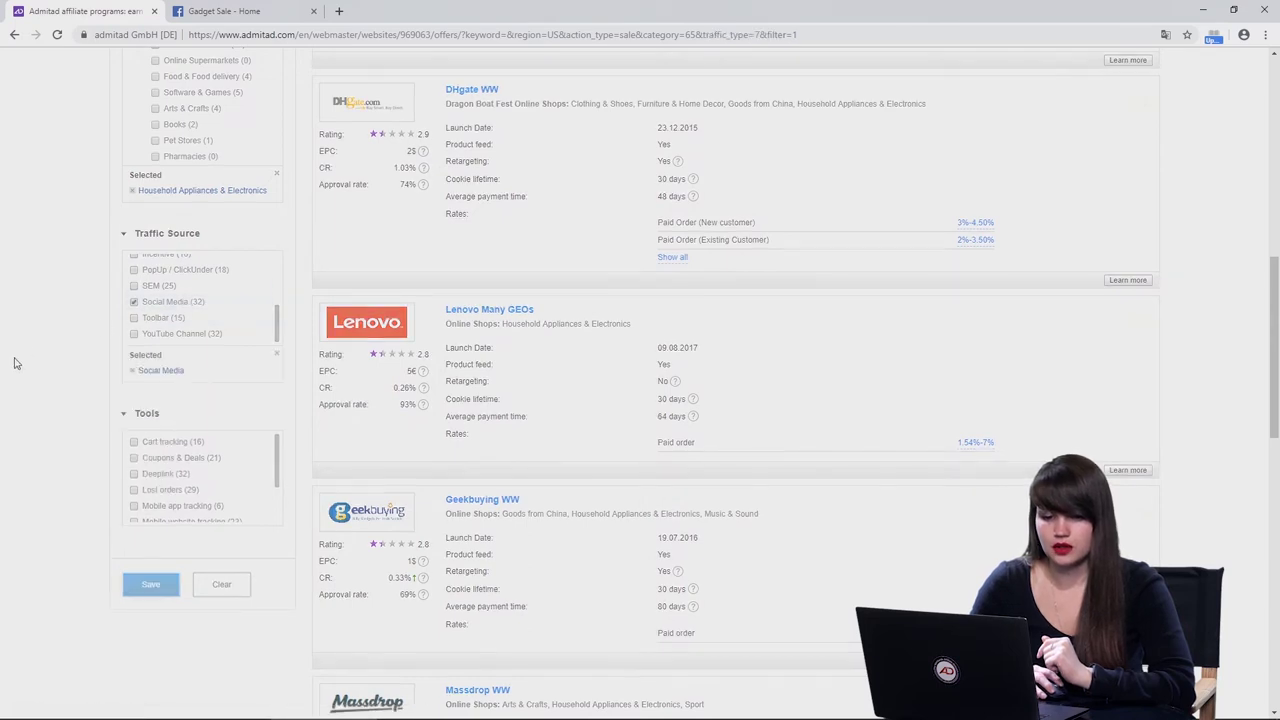
Look through the filtered programs, open Lenovo Many GEOs and review its paid order rates by country.
scroll(755, 325, "up", 8)
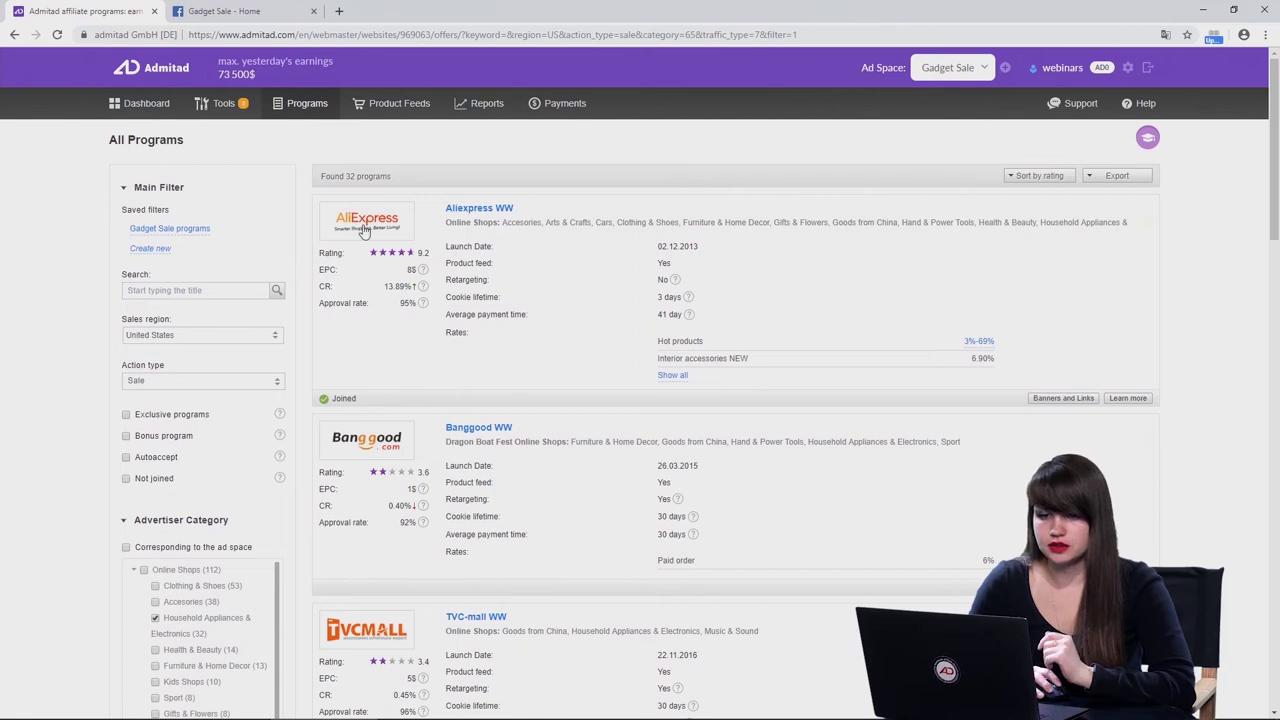
scroll(1213, 281, "down", 5)
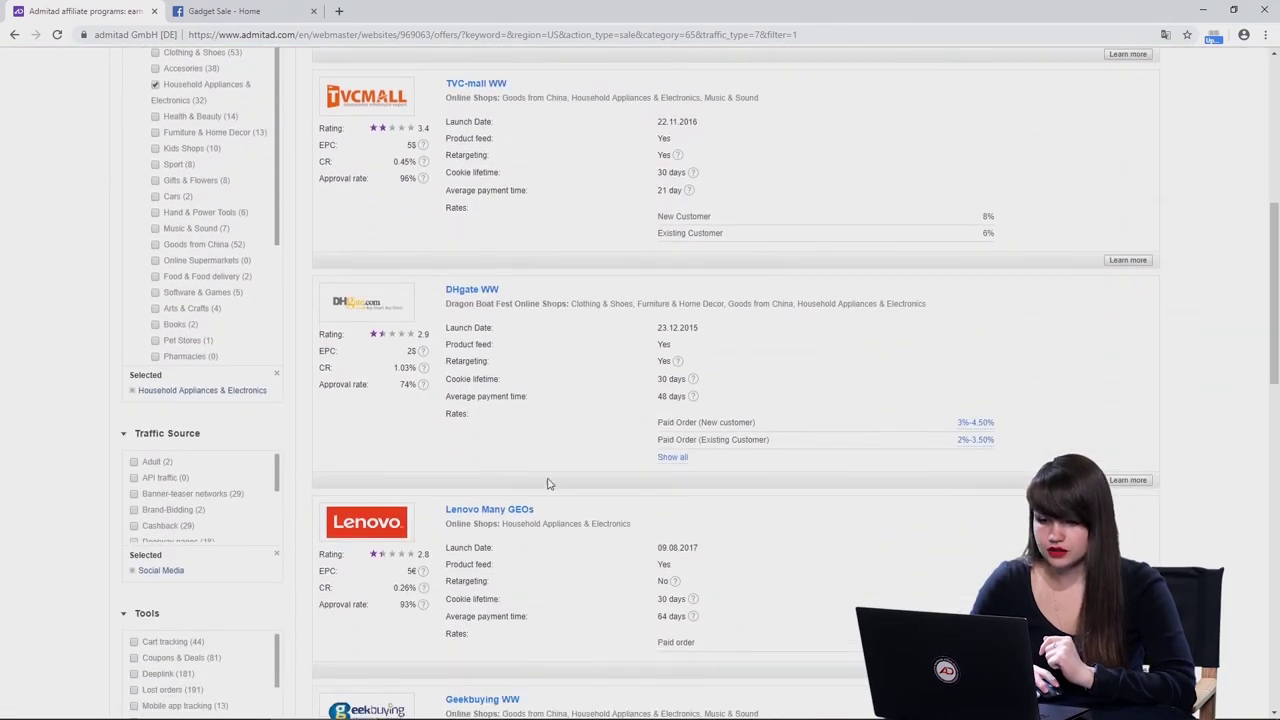
left_click(515, 511)
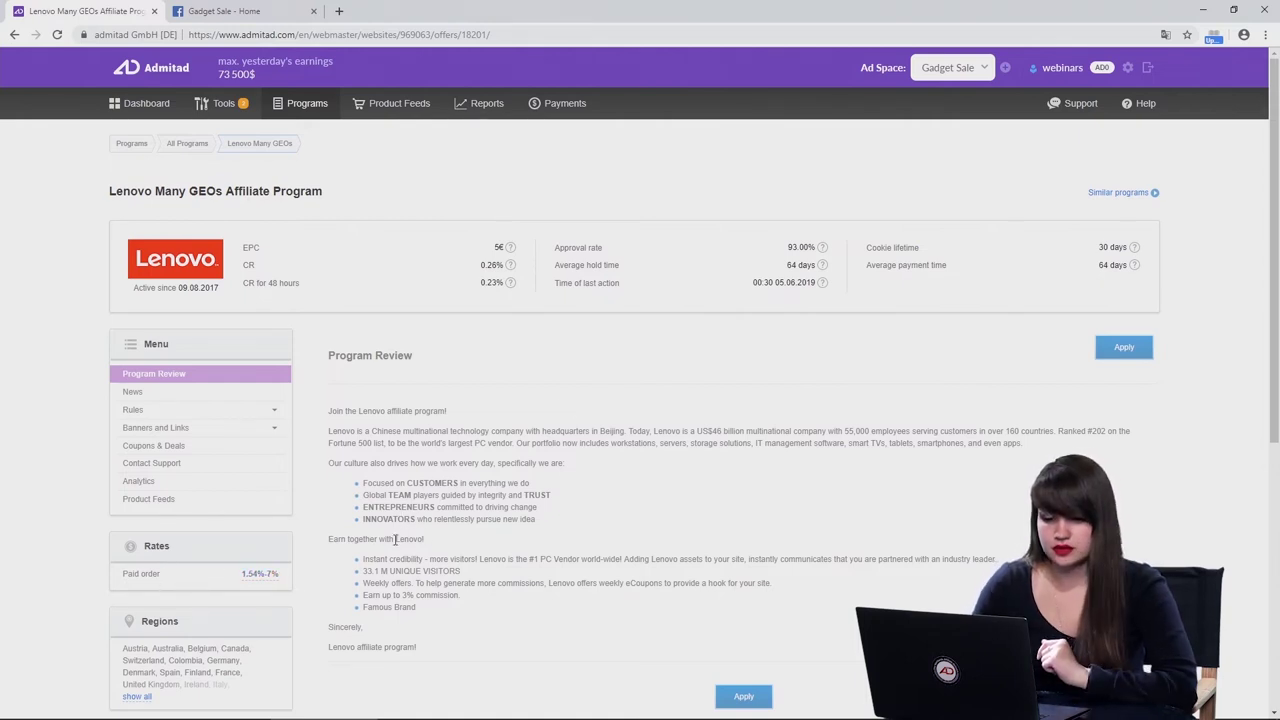
left_click(261, 573)
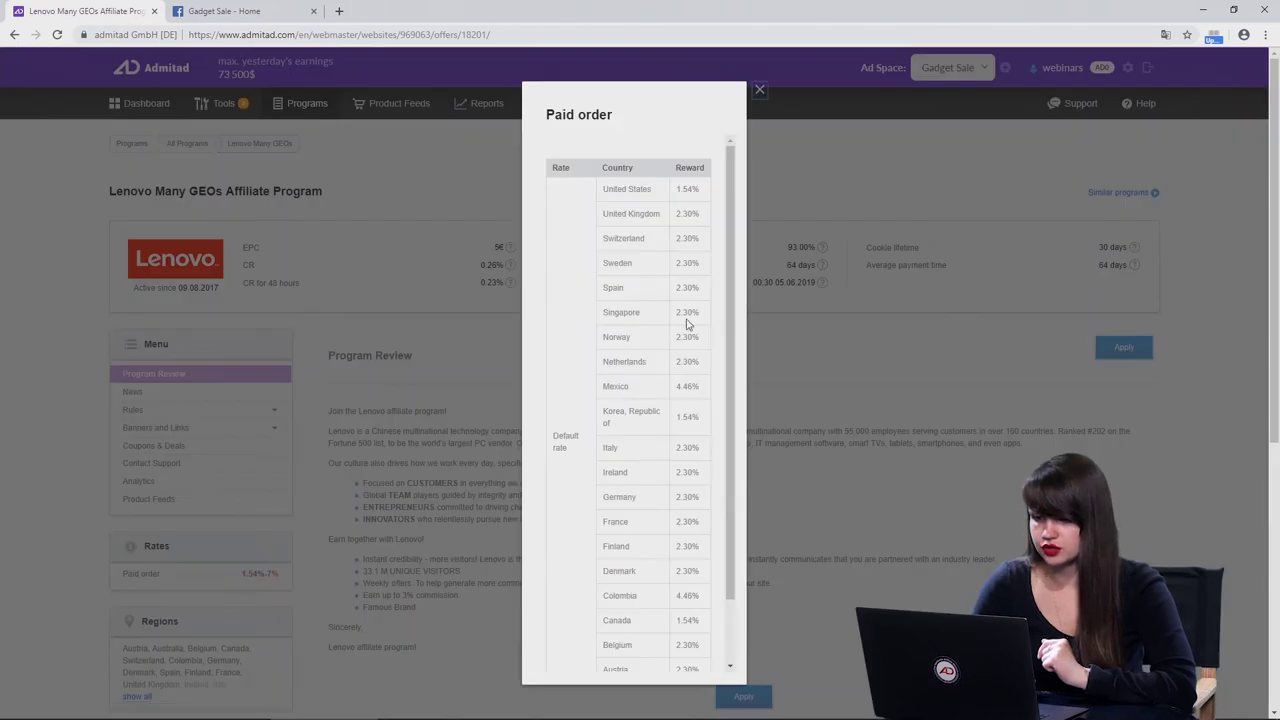
scroll(680, 327, "down", 5)
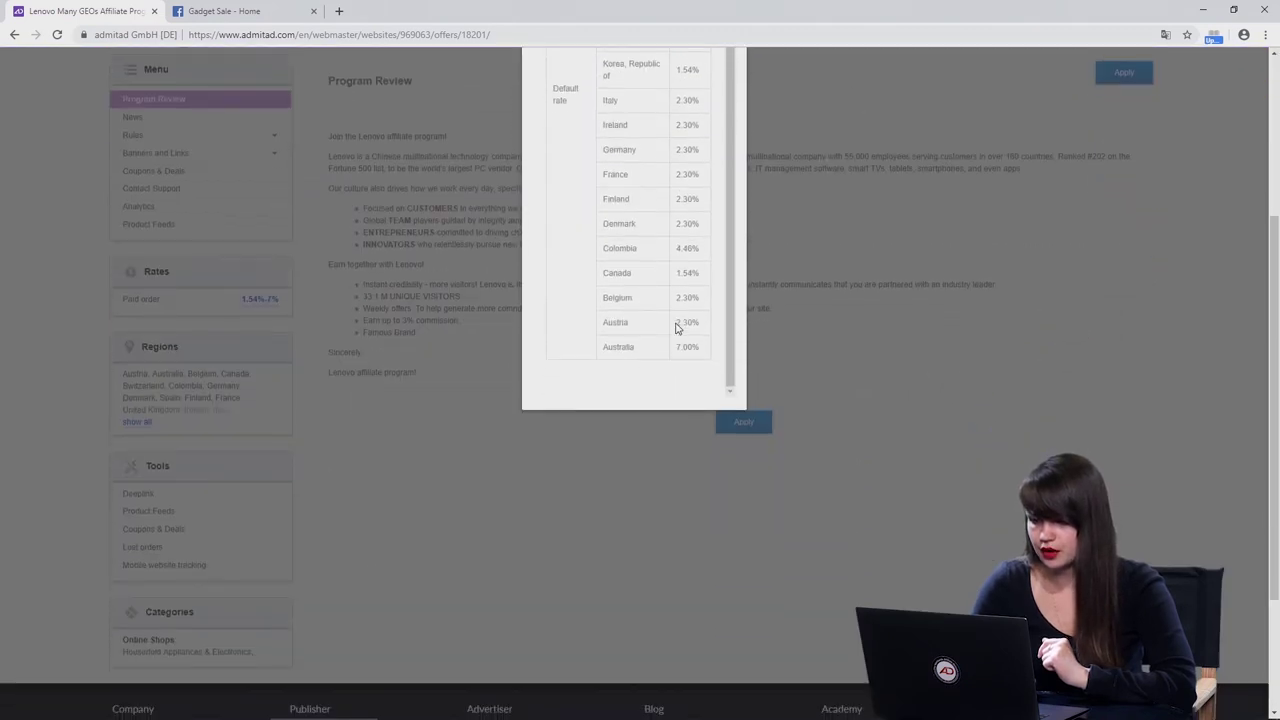
scroll(1003, 290, "up", 5)
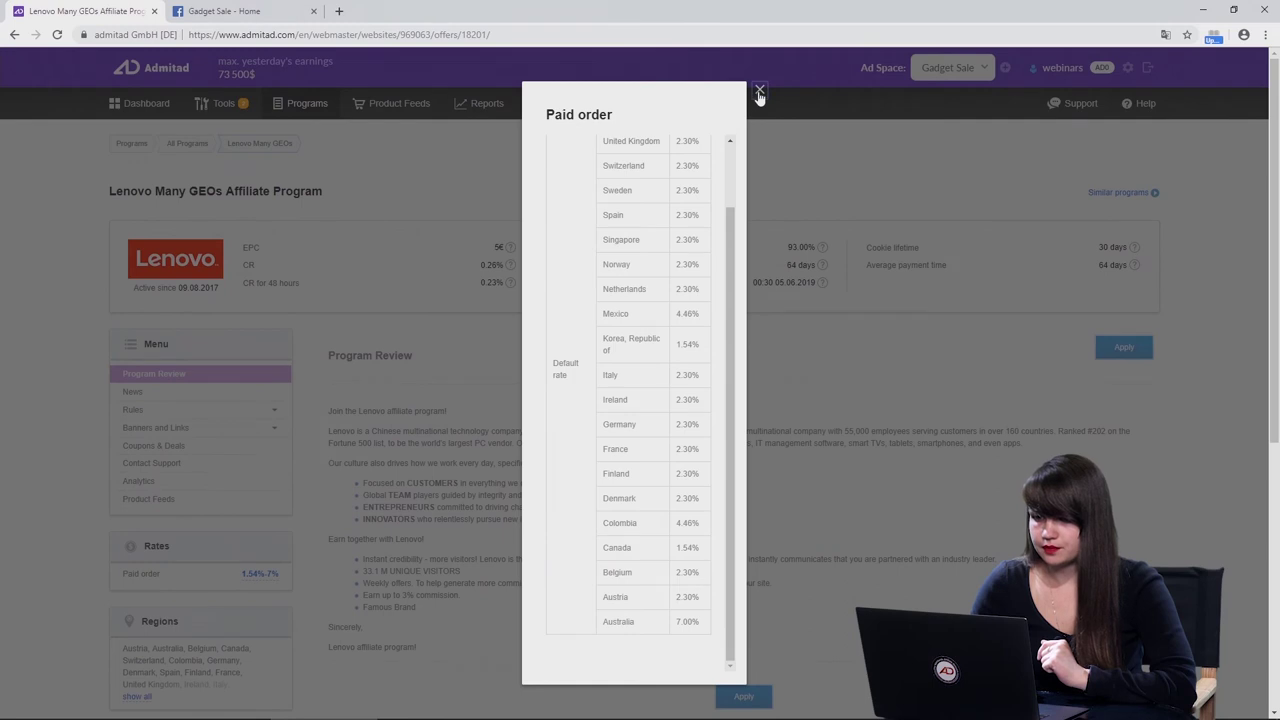
left_click(757, 92)
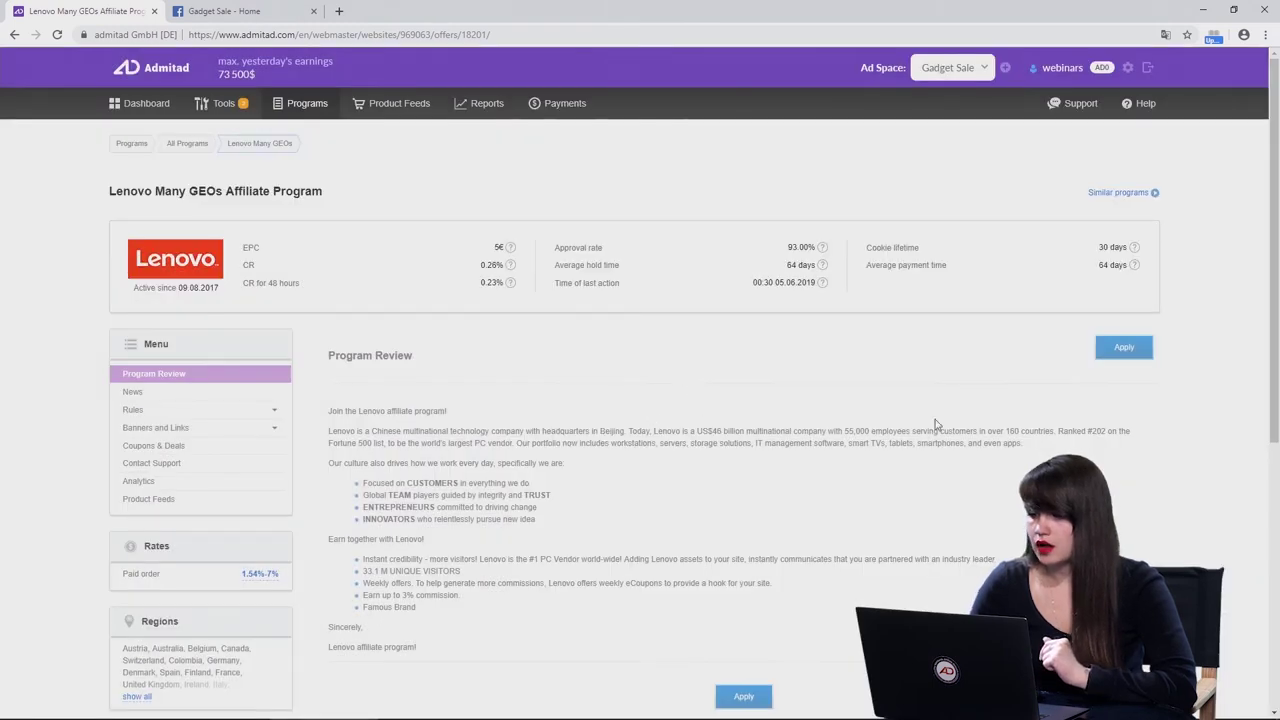
Start an application to join Lenovo Many GEOs for the Gadget Sale ad space, review the program terms and agree to them.
left_click(1126, 350)
scroll(940, 386, "down", 1)
scroll(940, 386, "up", 1)
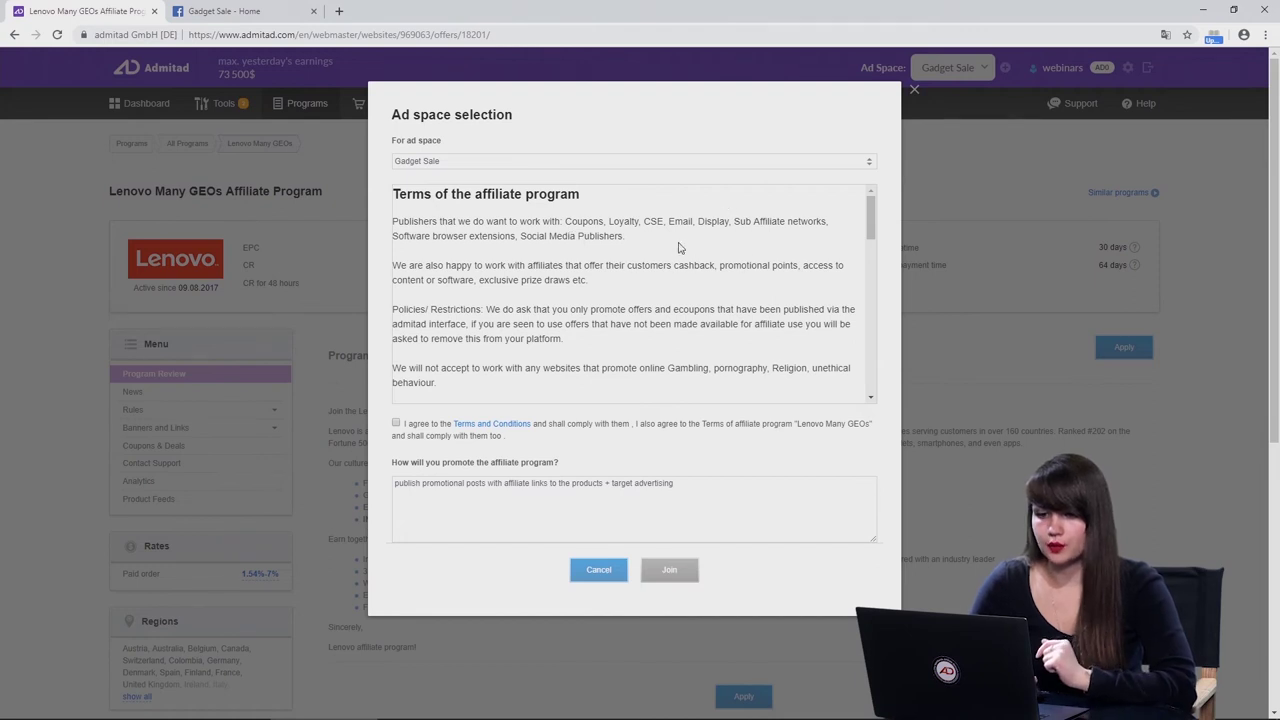
scroll(600, 268, "down", 1)
scroll(600, 268, "down", 10)
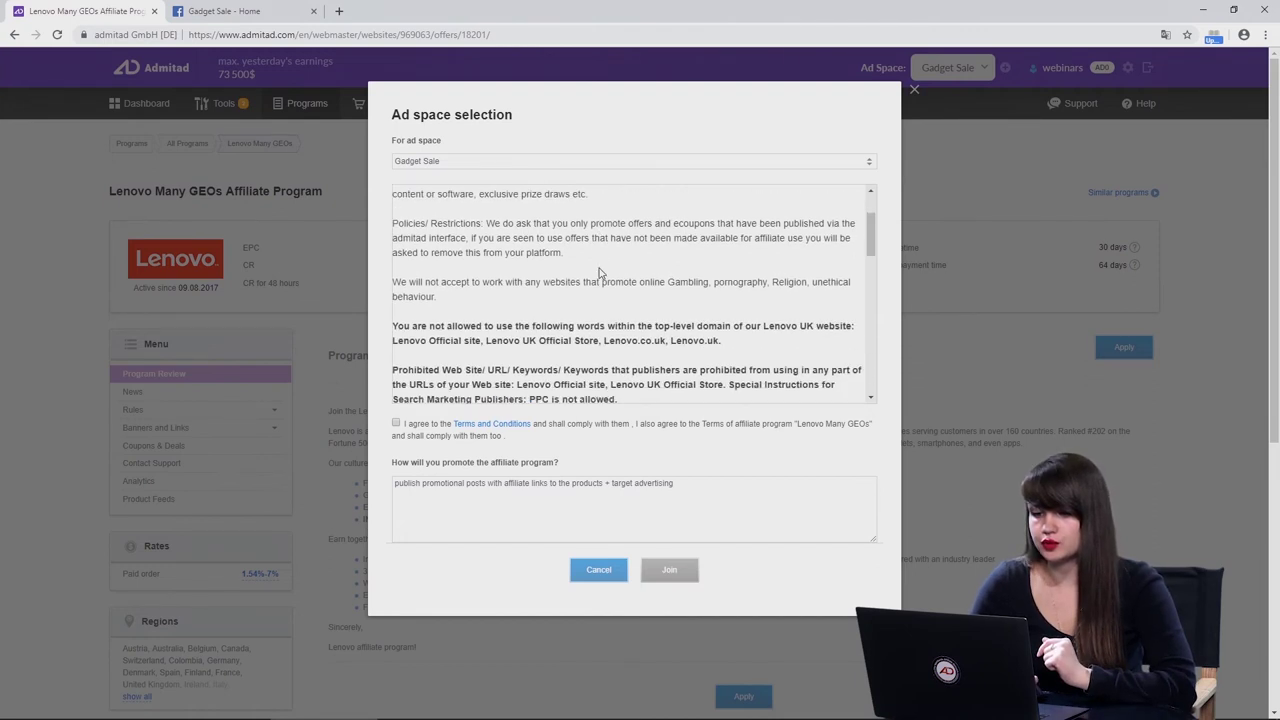
scroll(580, 295, "down", 1)
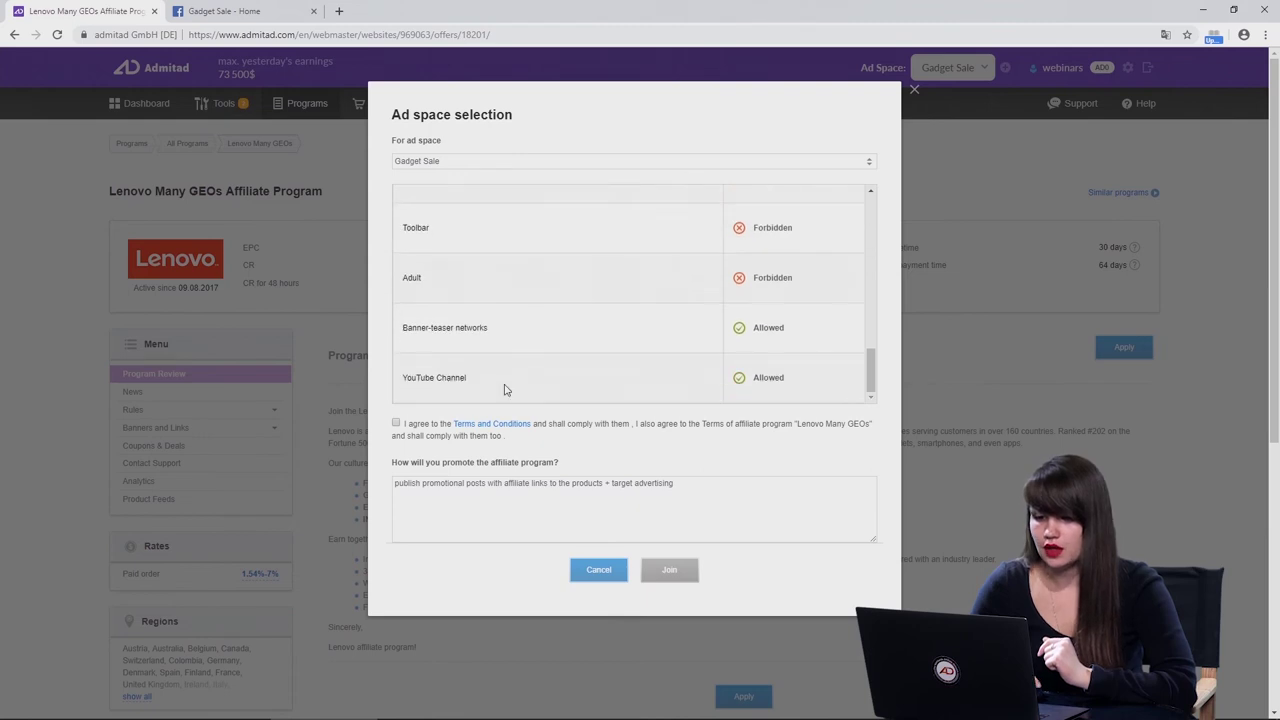
left_click(396, 424)
Edit the promotion description to read "I will publish promotional posts with affiliate links to the products on my Facebook page.".
left_click(397, 484)
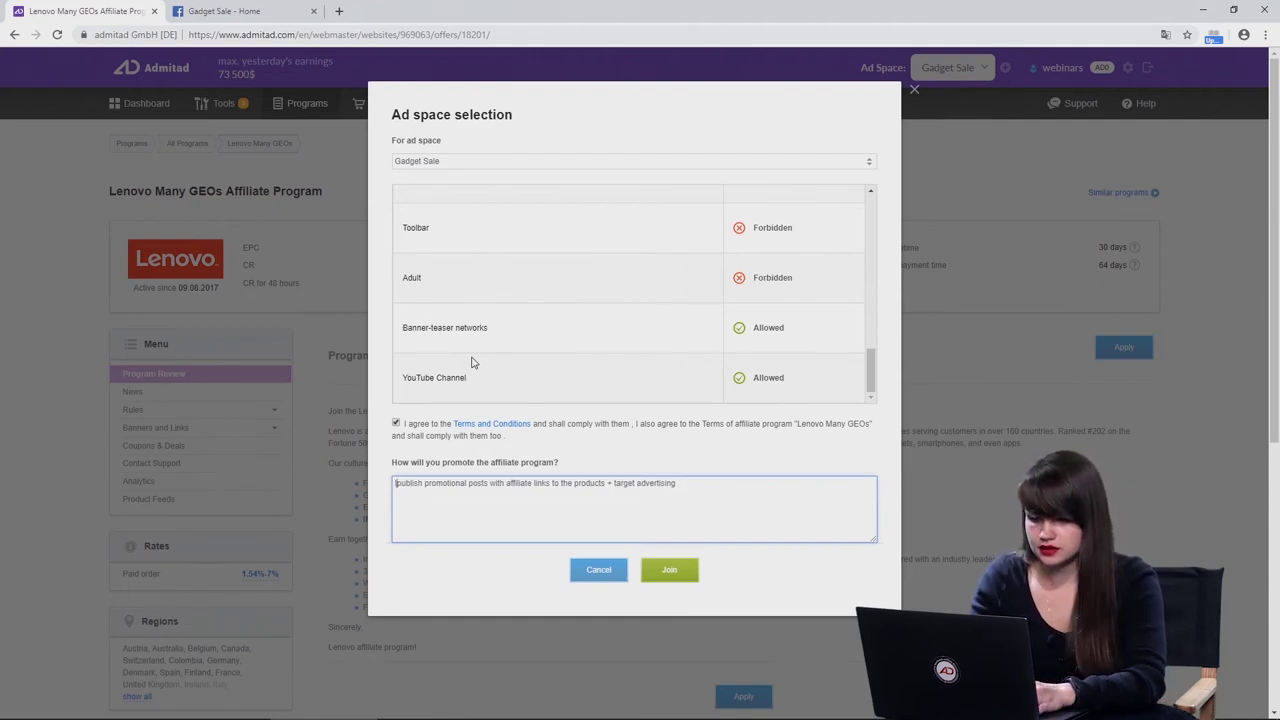
type("w")
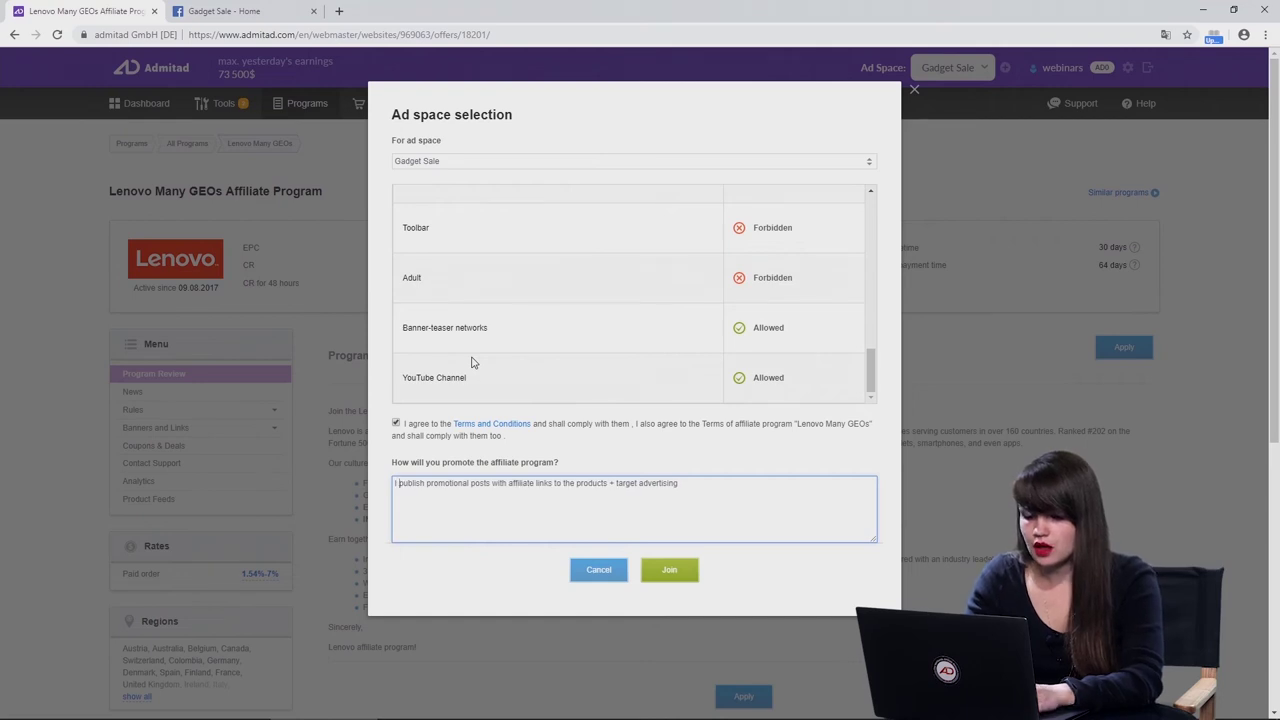
type("ill")
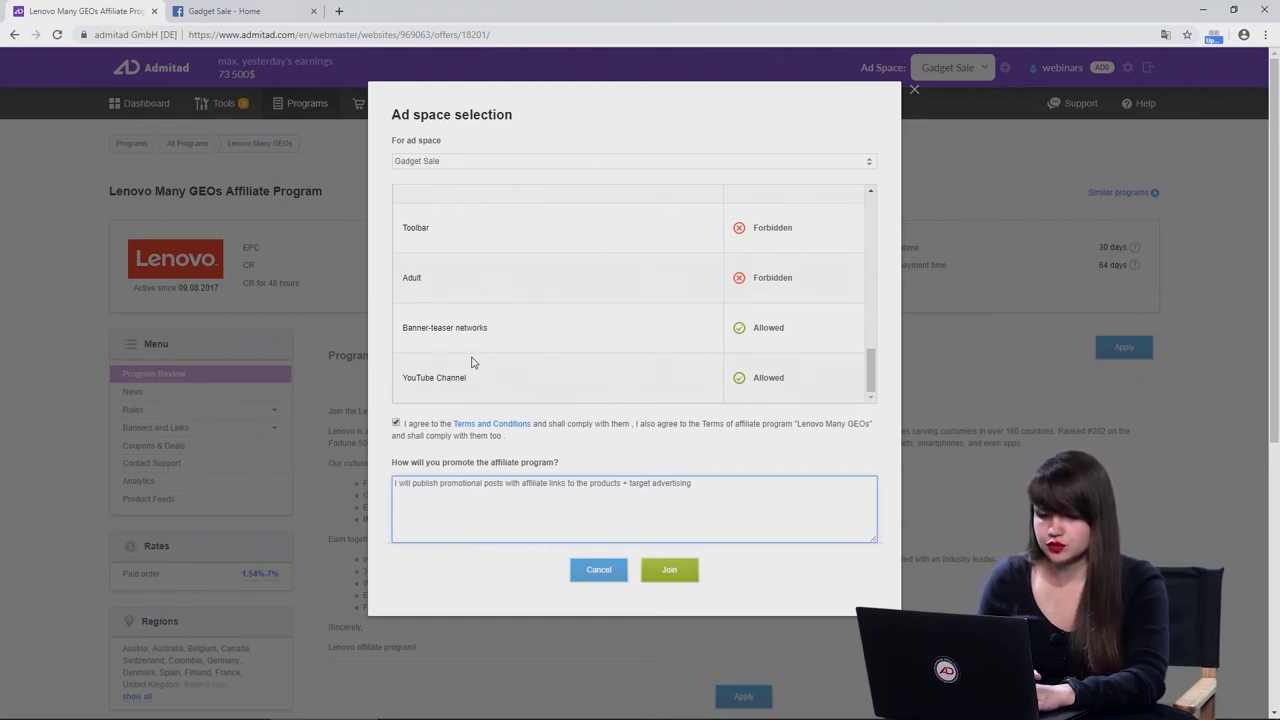
left_click_drag(697, 488, 624, 490)
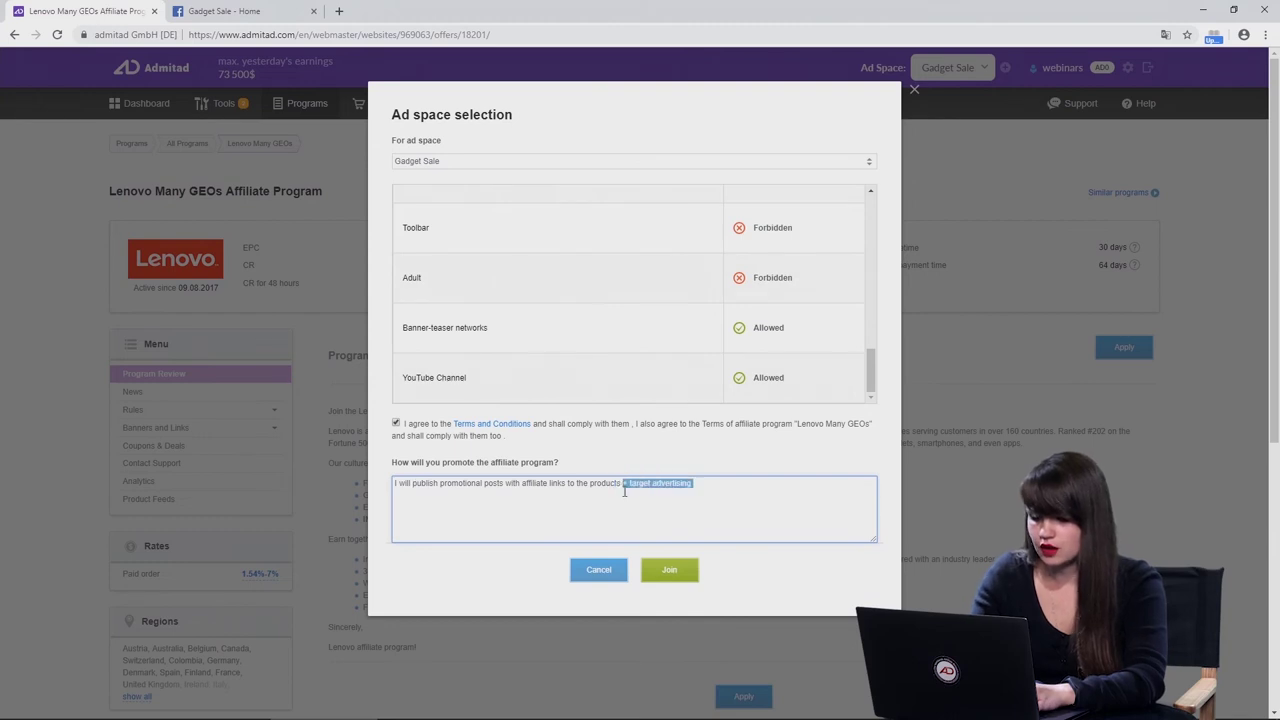
type("o the products on my Facebook")
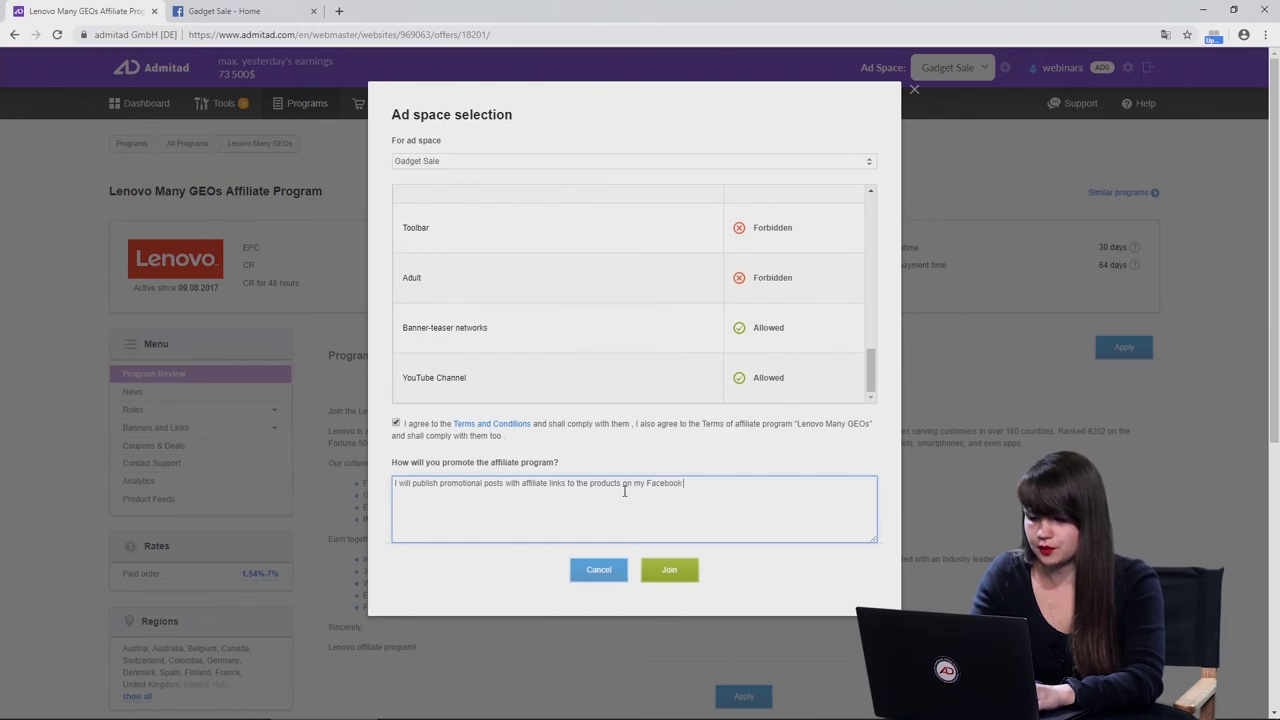
type(" page.")
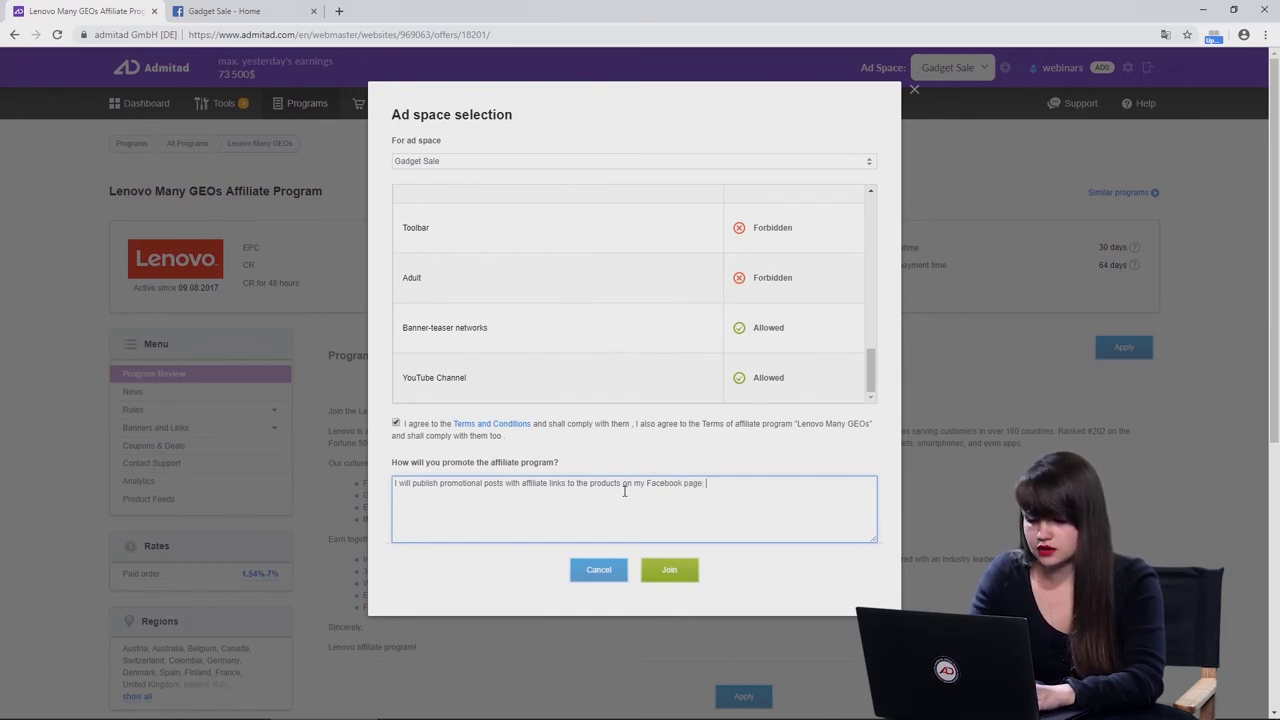
Add "My subscribers are people aged from 18 to 40 and they are interested in gadgets." to the description and submit the Lenovo application.
type(" My subscribers are p")
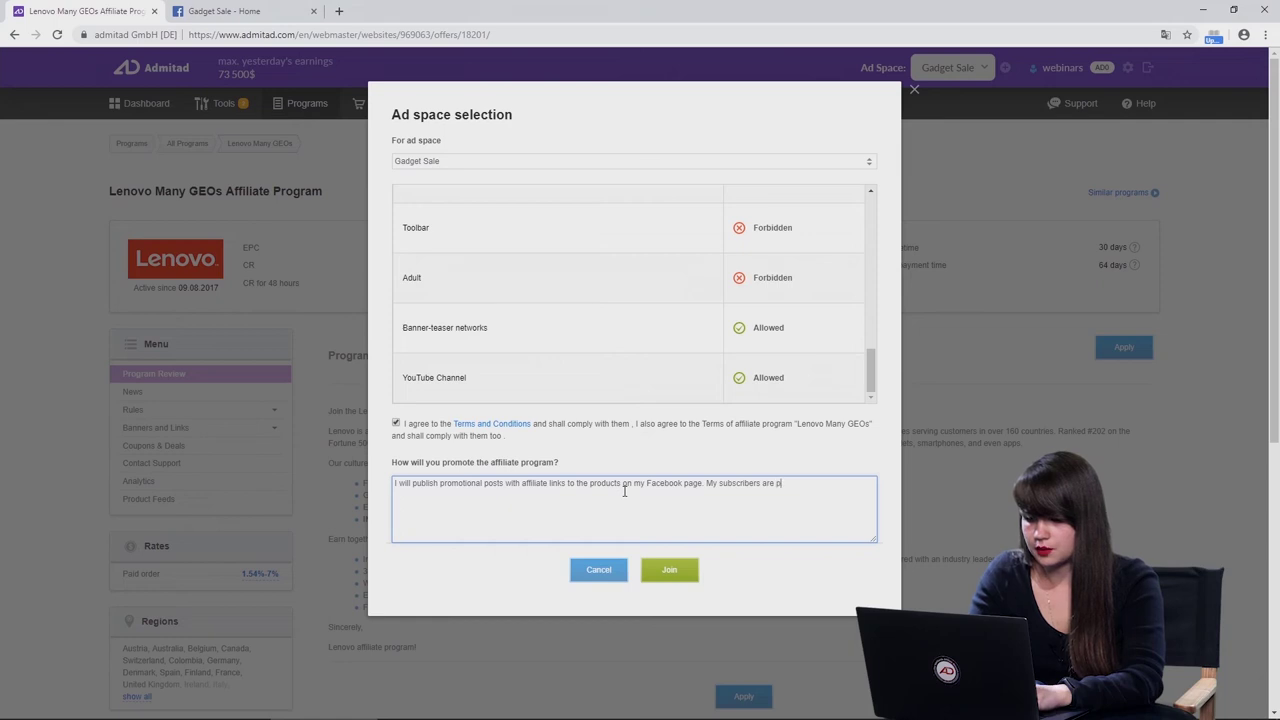
type("eople aged from 18  to")
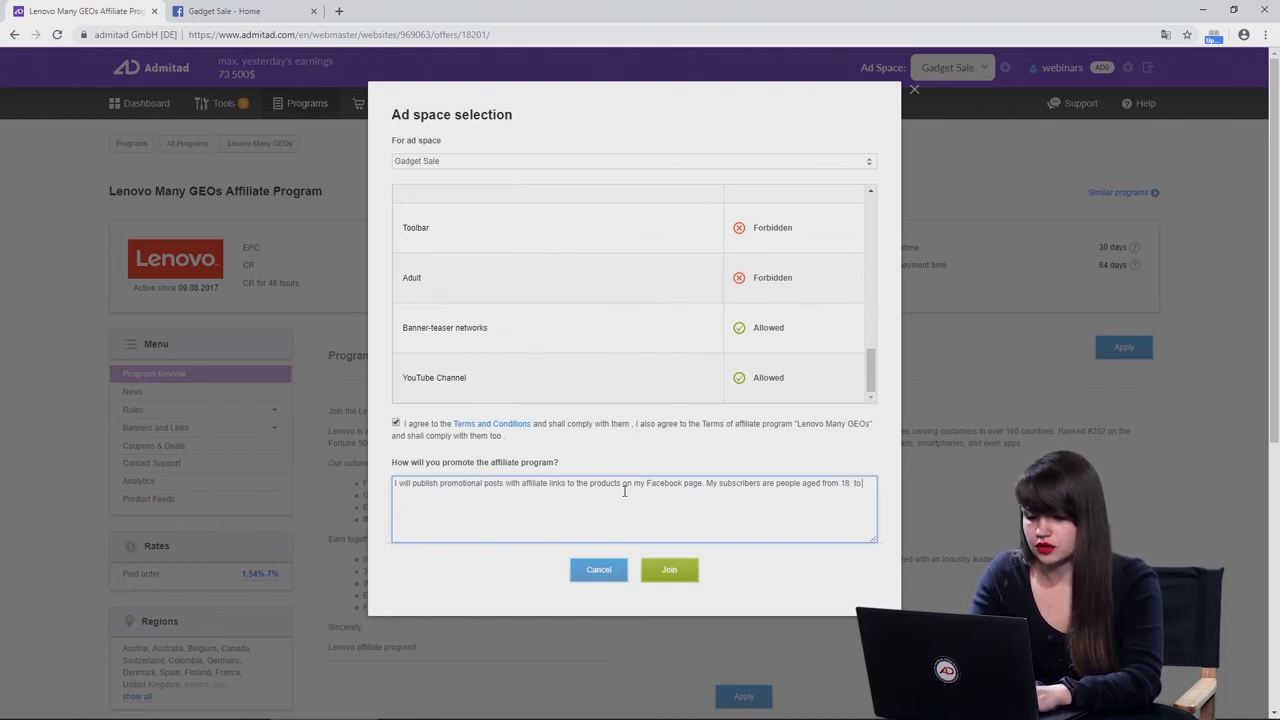
type("0")
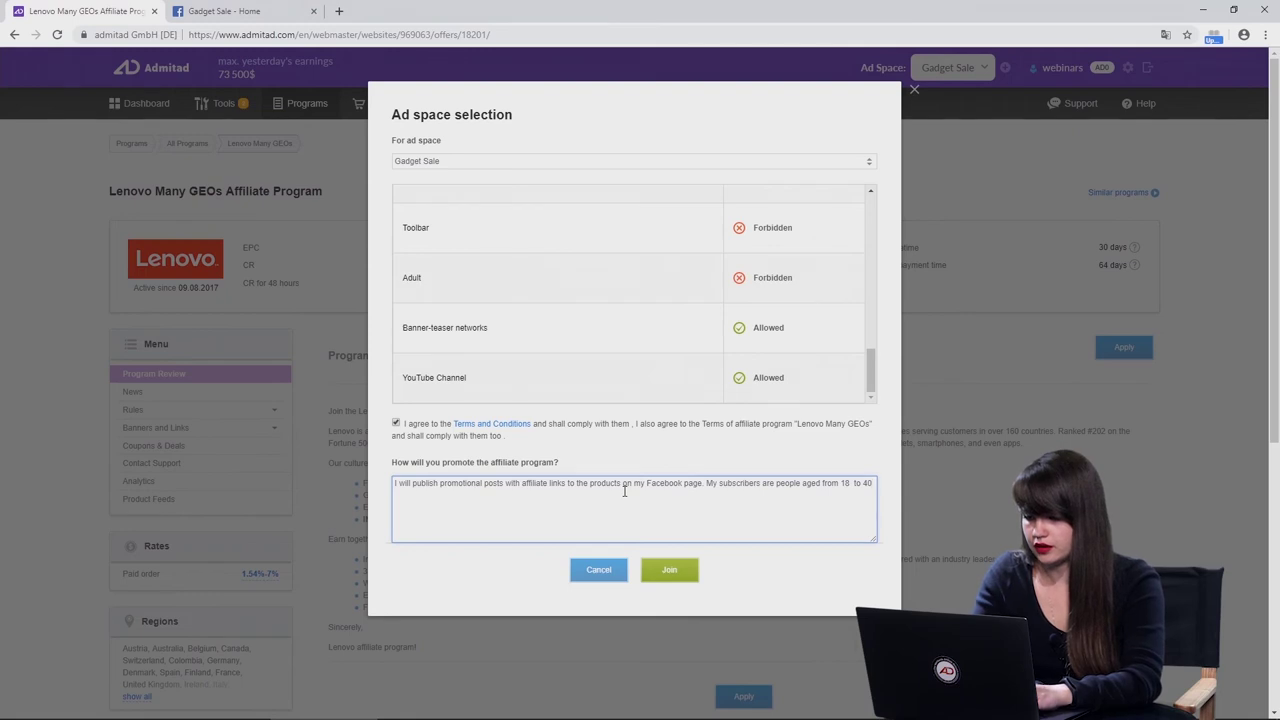
type(" and f")
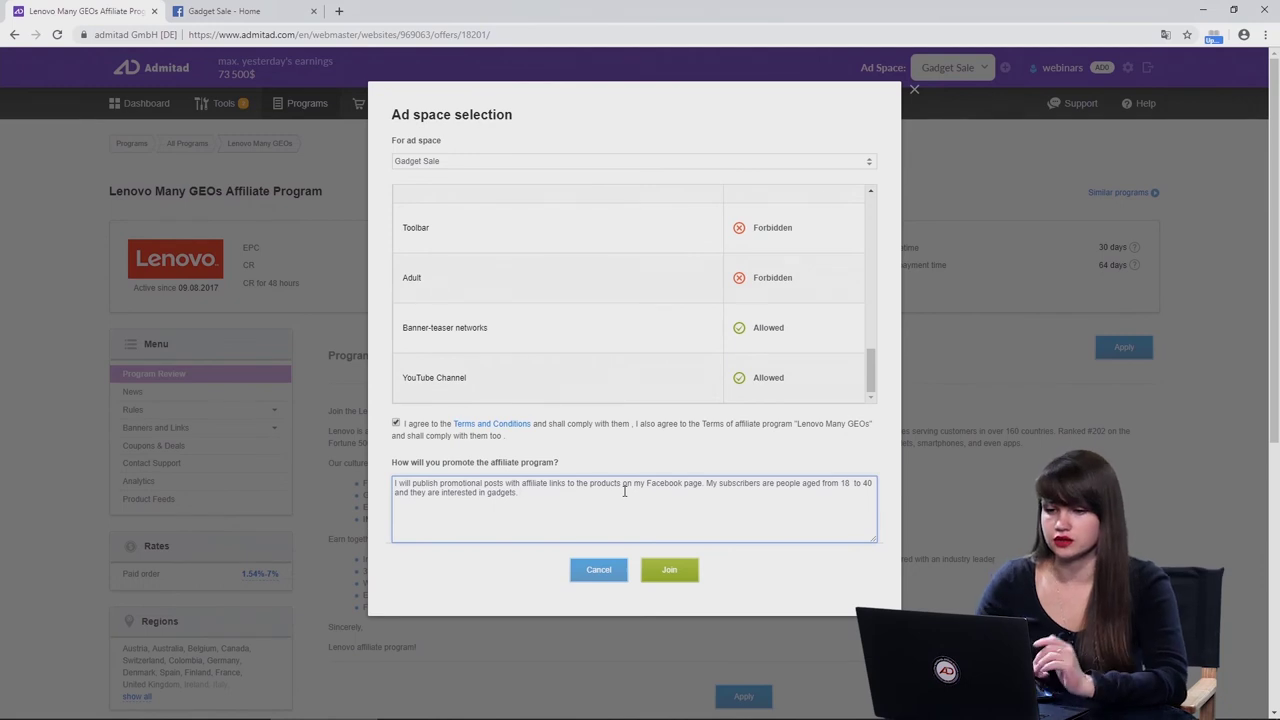
left_click(670, 570)
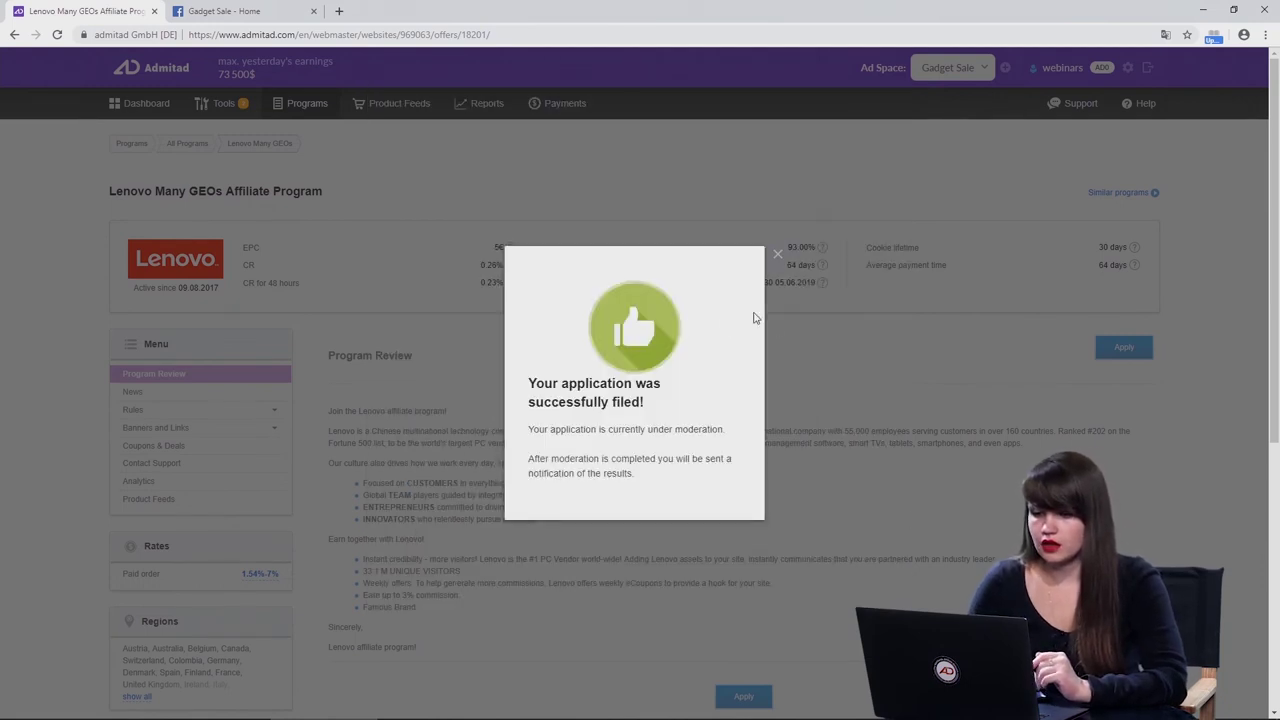
left_click(775, 258)
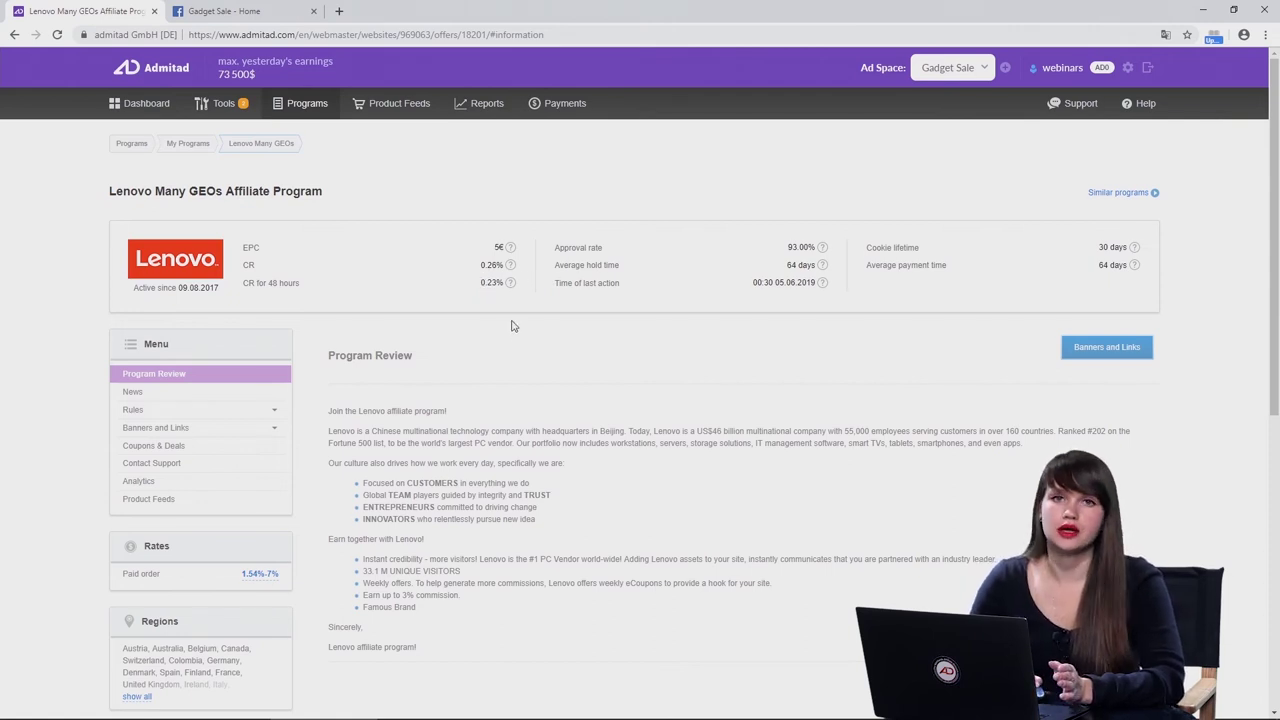
Open the list of my programs for Gadget Sale and look through the joined and declined programs.
mouse_move(295, 108)
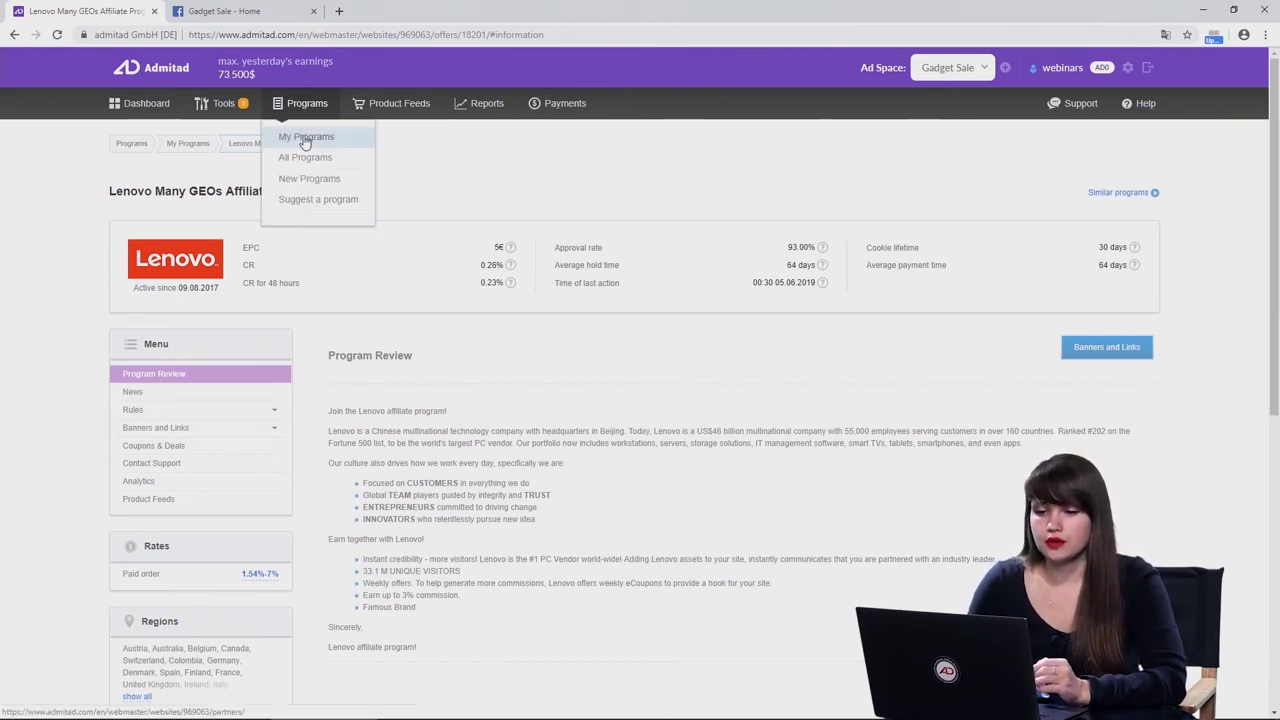
left_click(305, 142)
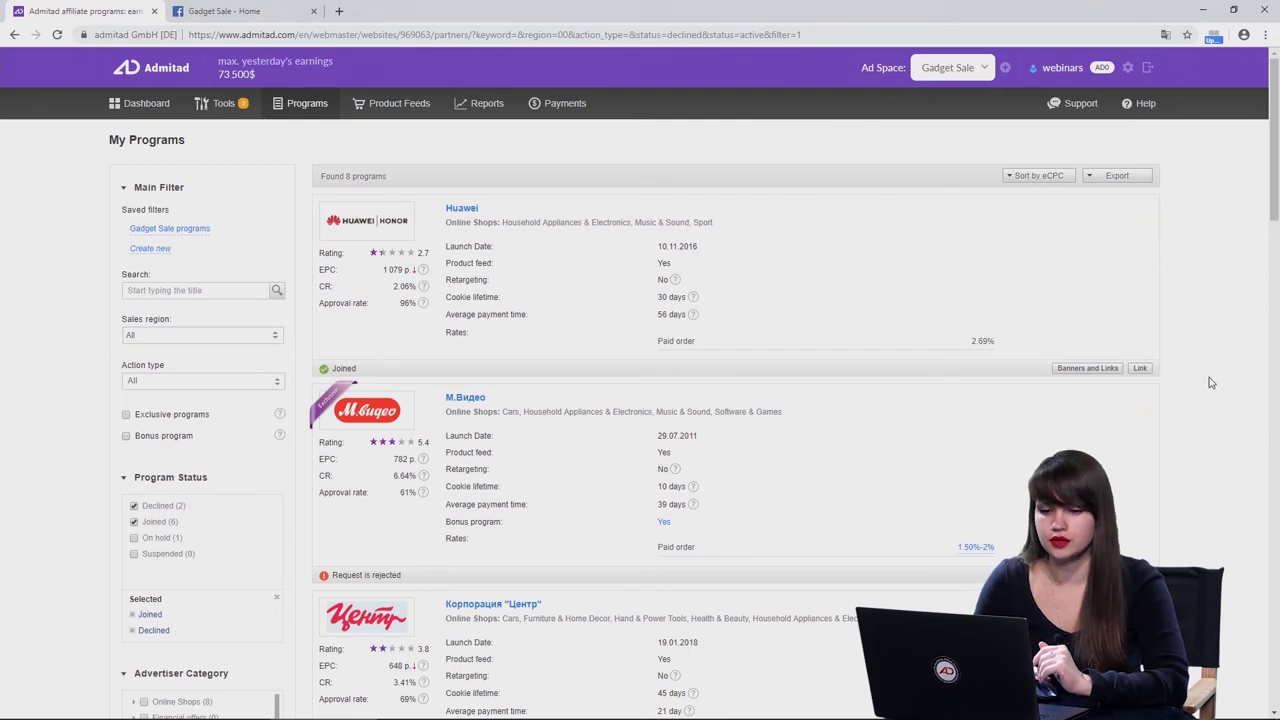
scroll(1210, 383, "down", 1)
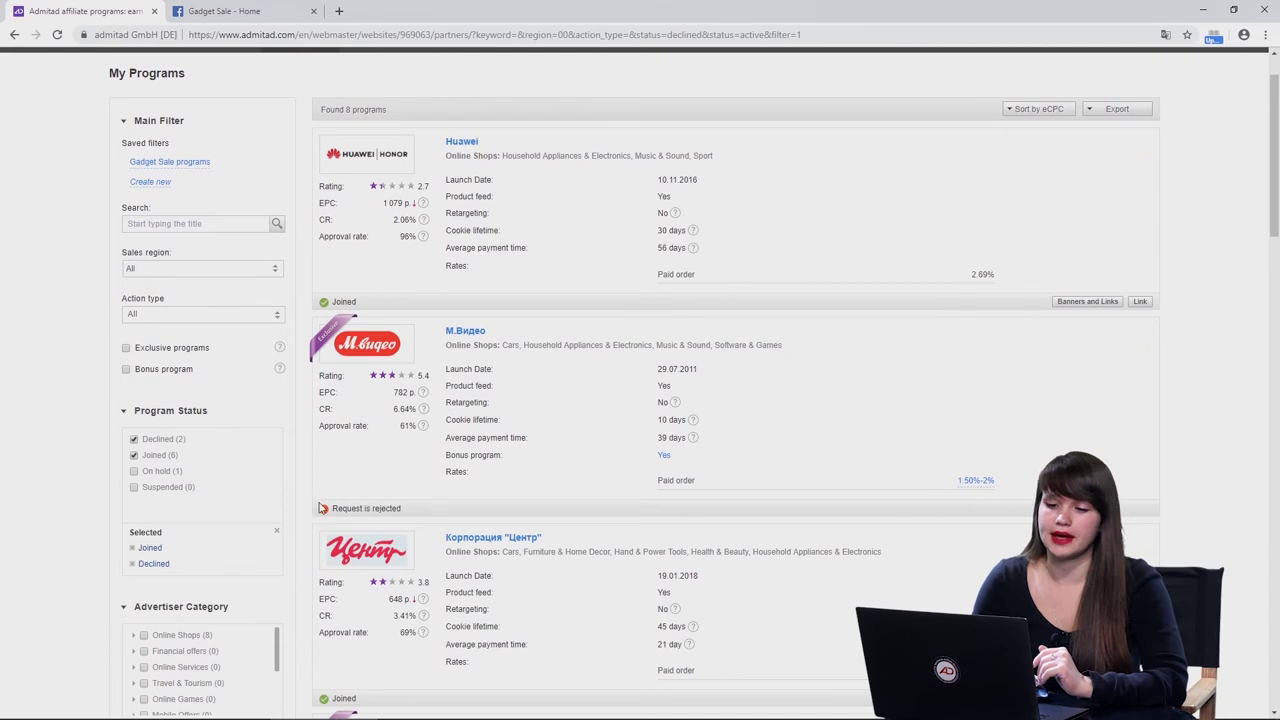
scroll(706, 479, "down", 10)
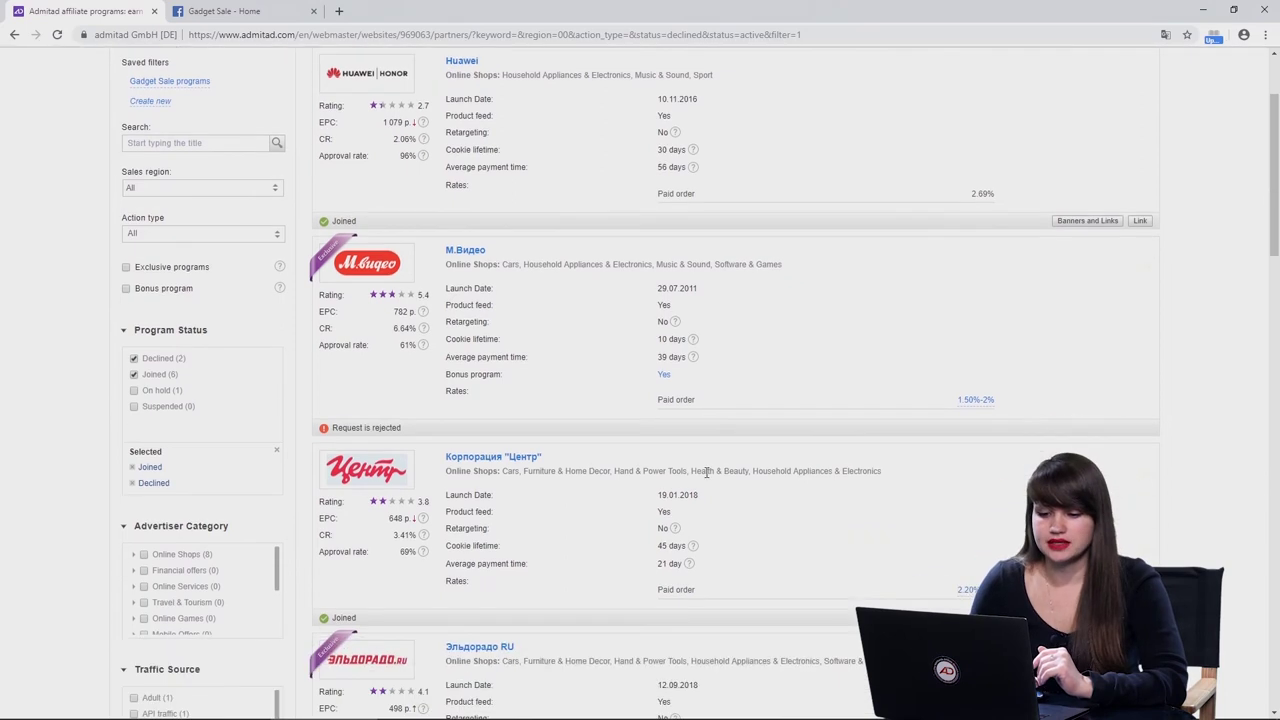
scroll(706, 479, "down", 10)
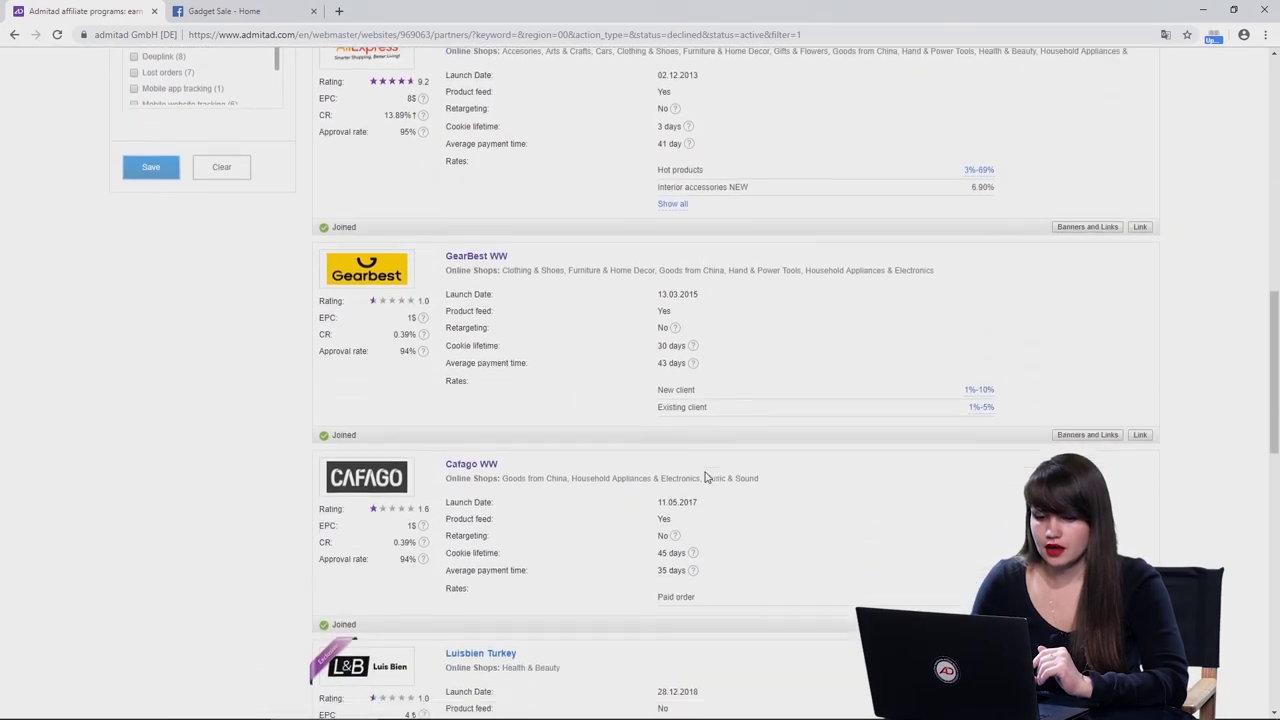
scroll(706, 479, "up", 2)
scroll(706, 479, "up", 10)
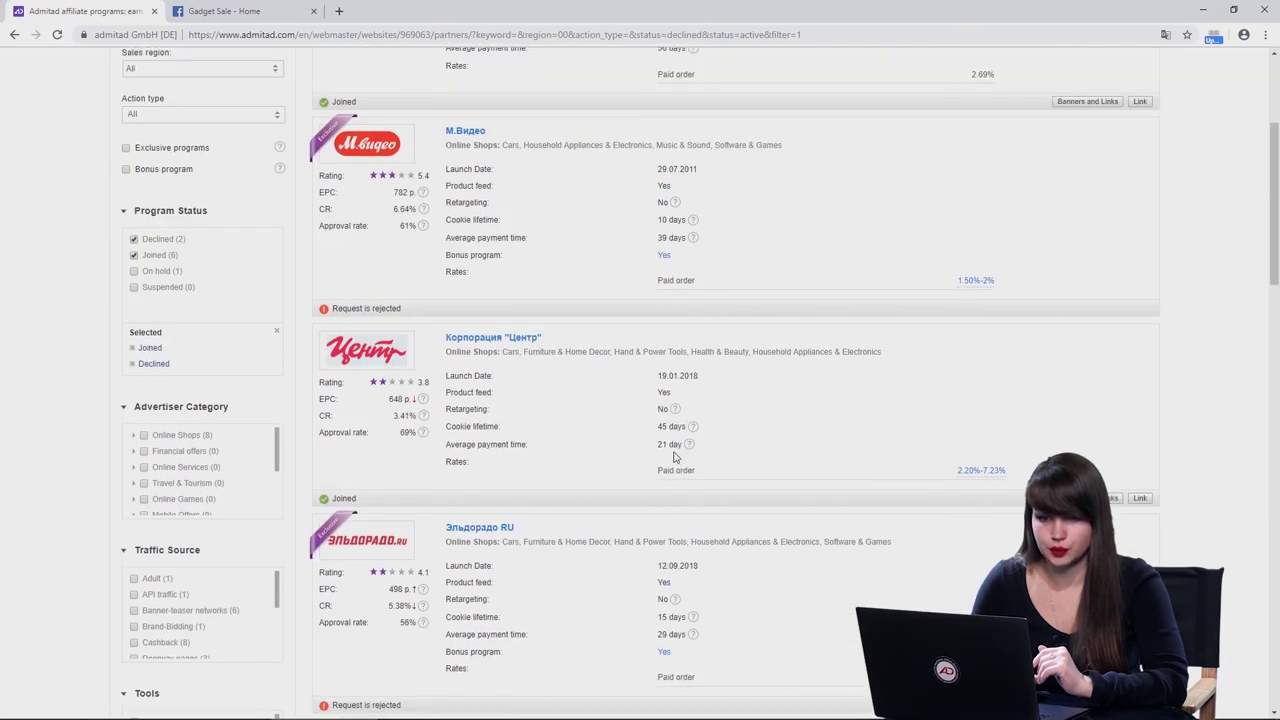
Add On hold to the program status filter and find the Lenovo Many GEOs application in the list.
left_click(135, 274)
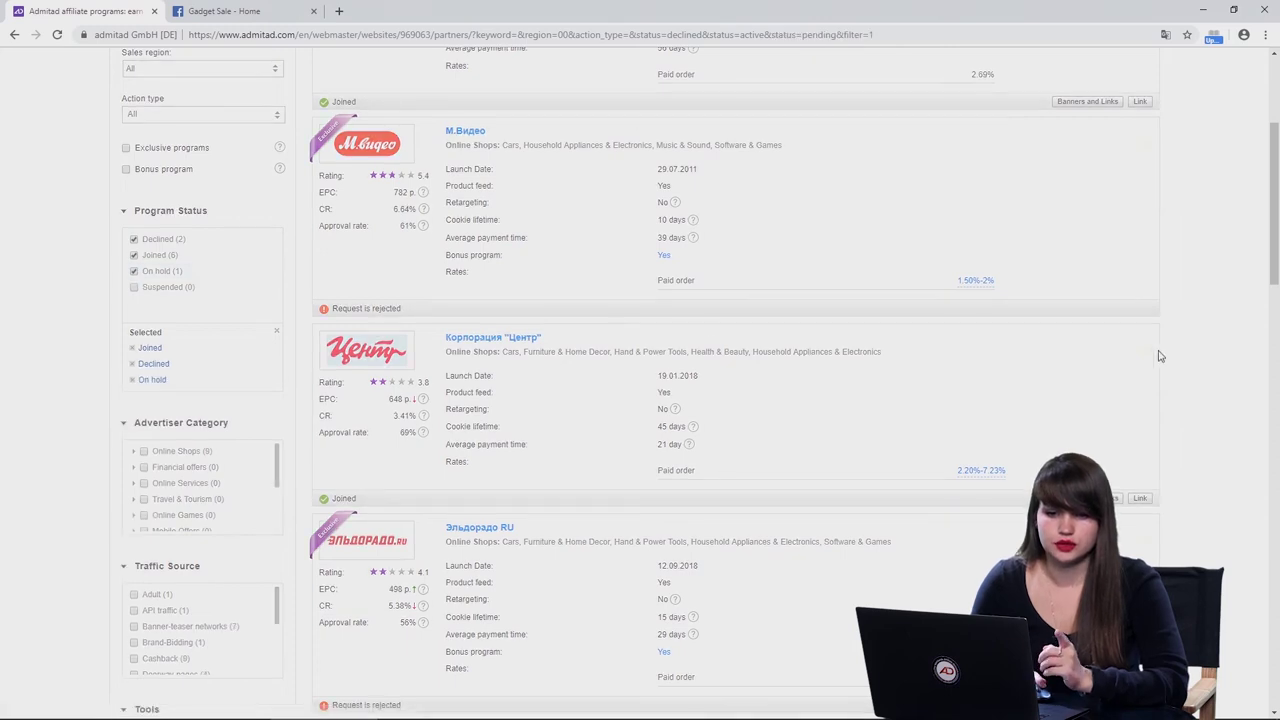
scroll(1208, 378, "up", 3)
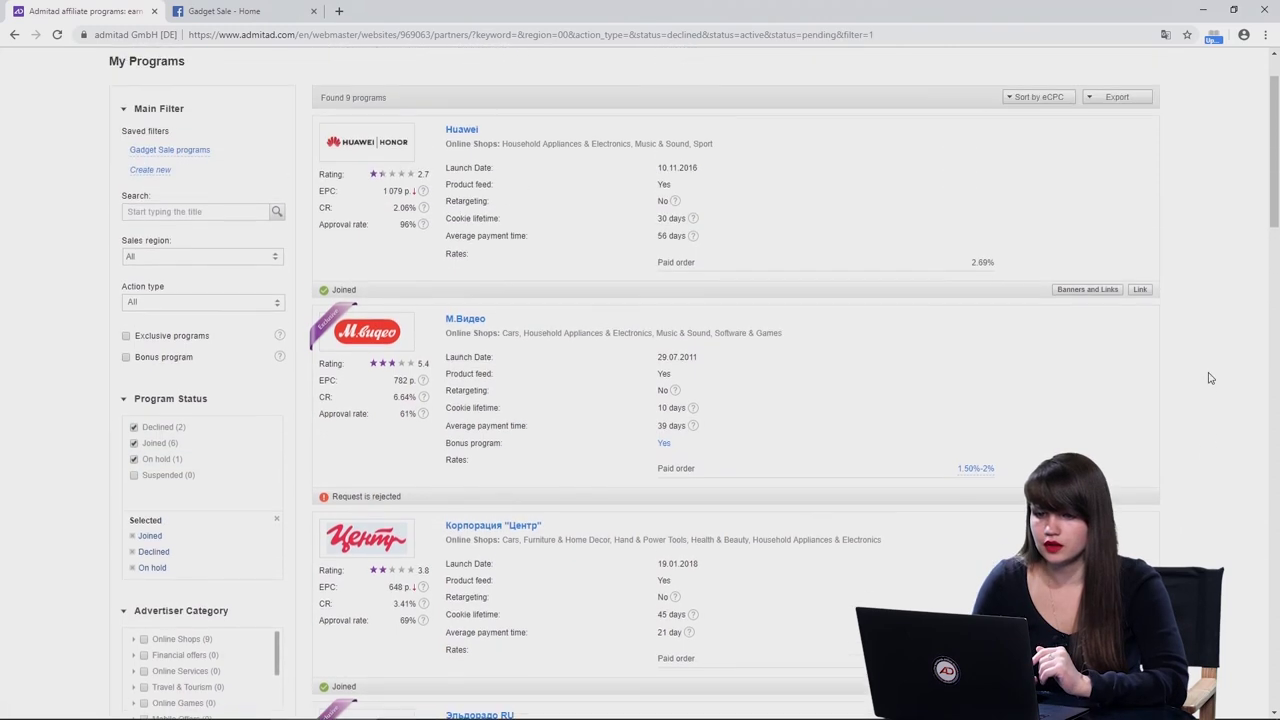
scroll(1208, 378, "down", 5)
scroll(1208, 378, "down", 4)
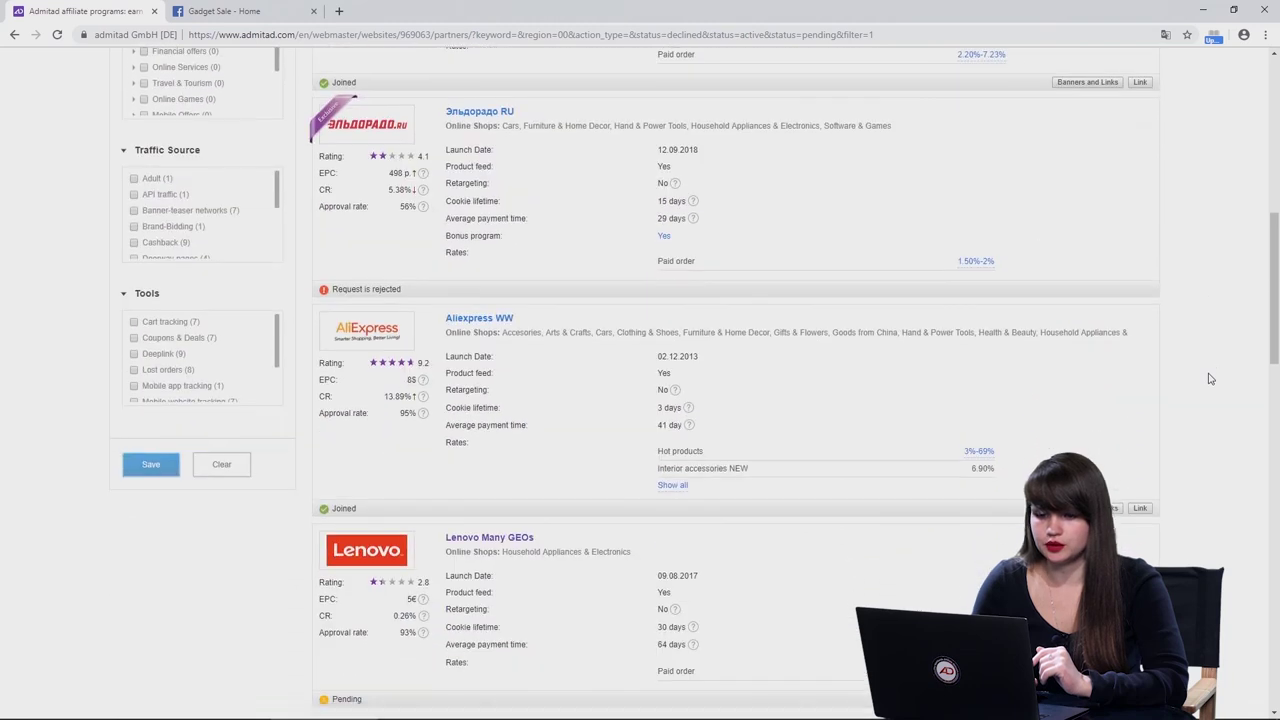